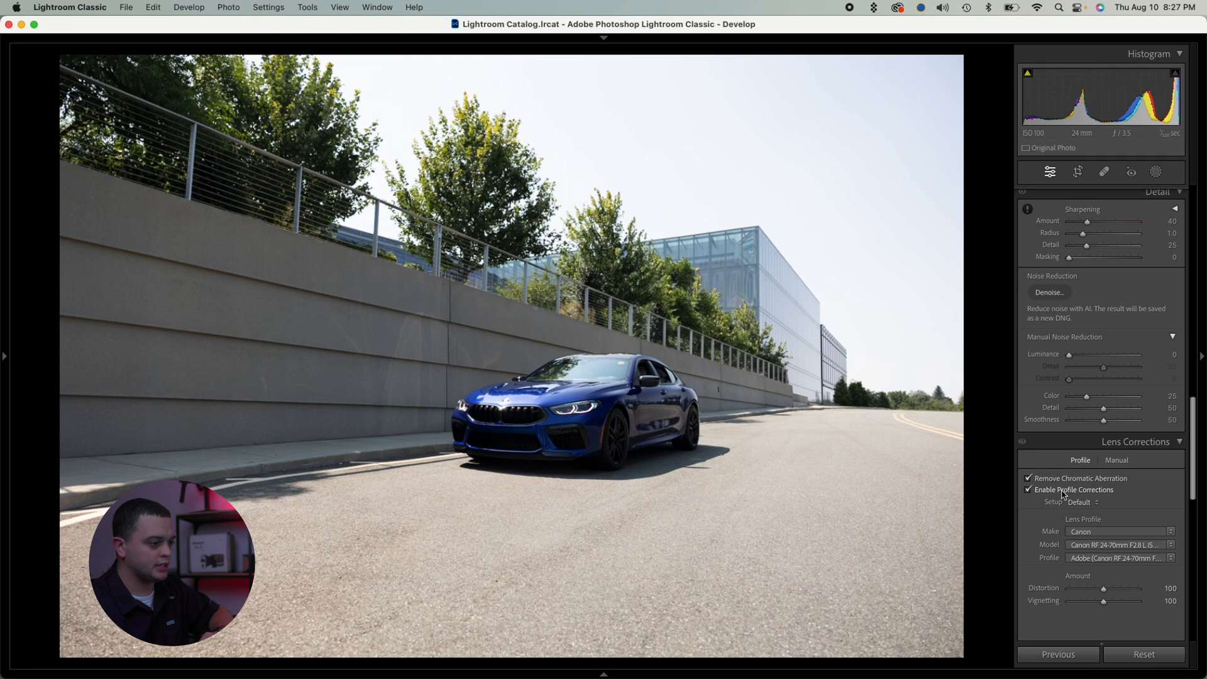
- Toggle the lens profile corrections off and on to compare how the photo looks with and without them
scroll(1088, 475, down, 1)
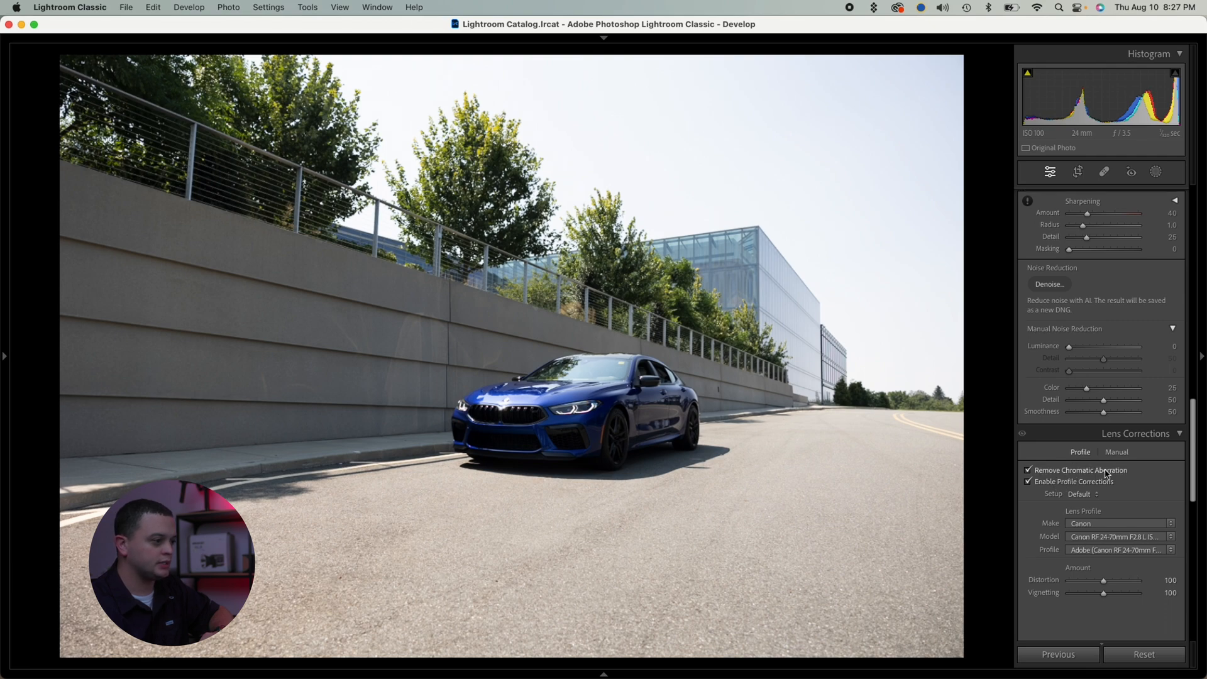
scroll(1074, 474, down, 1)
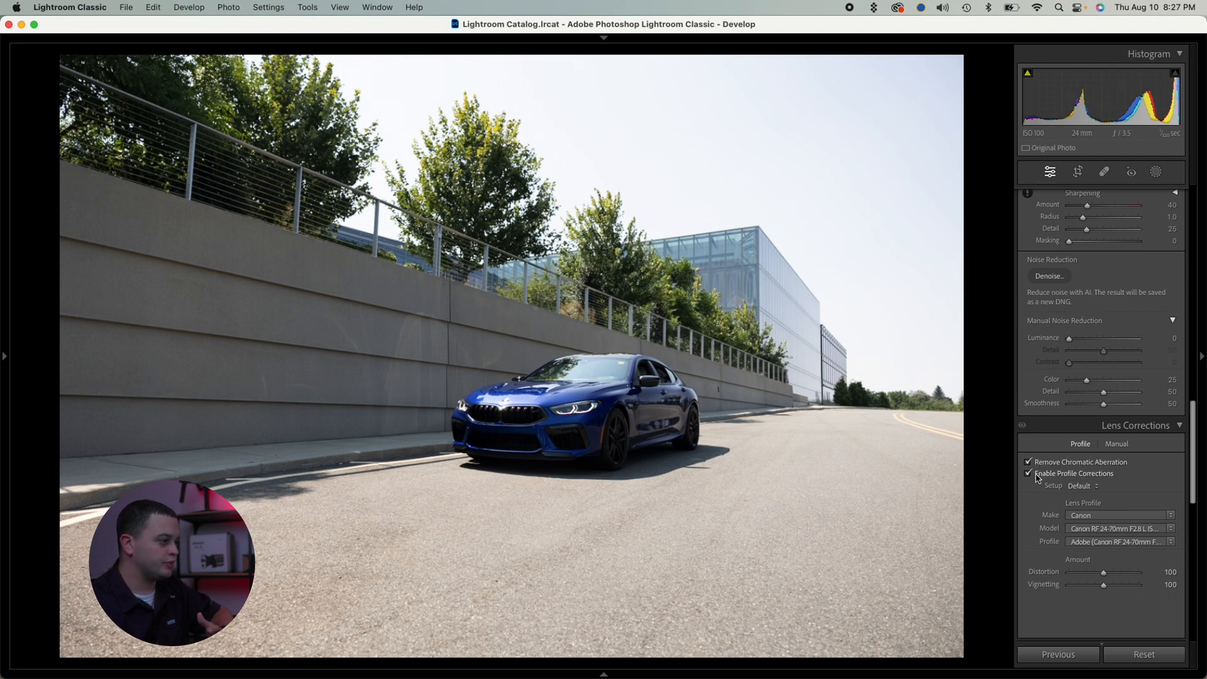
click(1037, 475)
click(1037, 475)
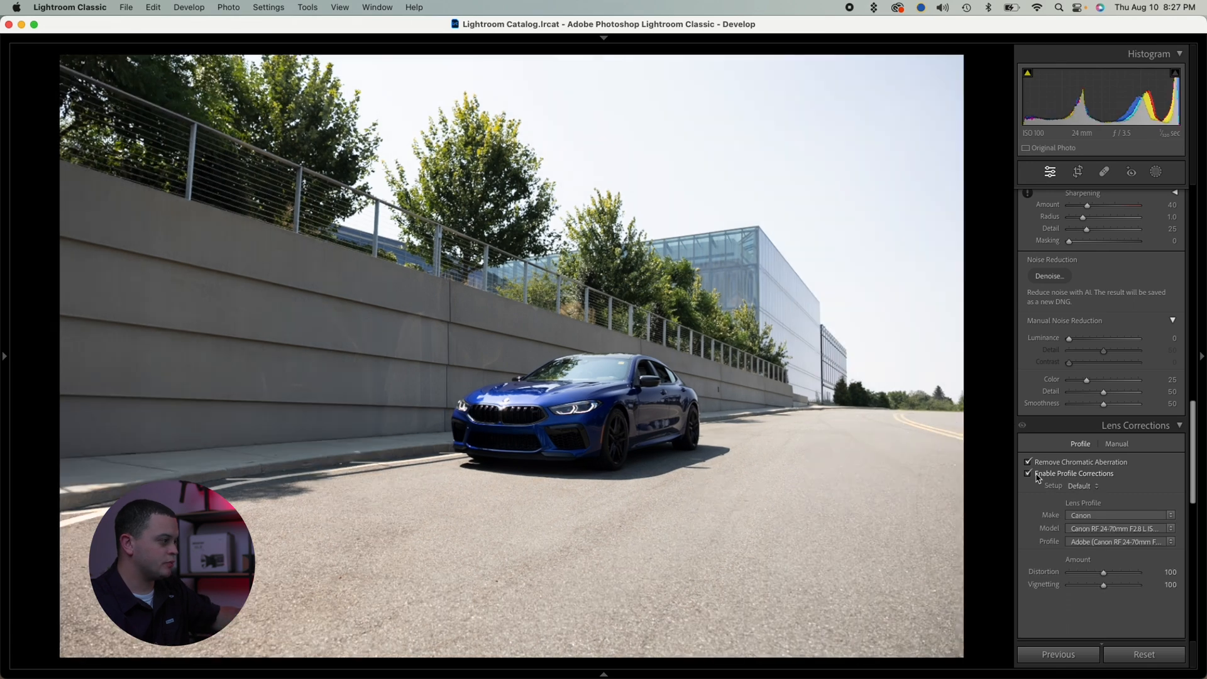
click(1037, 475)
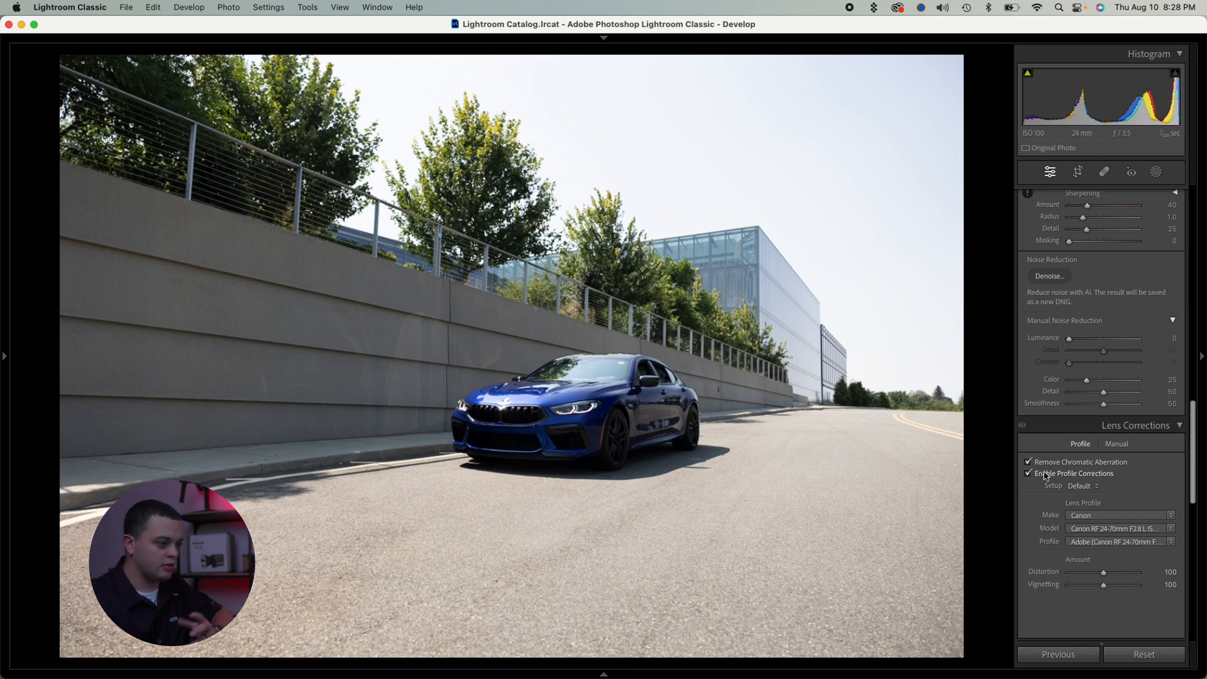
click(1045, 475)
click(1045, 476)
- Look through the develop settings from white balance and tone through color grading to noise reduction and lens corrections
scroll(1091, 412, up, 10)
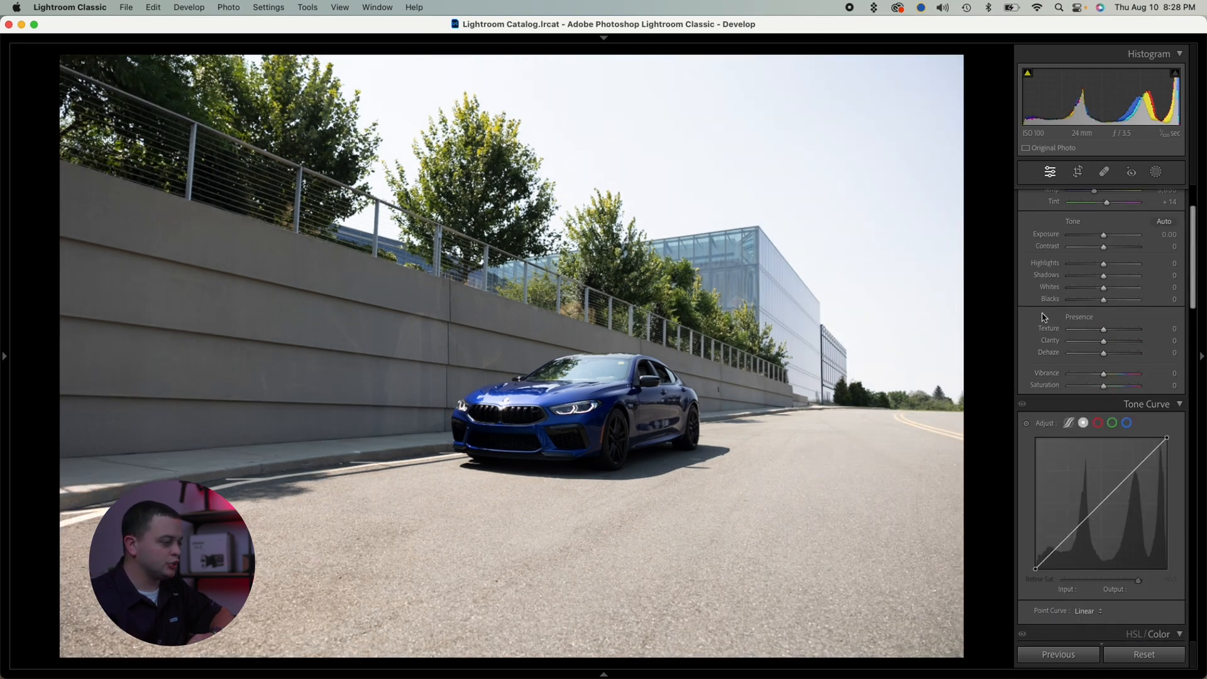
scroll(1056, 326, up, 3)
scroll(1057, 326, up, 1)
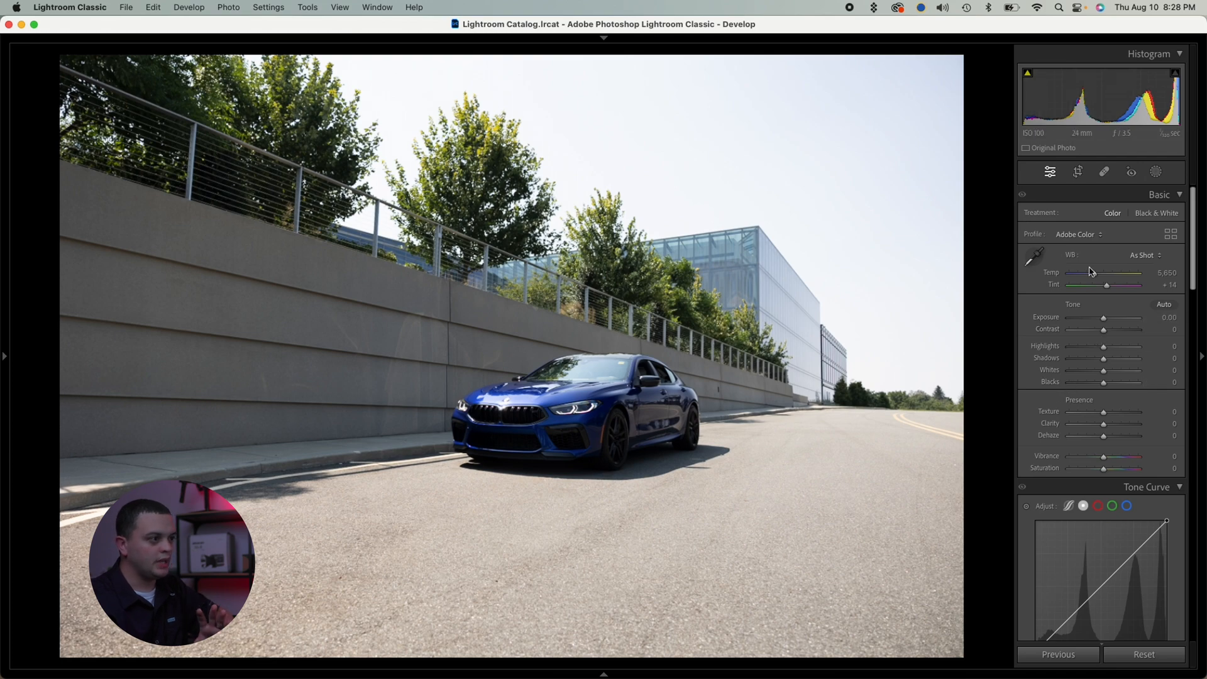
scroll(1087, 384, down, 10)
scroll(1101, 364, down, 10)
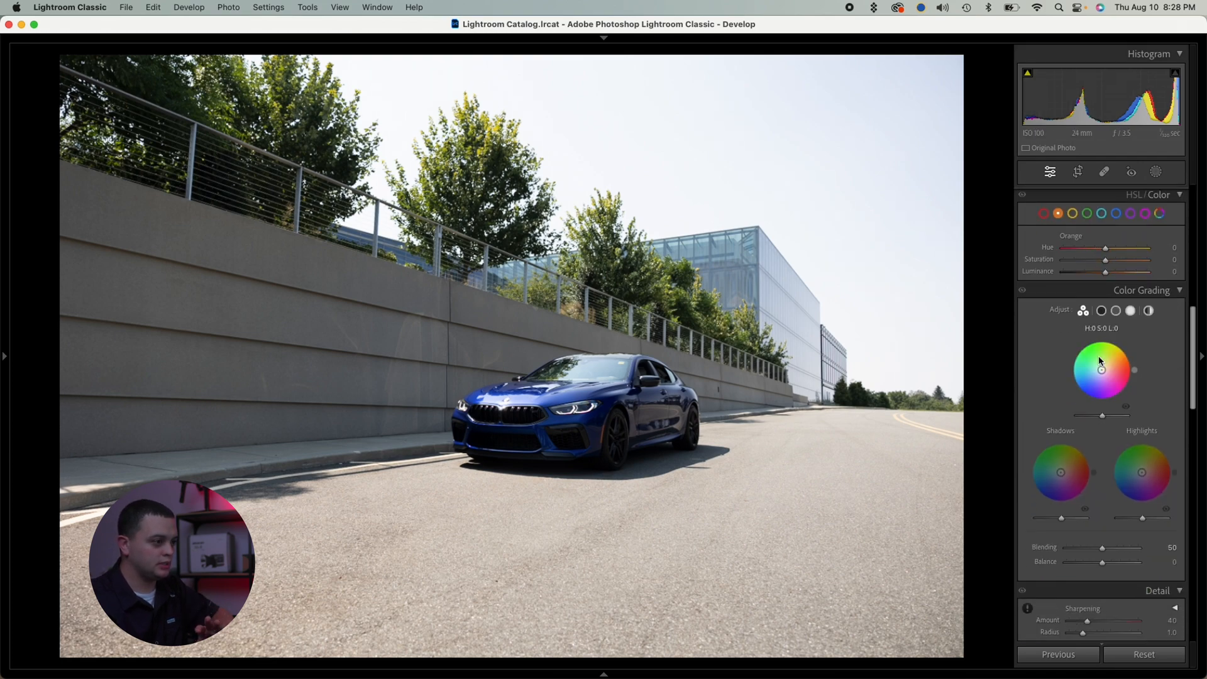
scroll(1100, 361, down, 5)
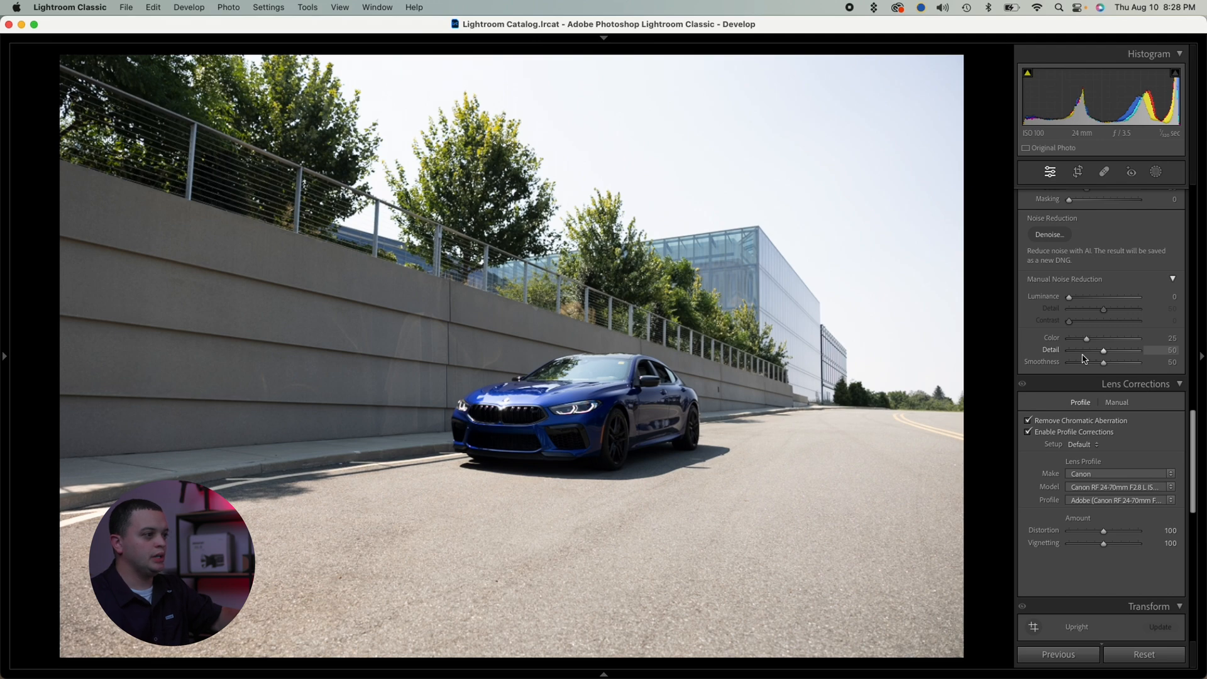
scroll(1104, 352, up, 5)
scroll(1077, 329, up, 3)
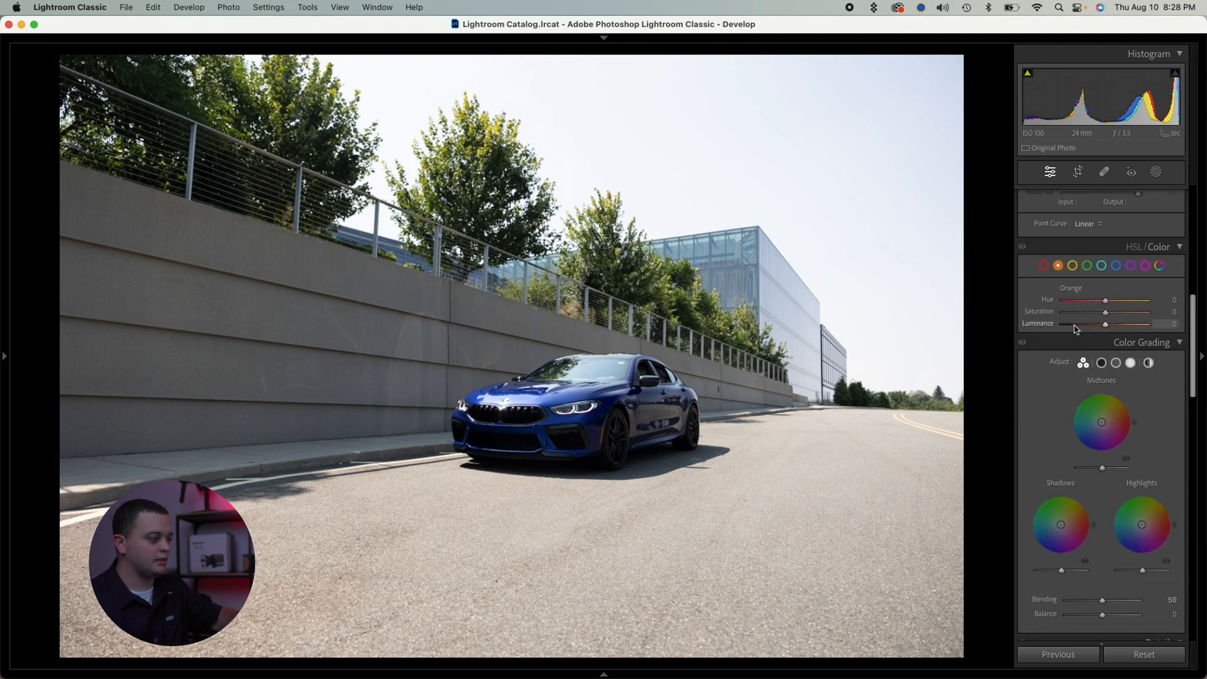
scroll(1077, 328, up, 5)
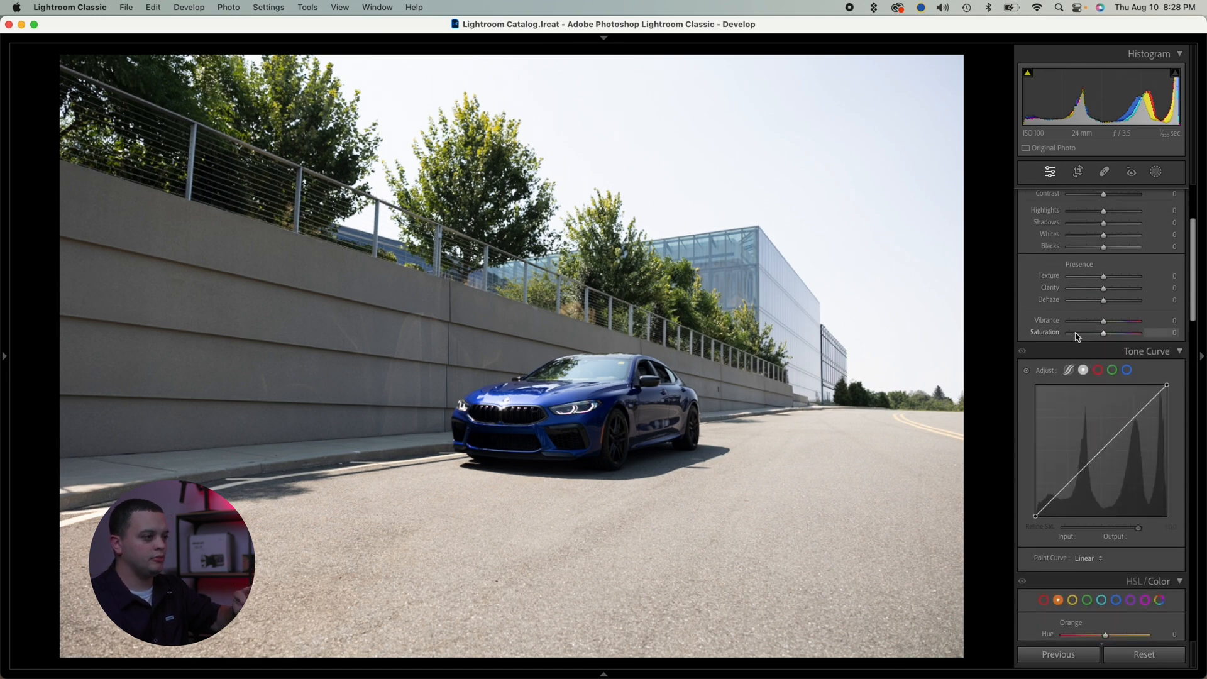
- Set the photo's exposure to −0.65 and the shadows to +63
scroll(1125, 329, up, 3)
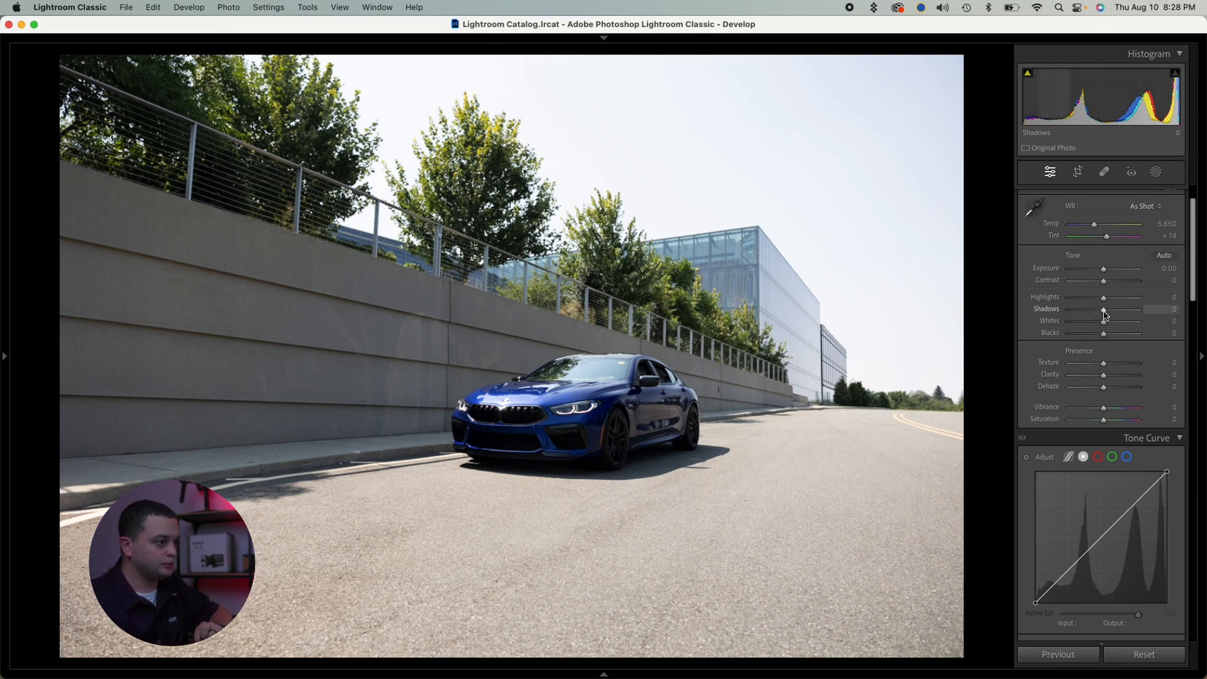
drag(1106, 314, 1118, 316)
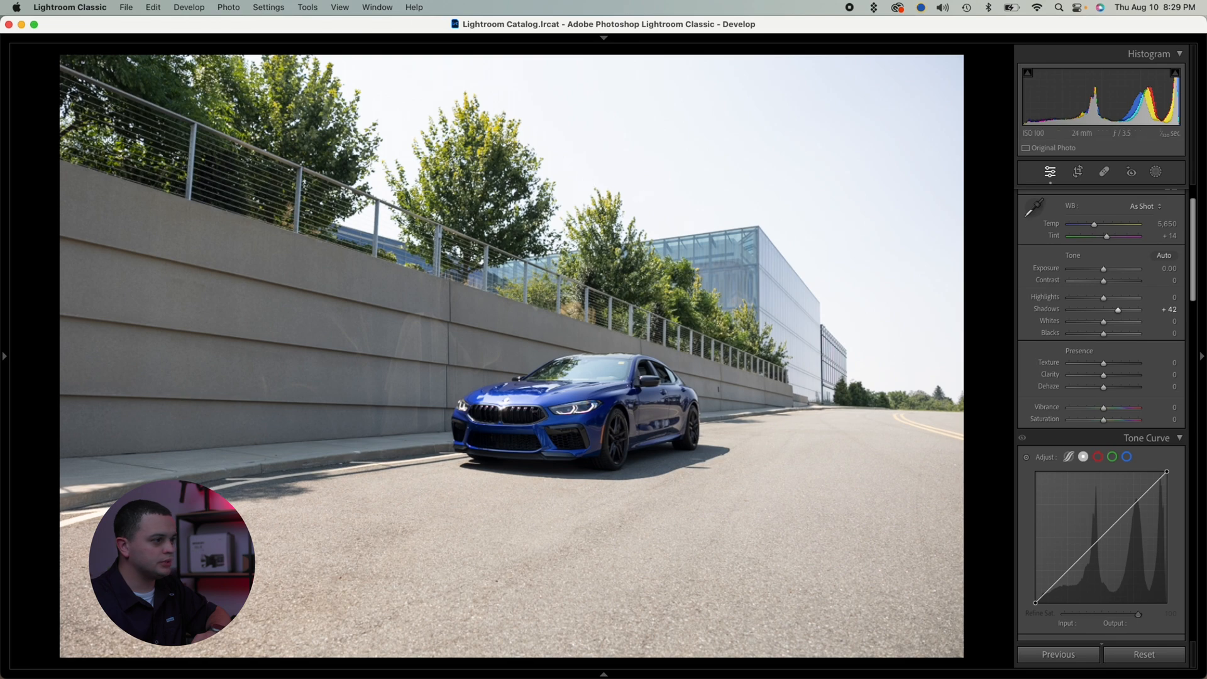
drag(1103, 269, 1099, 275)
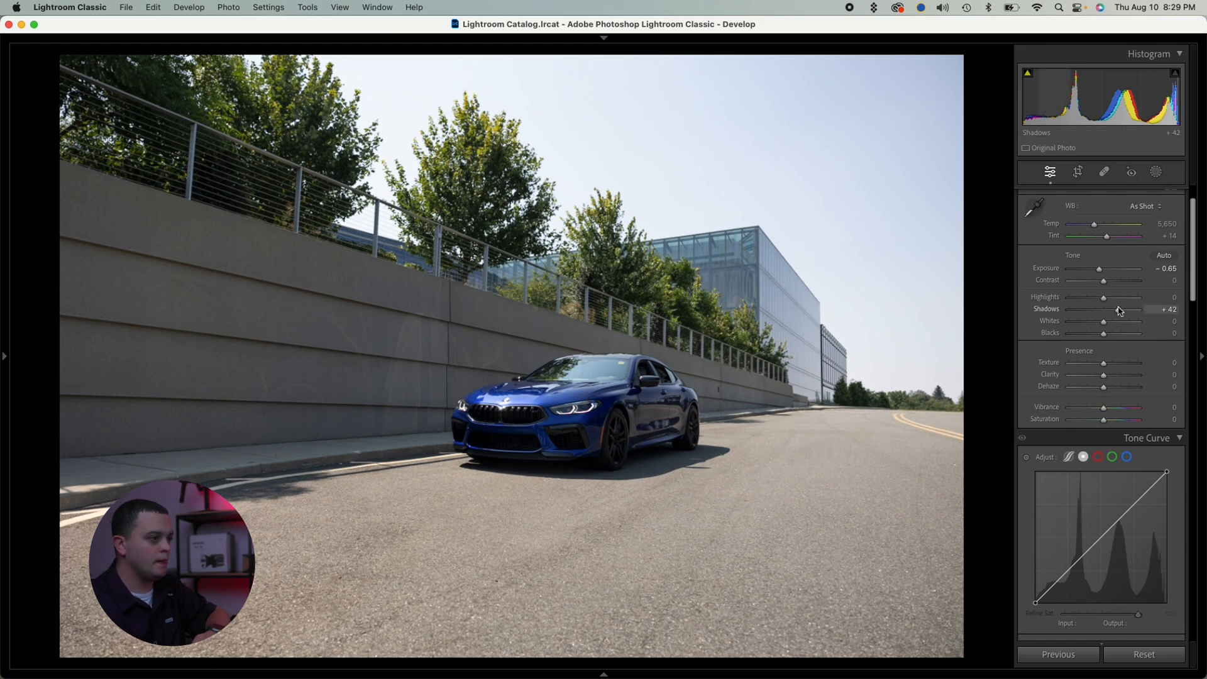
drag(1119, 314, 1125, 314)
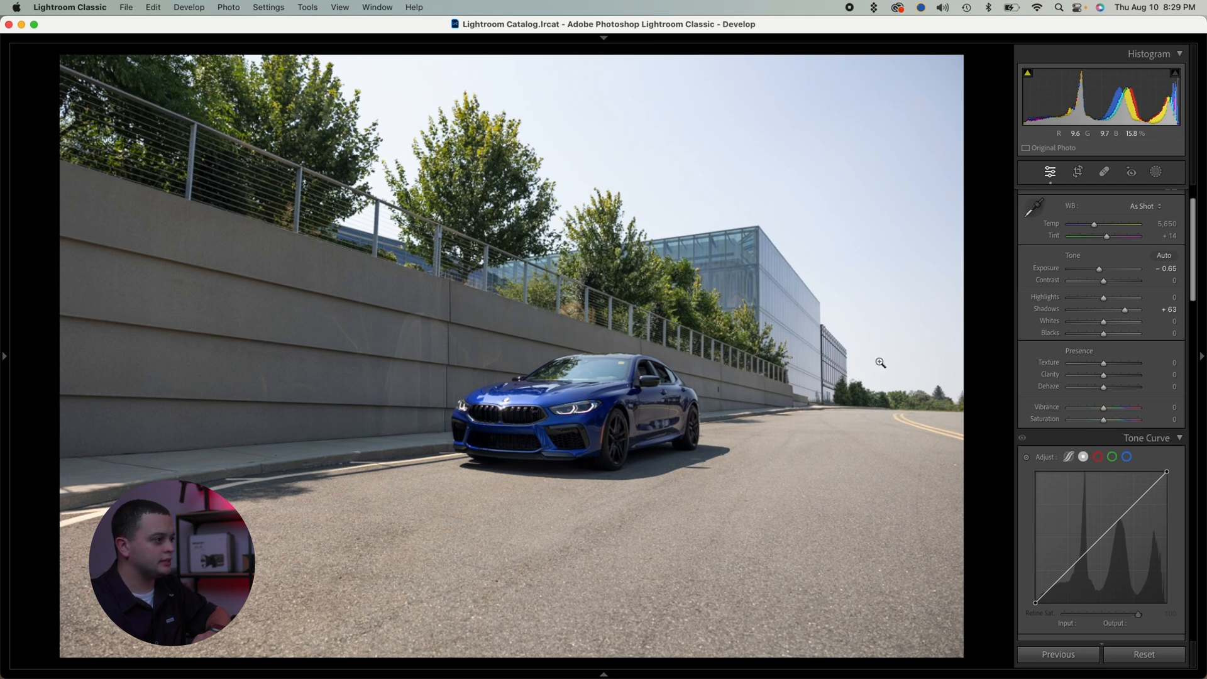
- Try a strong highlights reduction of −92, reset it, and set the highlights to −46
drag(1104, 298, 1071, 306)
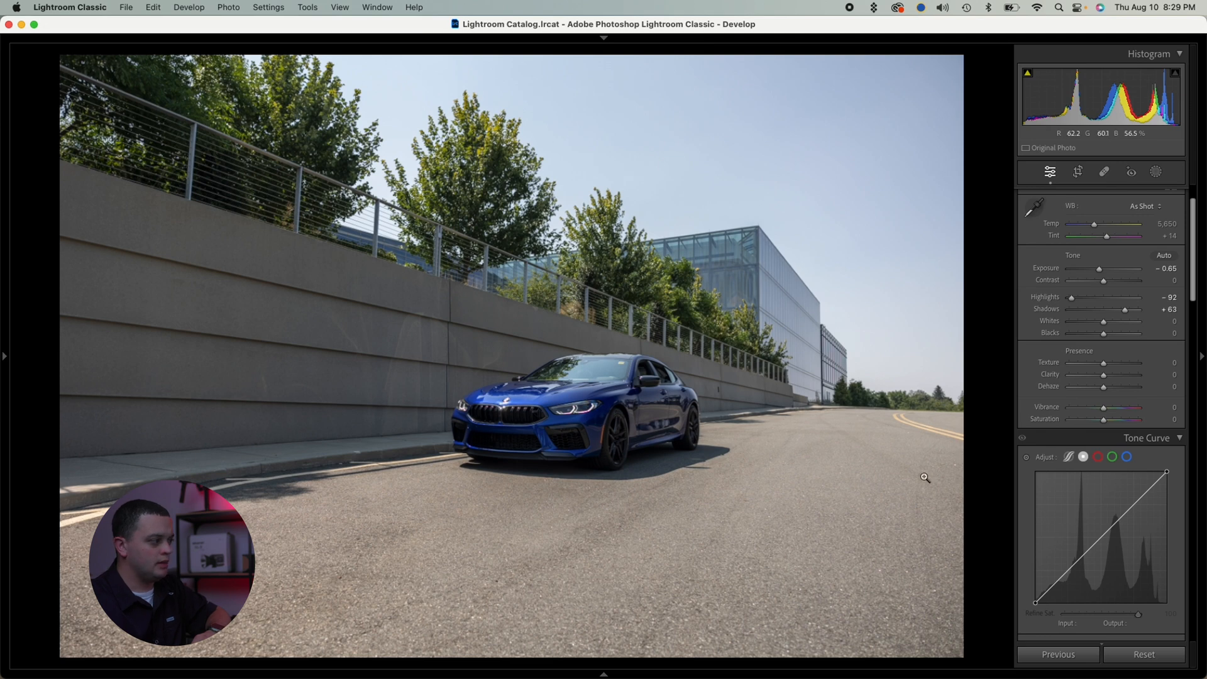
drag(1073, 304, 1095, 304)
double_click(1094, 299)
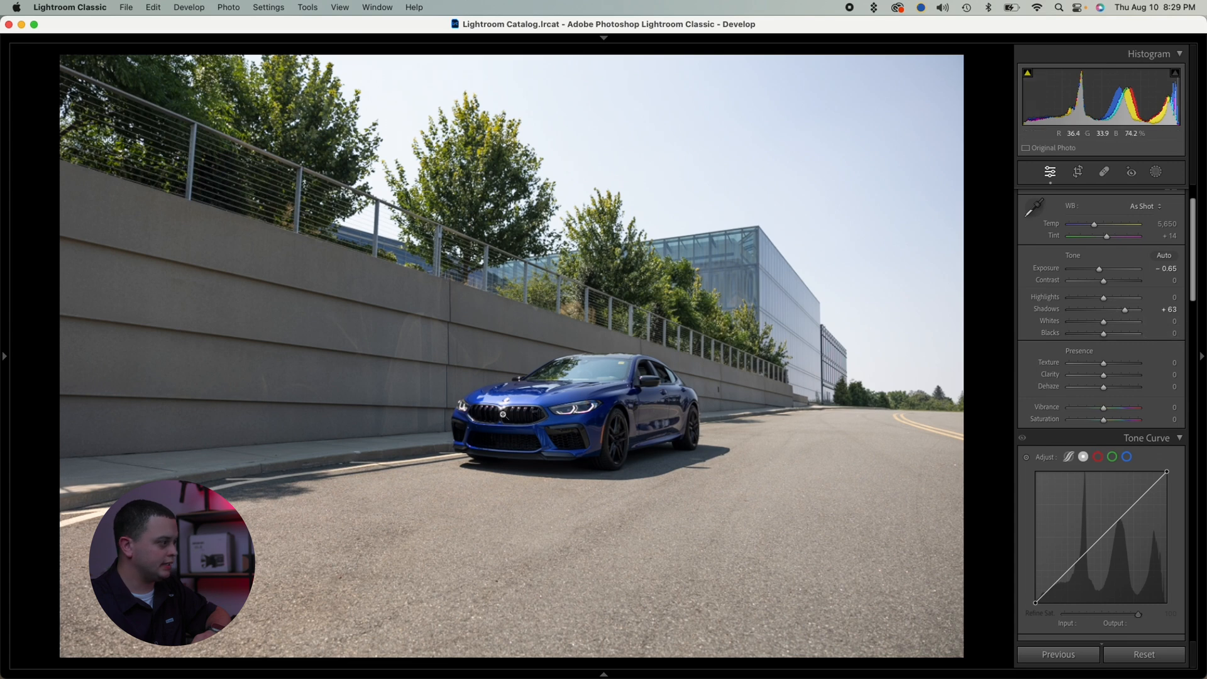
drag(1094, 301, 1089, 302)
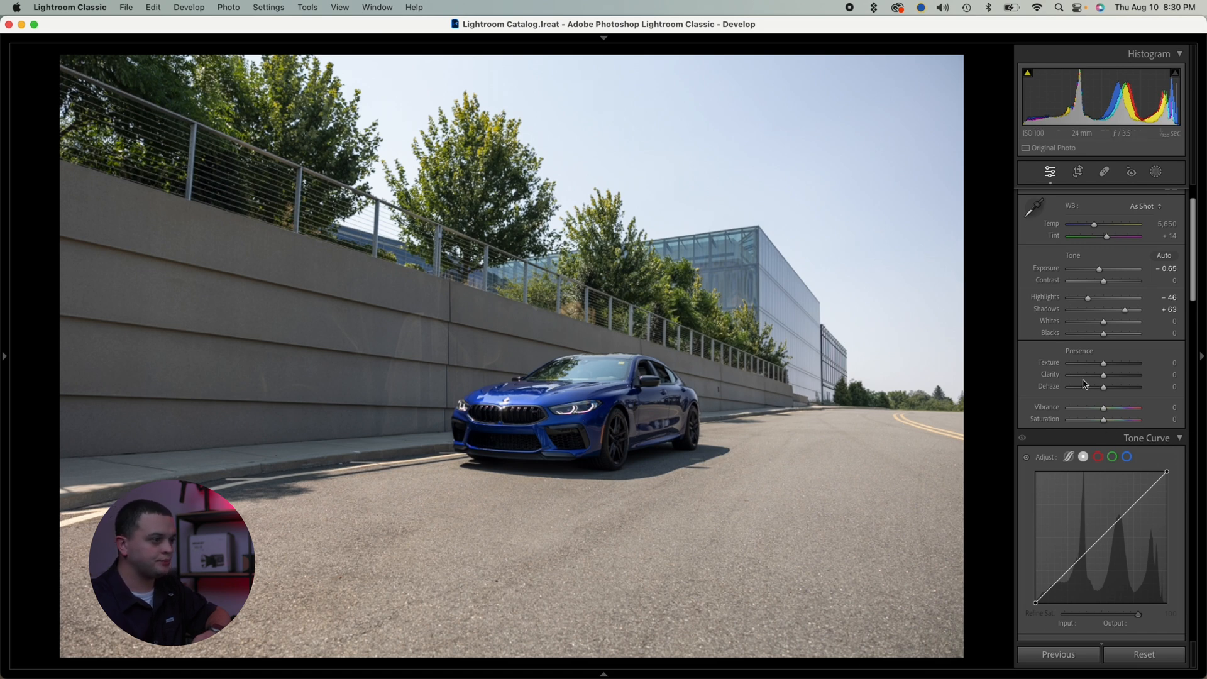
- Set the photo's blacks to −6 and the shadows to +72
mouse_move(1105, 335)
mouse_down()
mouse_move(1104, 321)
mouse_move(1116, 325)
mouse_up()
key(super+z)
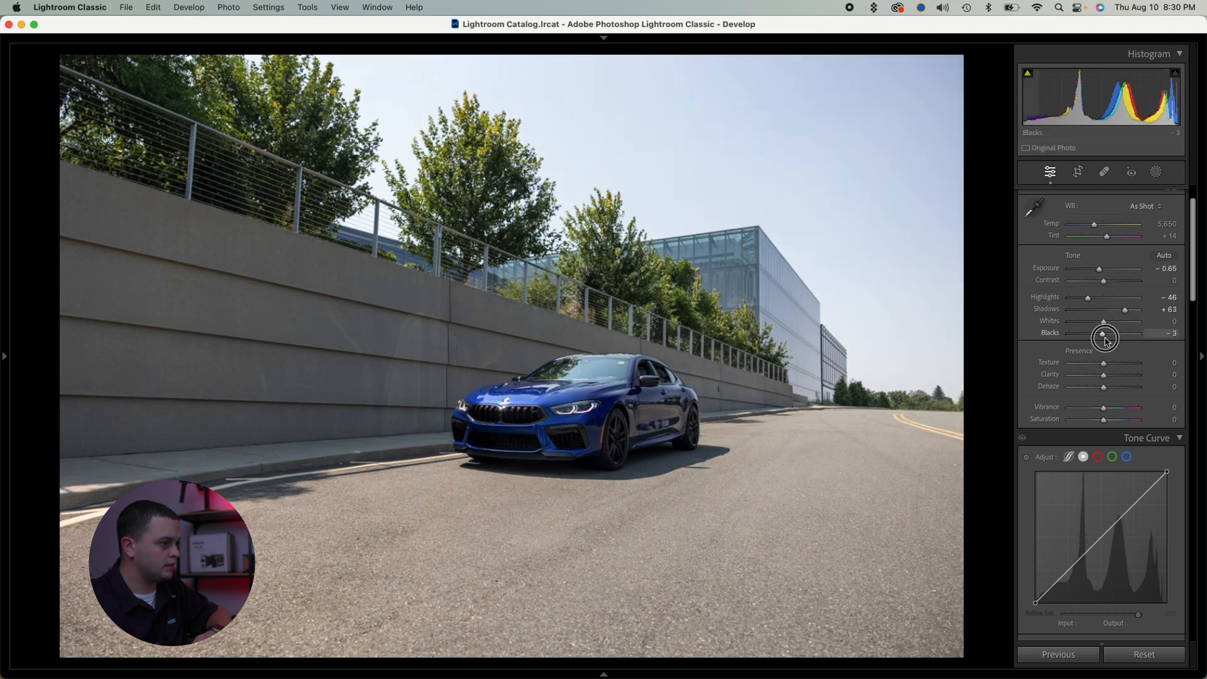
key(super+z)
drag(1129, 315, 1133, 315)
- Shape the tone curve with a slightly lowered shadow point, a black point at output 6, and a midtone point at 157/161
scroll(1106, 352, down, 3)
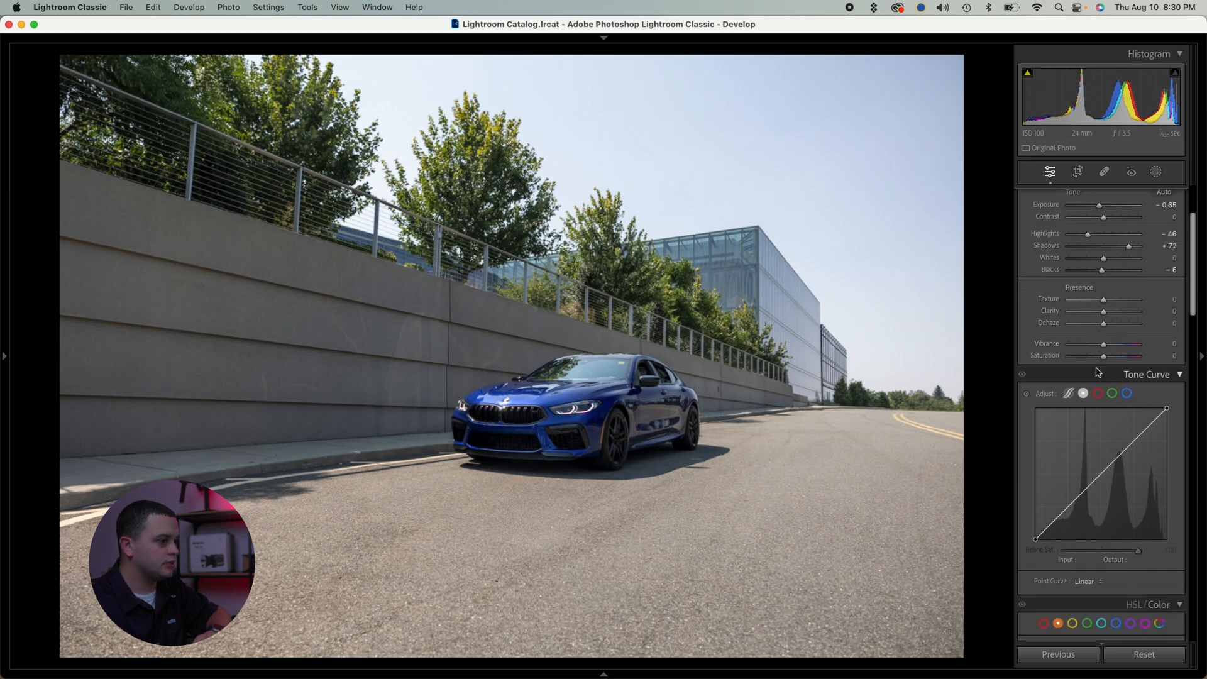
scroll(1106, 434, down, 1)
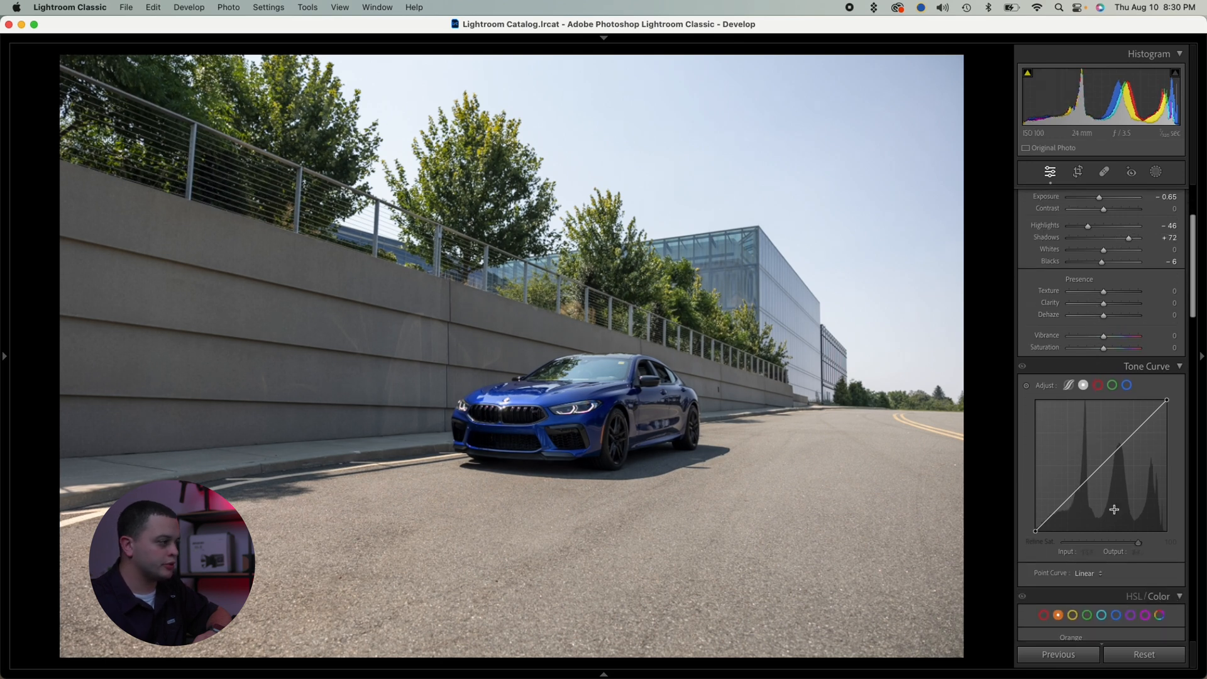
scroll(1110, 506, down, 2)
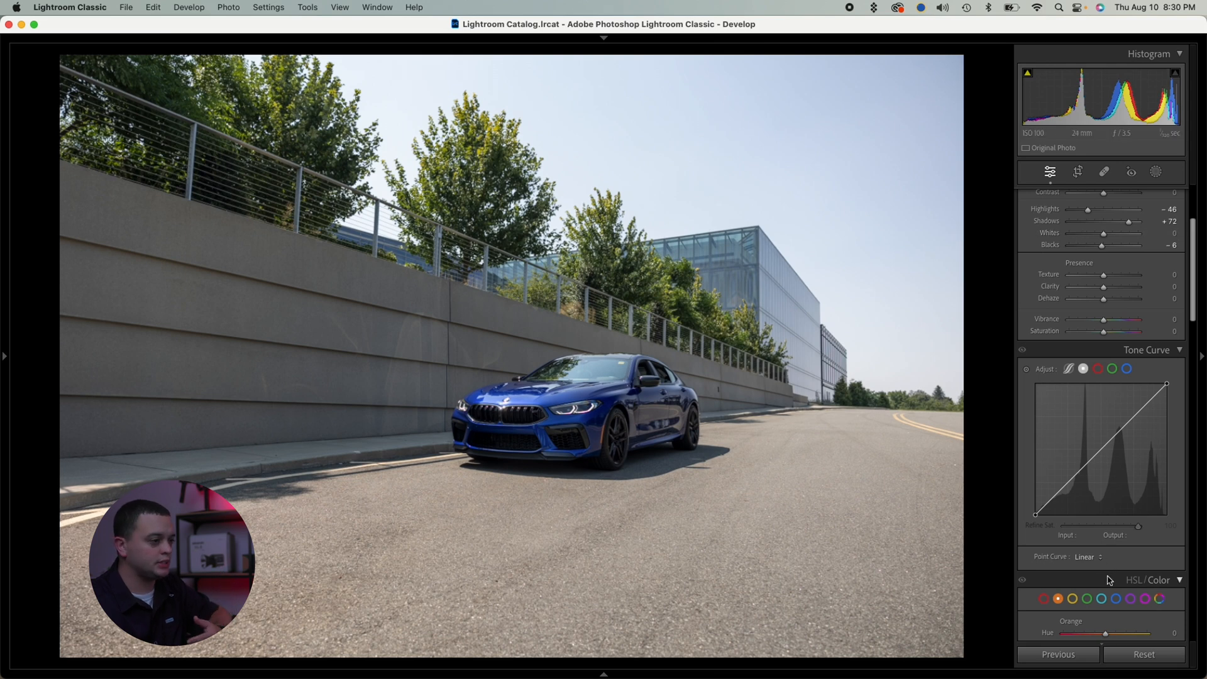
scroll(1087, 540, down, 1)
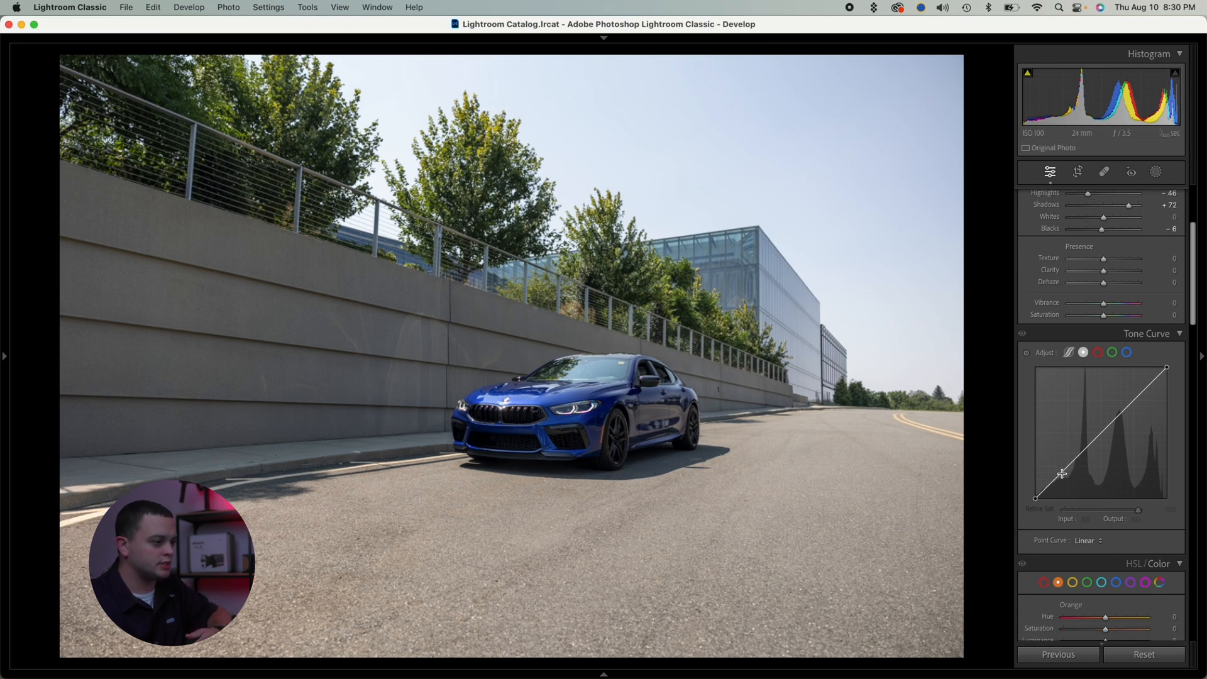
drag(1060, 473, 1034, 496)
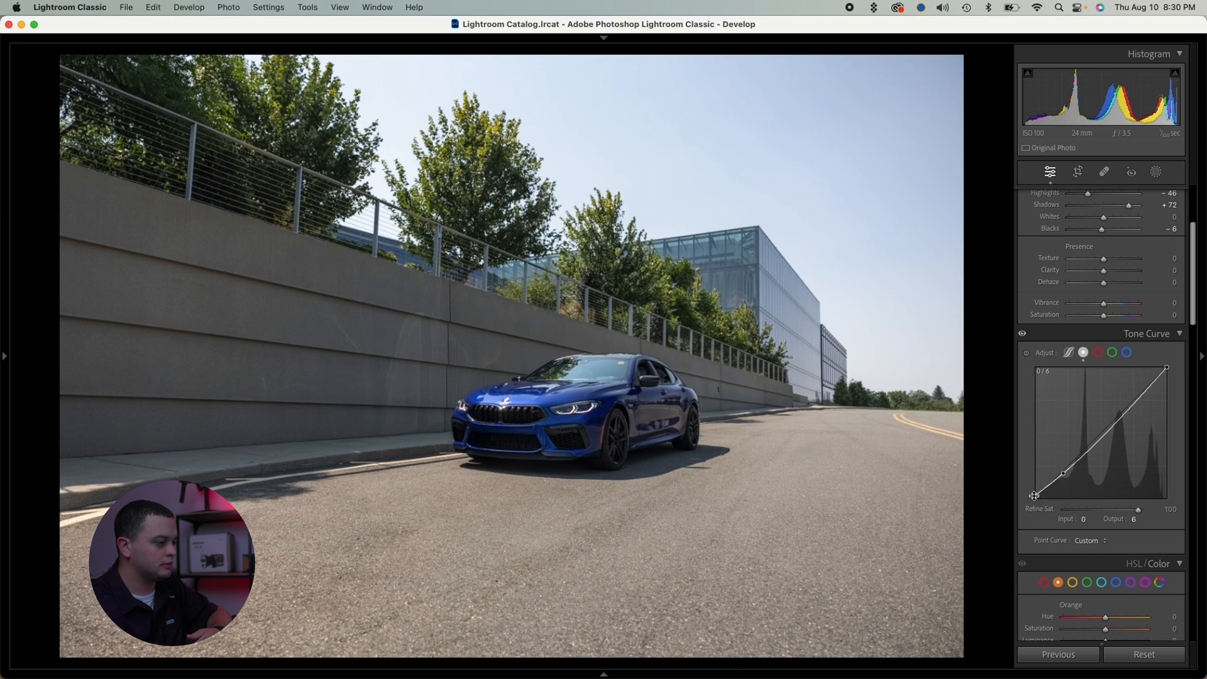
drag(1119, 419, 1116, 415)
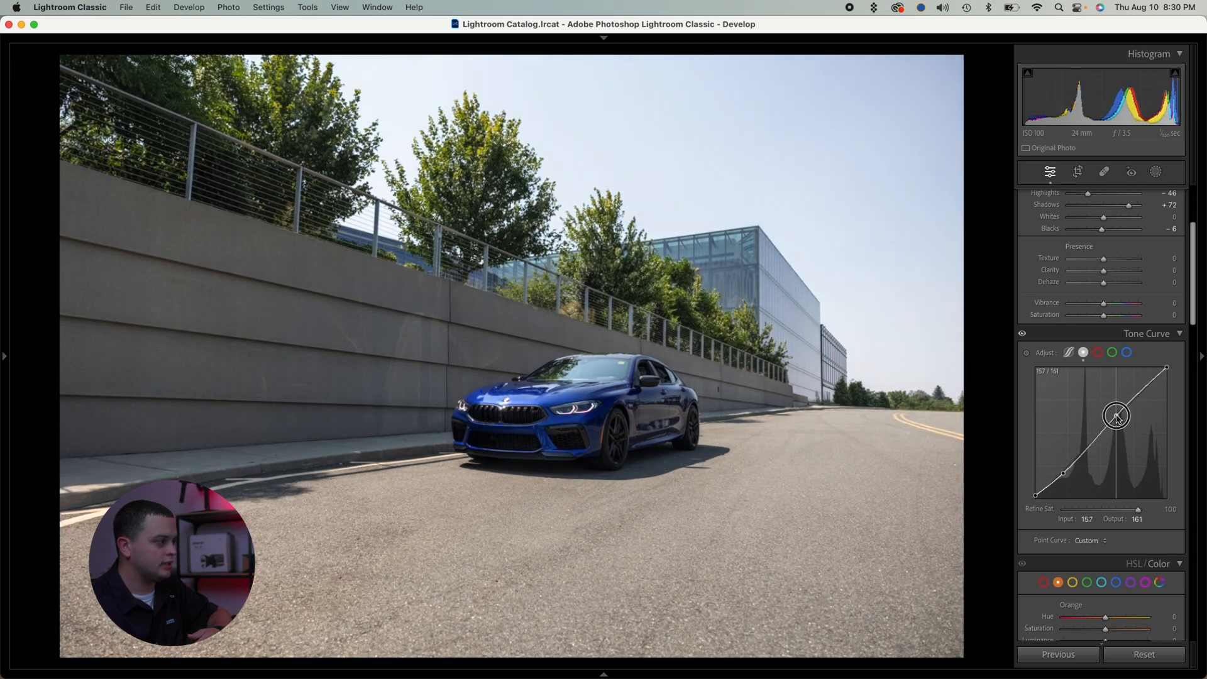
- Switch repeatedly between the before and after views to compare the edit with the original photo
key(backslash)
key(backslash)
key(backslash)
key(backslash)
key(backslash)
key(backslash)
key(backslash)
key(backslash)
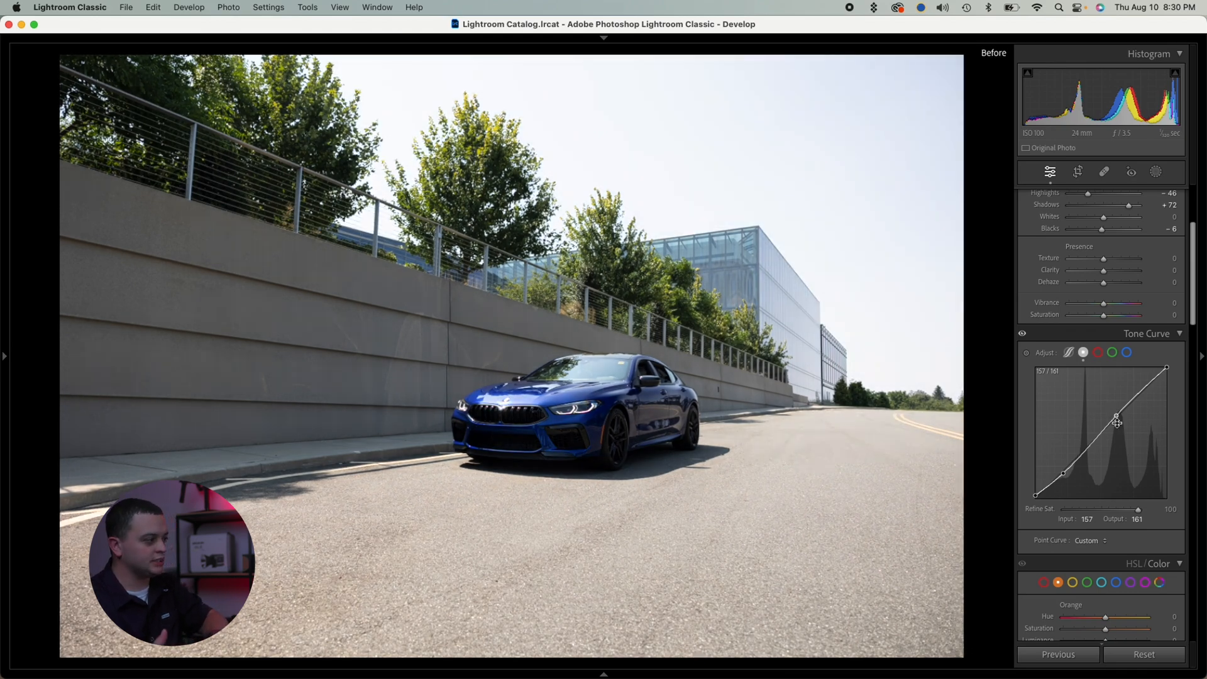
- Set the photo's contrast to +3 and the clarity to −8
scroll(1097, 429, up, 3)
scroll(1098, 430, up, 1)
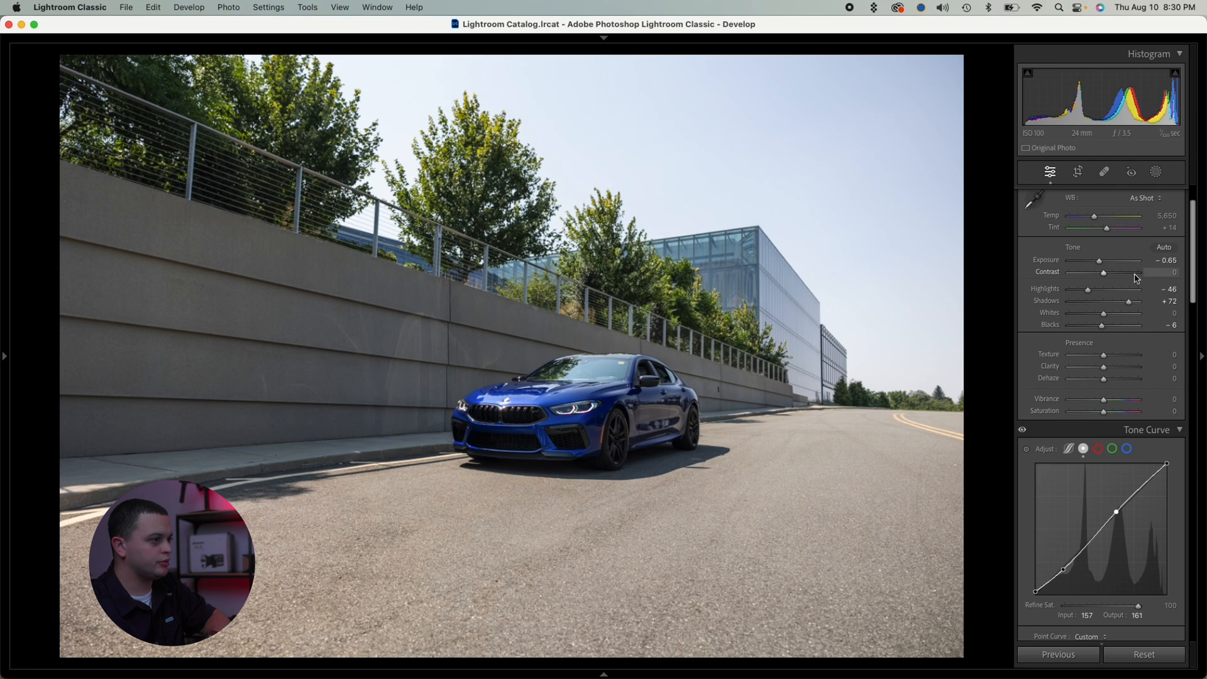
drag(1109, 276, 1110, 277)
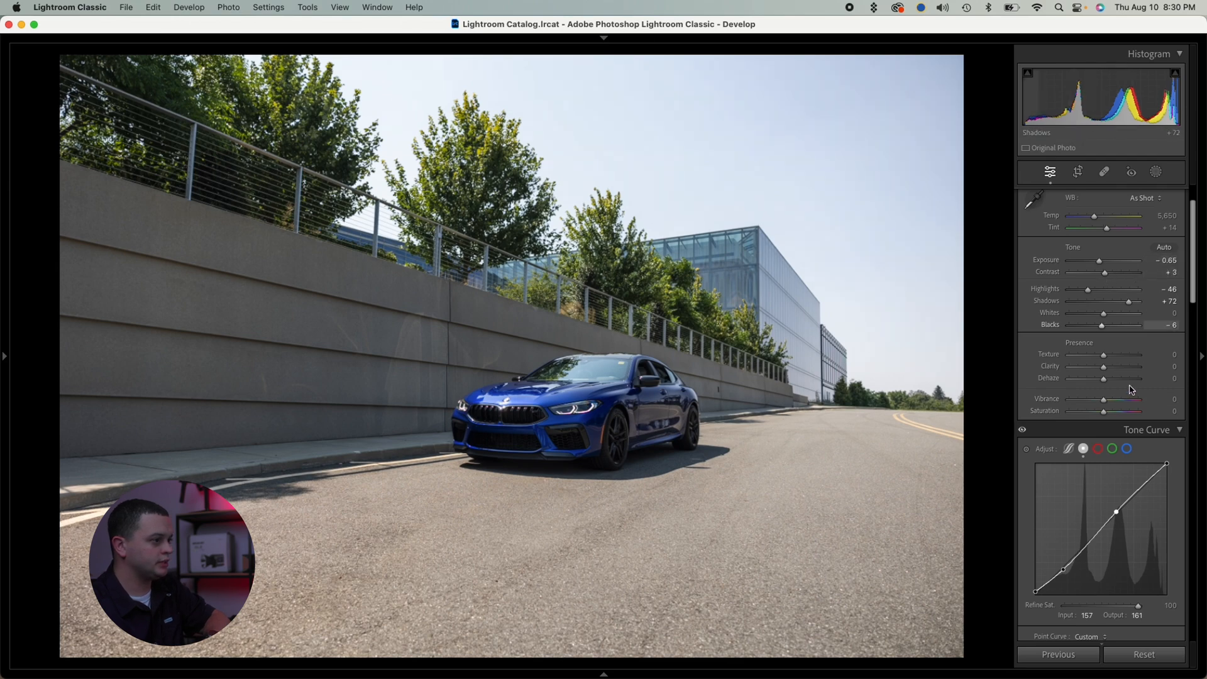
click(1101, 371)
drag(1101, 370, 1103, 372)
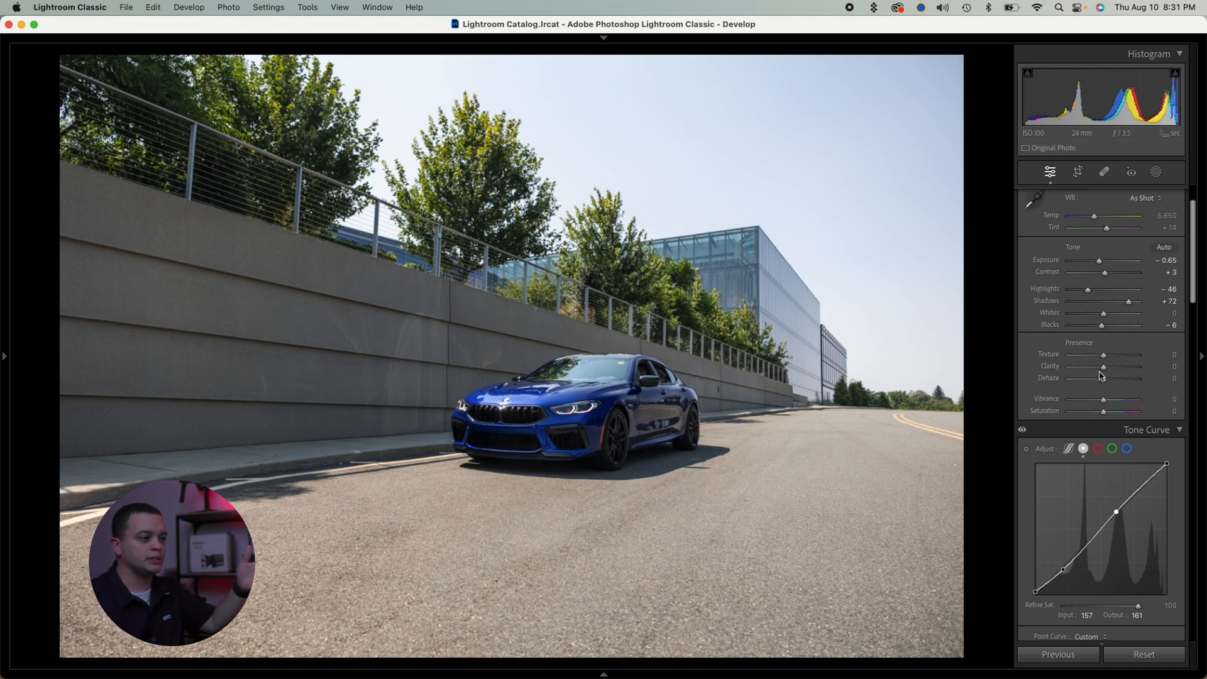
drag(1102, 368, 1099, 372)
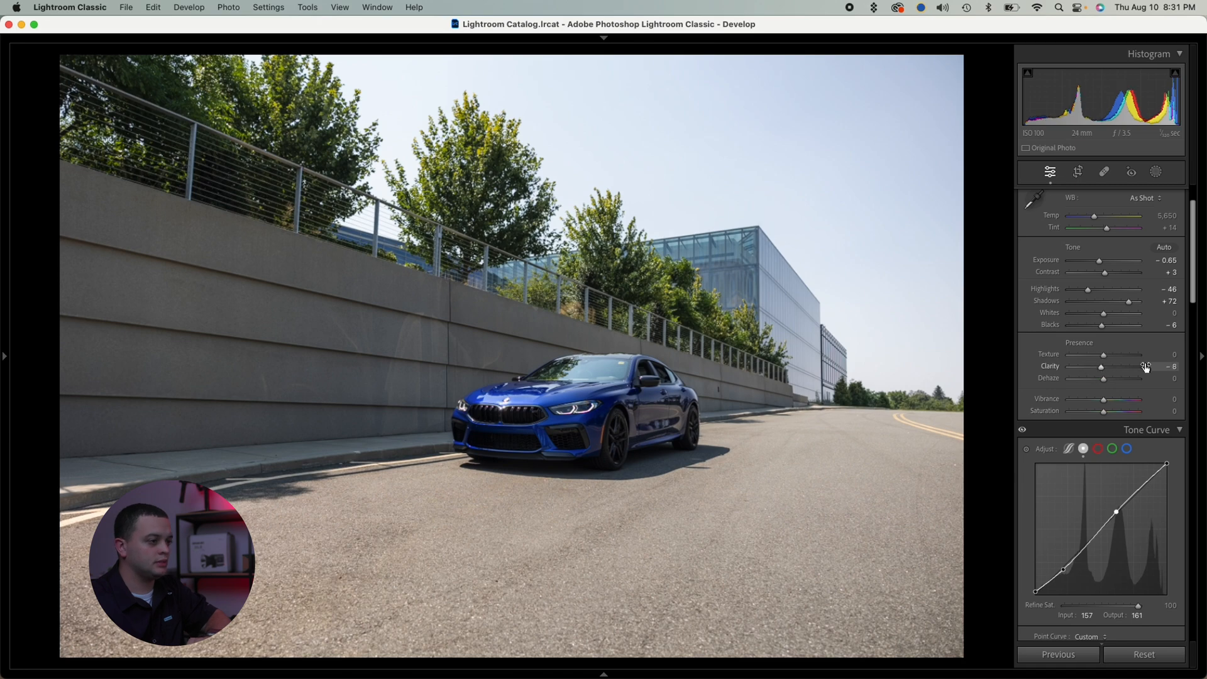
- Set the dehaze to +6 and raise the shadows to +77
click(1103, 380)
drag(1104, 382, 1107, 388)
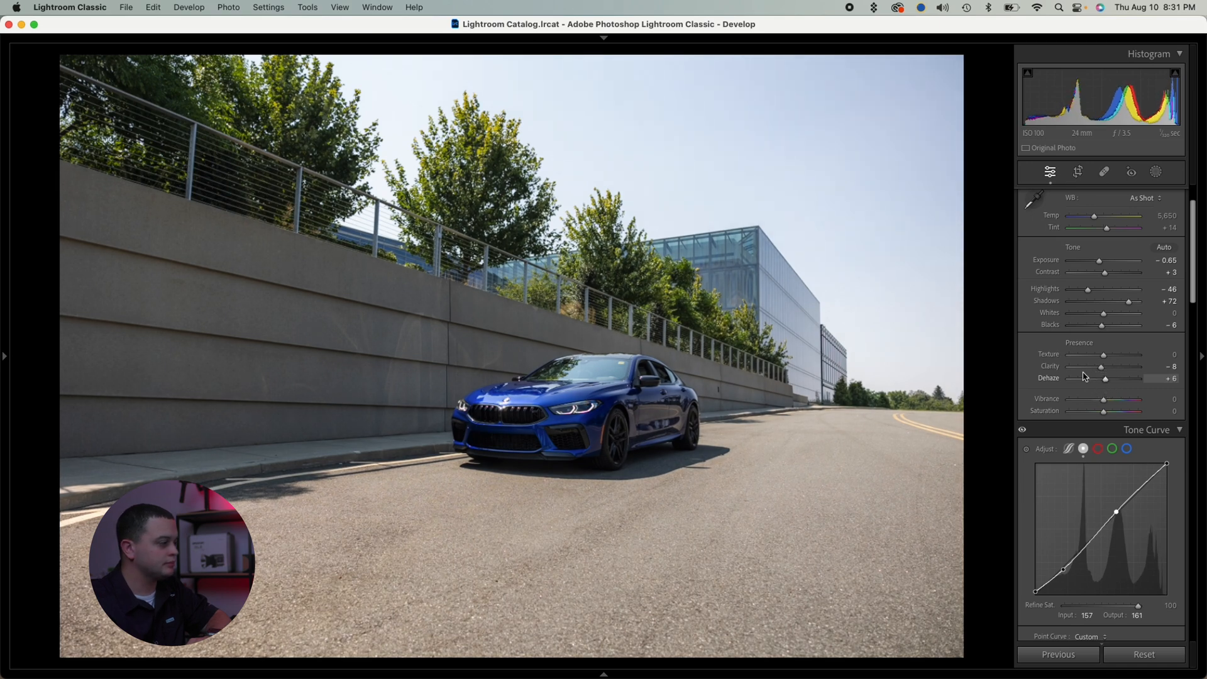
drag(1128, 302, 1129, 304)
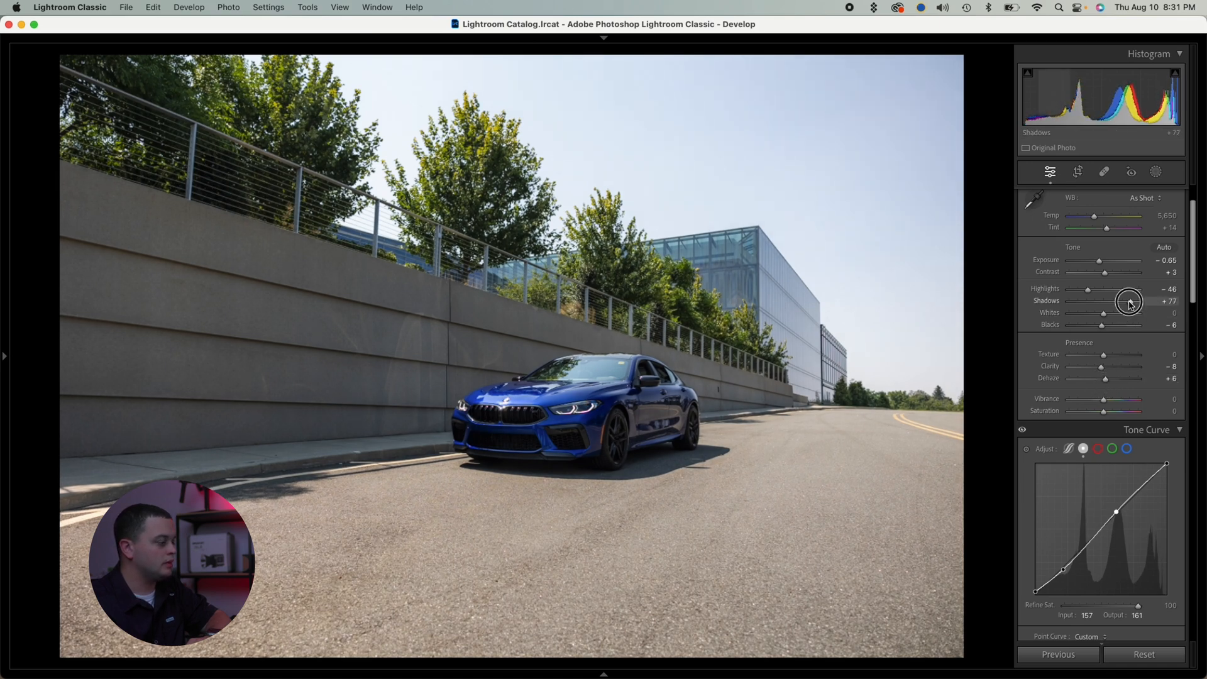
- Create a mask that selects the sky and cool its temperature to −45, leaving the mask's highlights at 0
click(1159, 178)
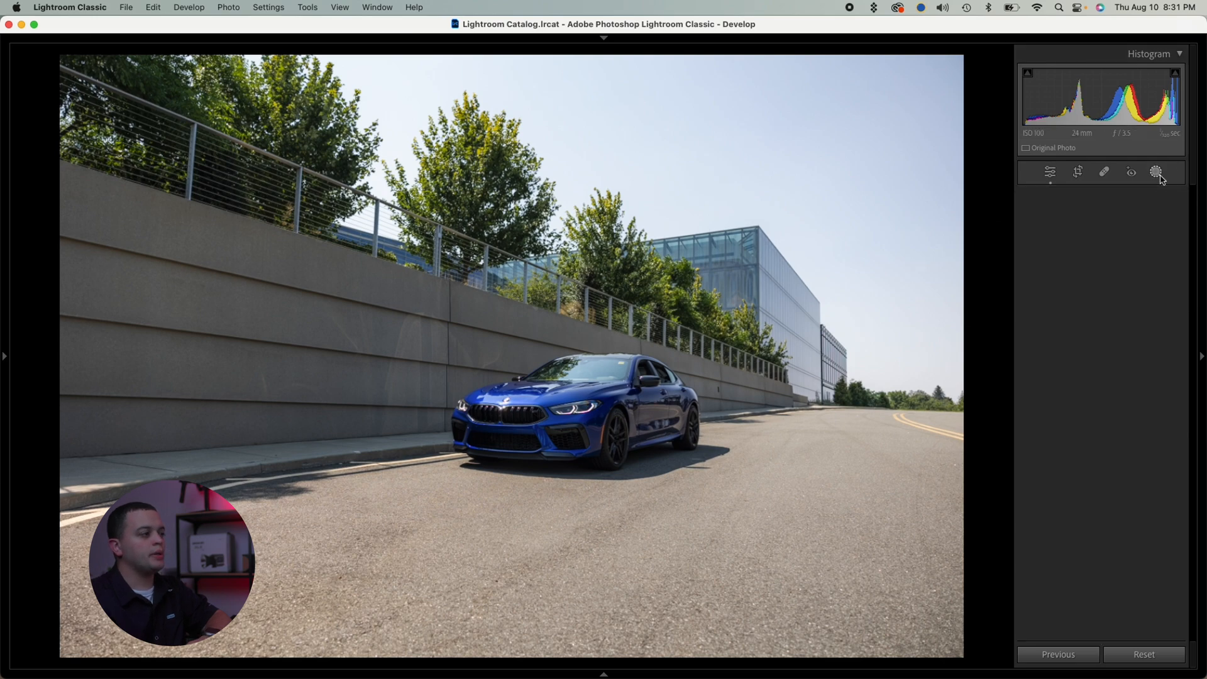
click(1101, 221)
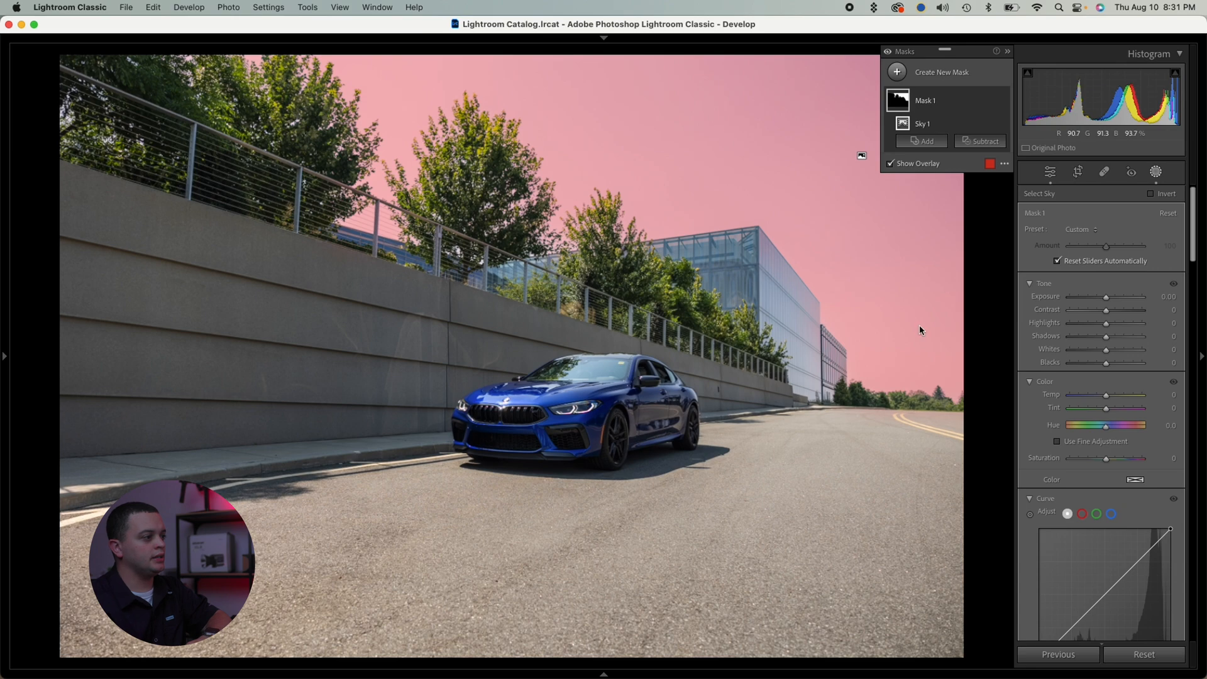
mouse_move(1105, 323)
mouse_down()
mouse_move(1082, 324)
mouse_move(1094, 326)
mouse_up()
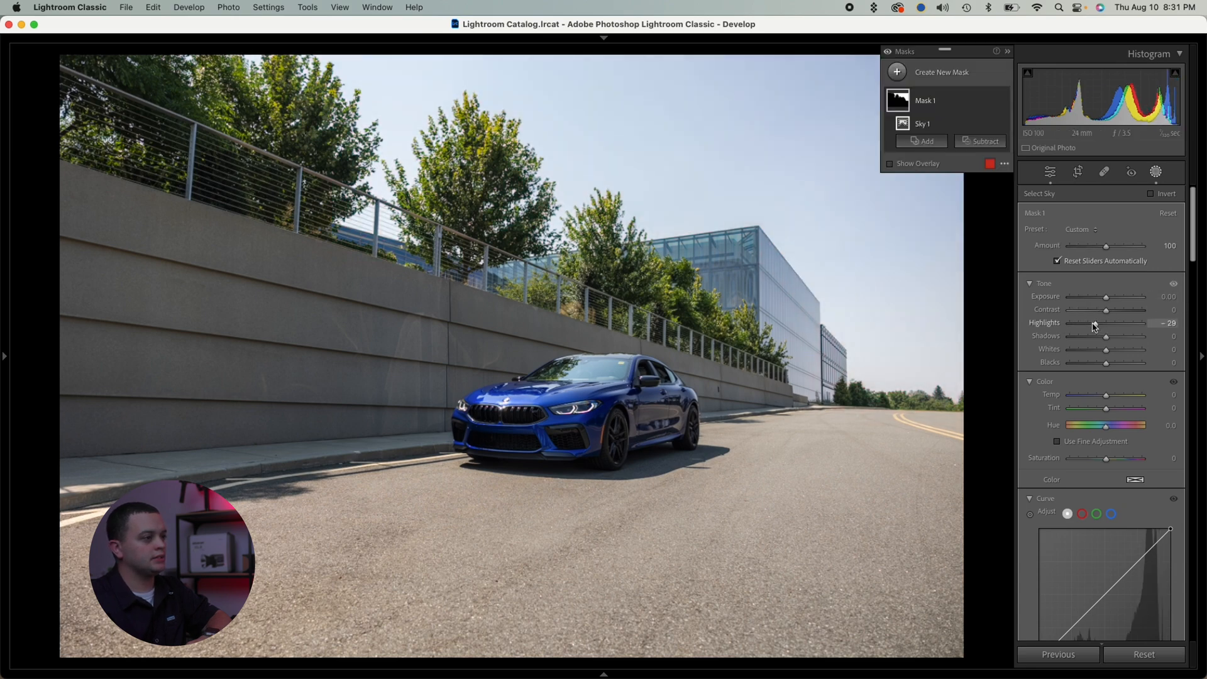
double_click(1094, 325)
mouse_move(1106, 396)
mouse_down()
mouse_move(1089, 406)
mouse_move(1093, 393)
mouse_up()
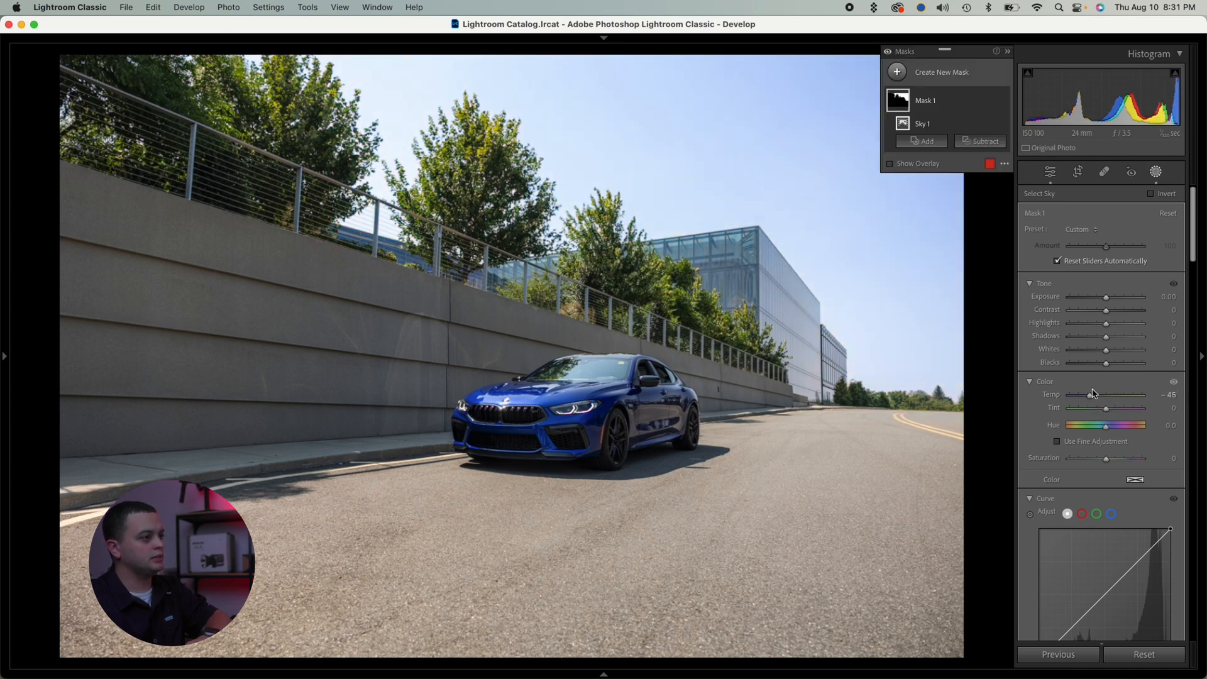
- Lower the sky mask's exposure to −0.34, keeping its temperature at −45
drag(1105, 298, 1102, 304)
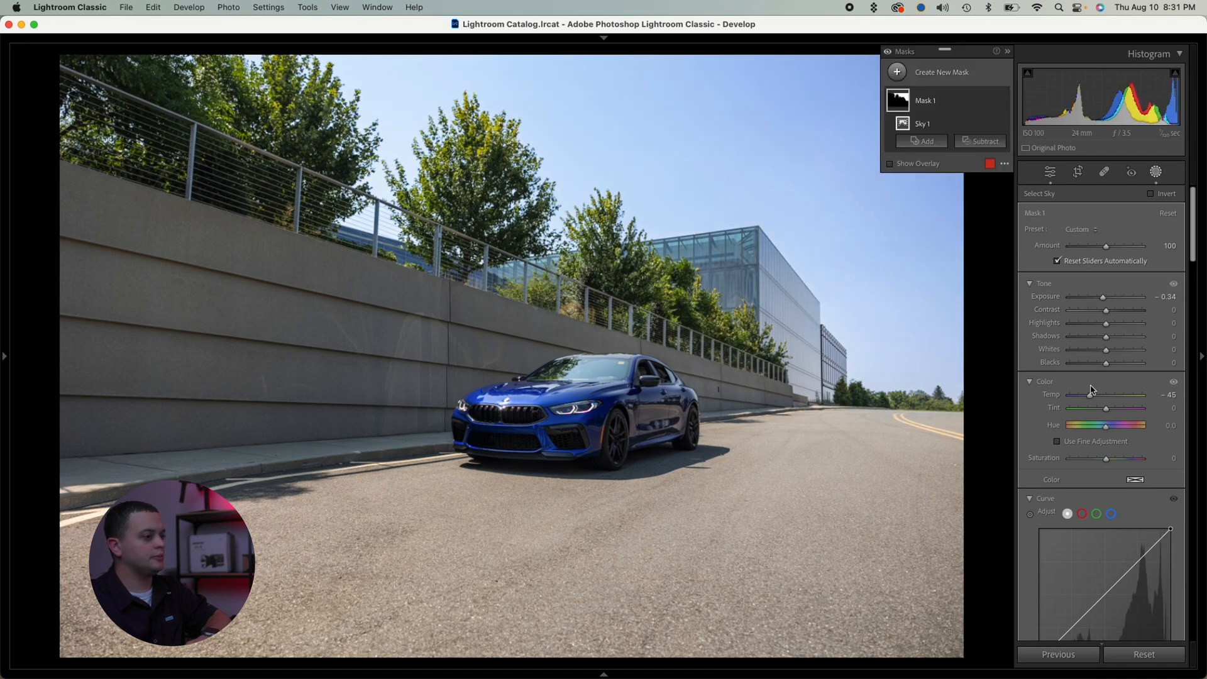
drag(1090, 395, 1091, 396)
click(1155, 172)
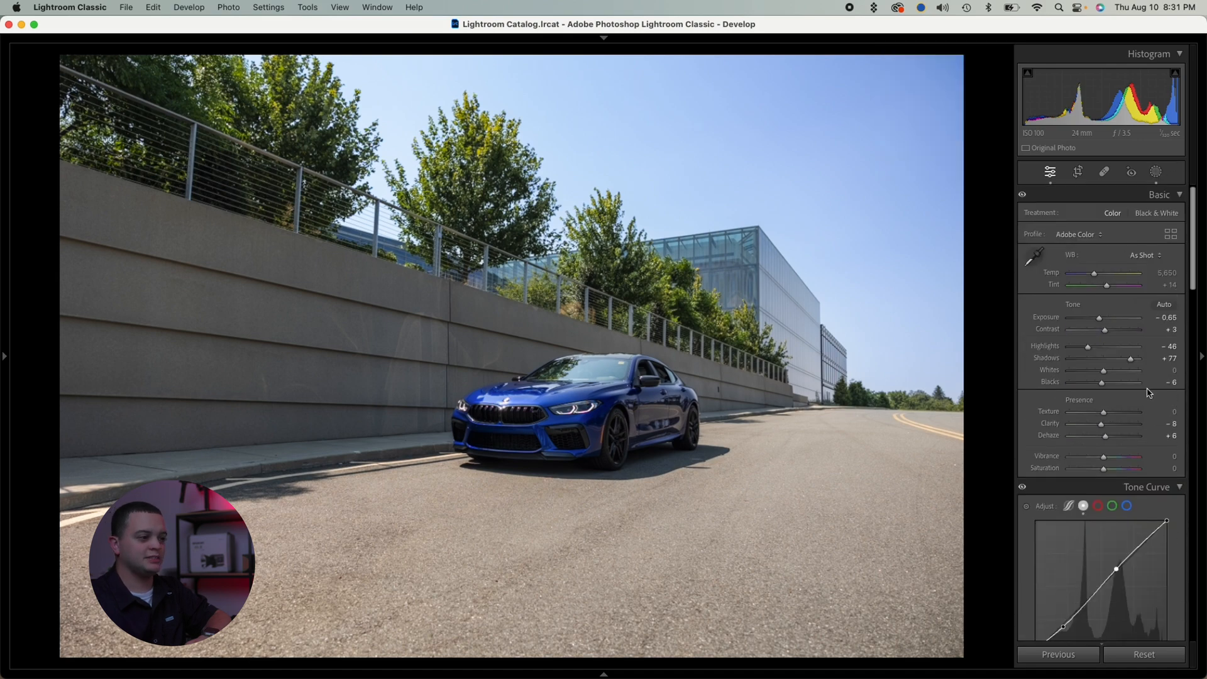
scroll(1149, 393, down, 1)
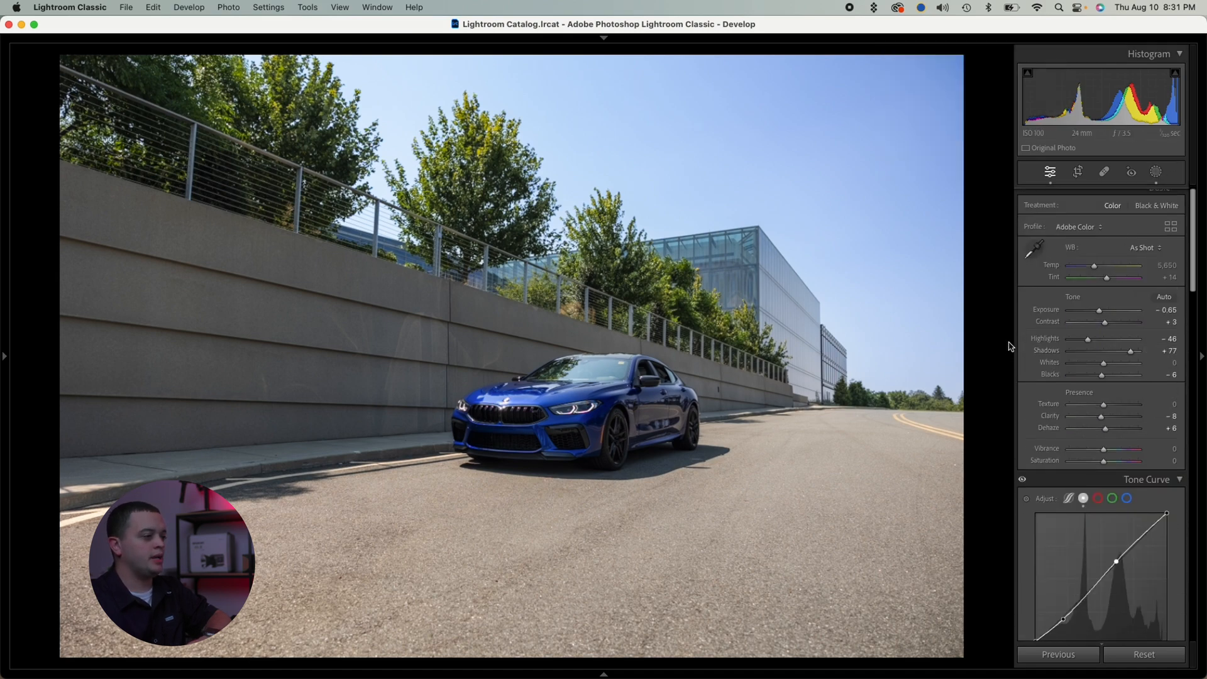
click(1155, 172)
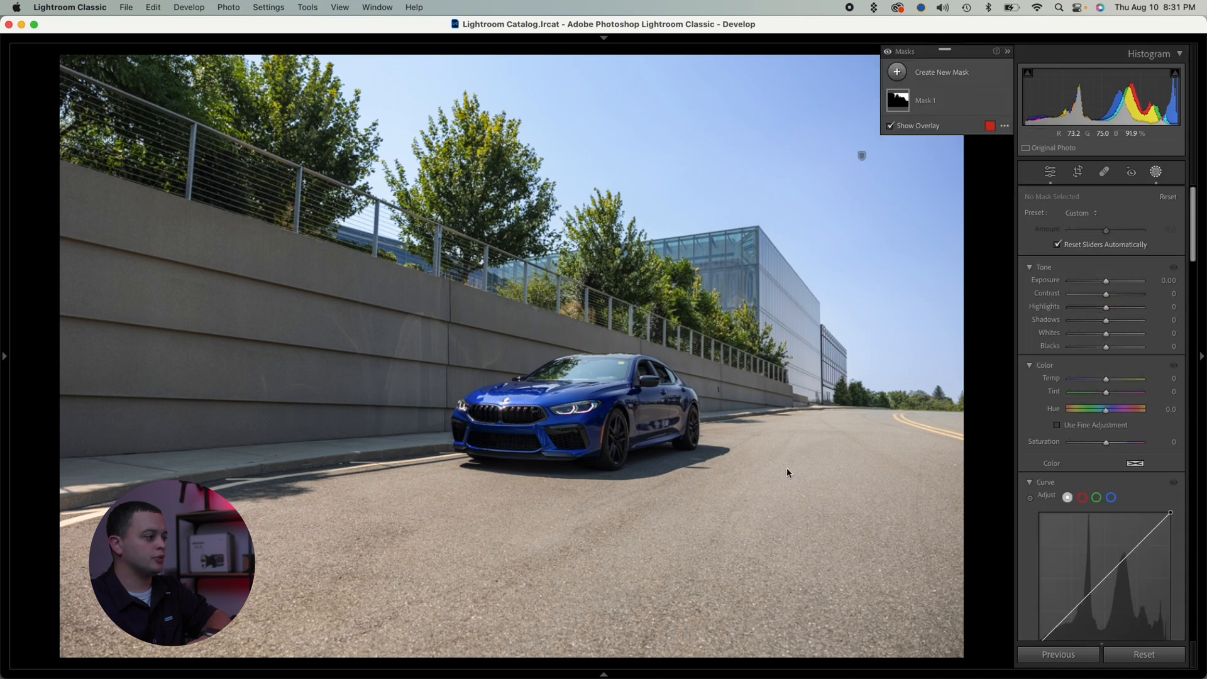
click(897, 72)
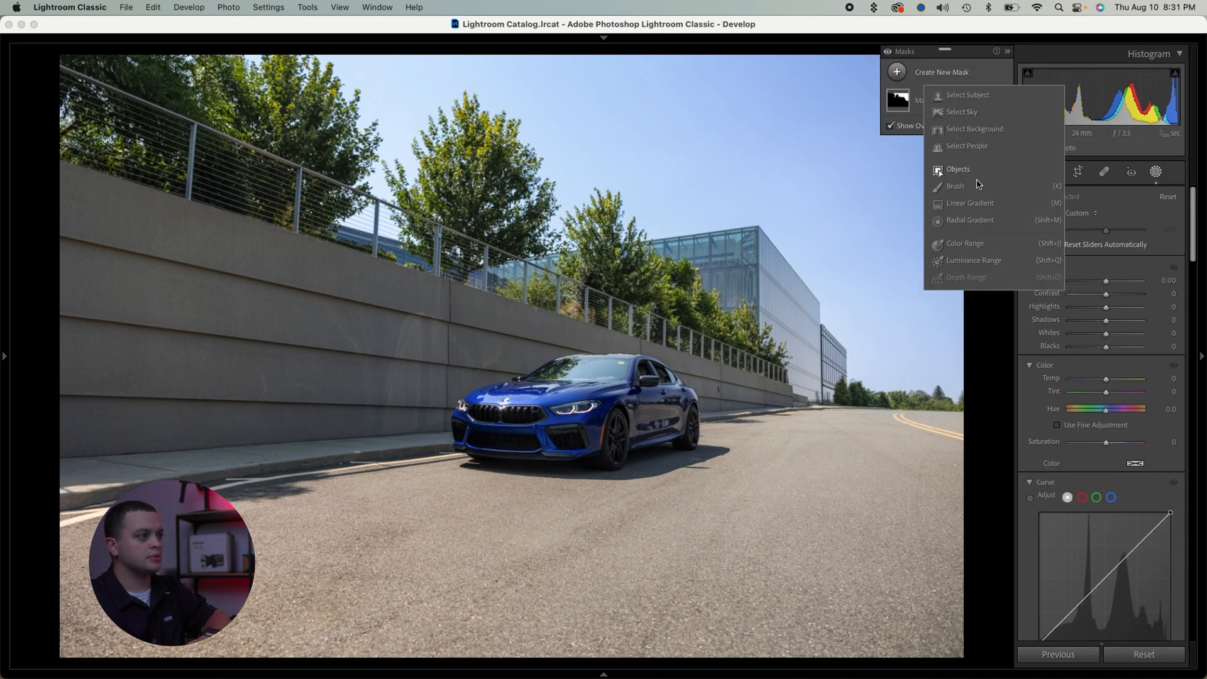
click(961, 203)
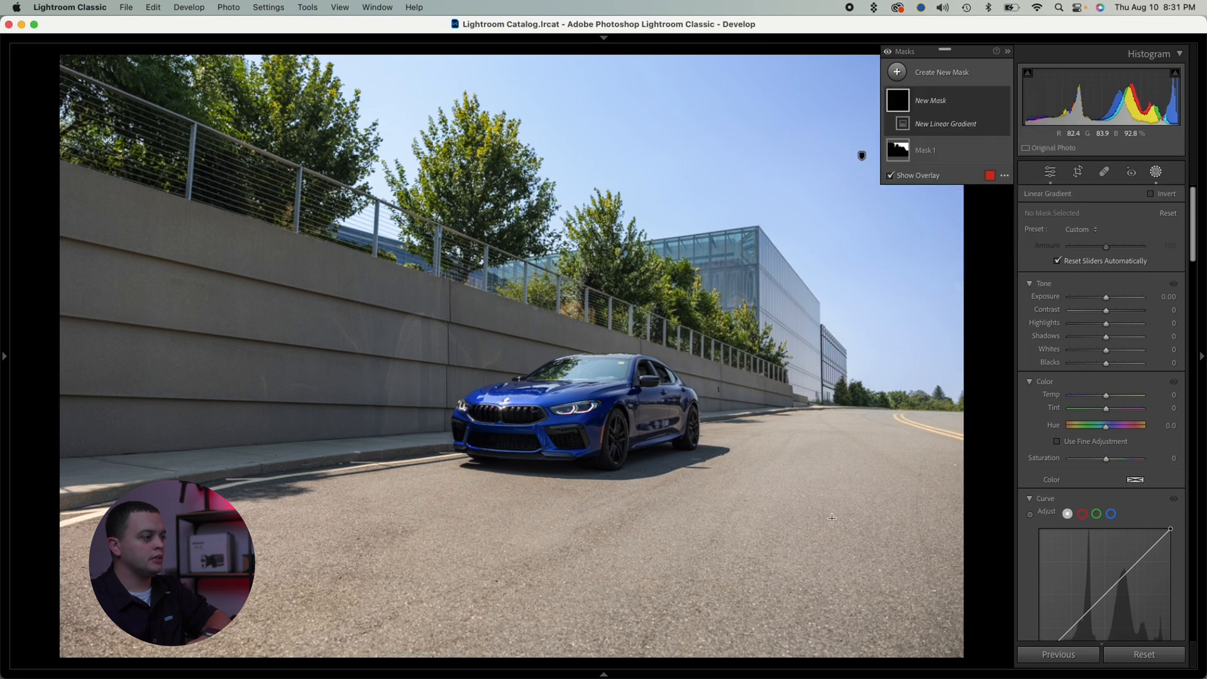
drag(668, 485, 660, 444)
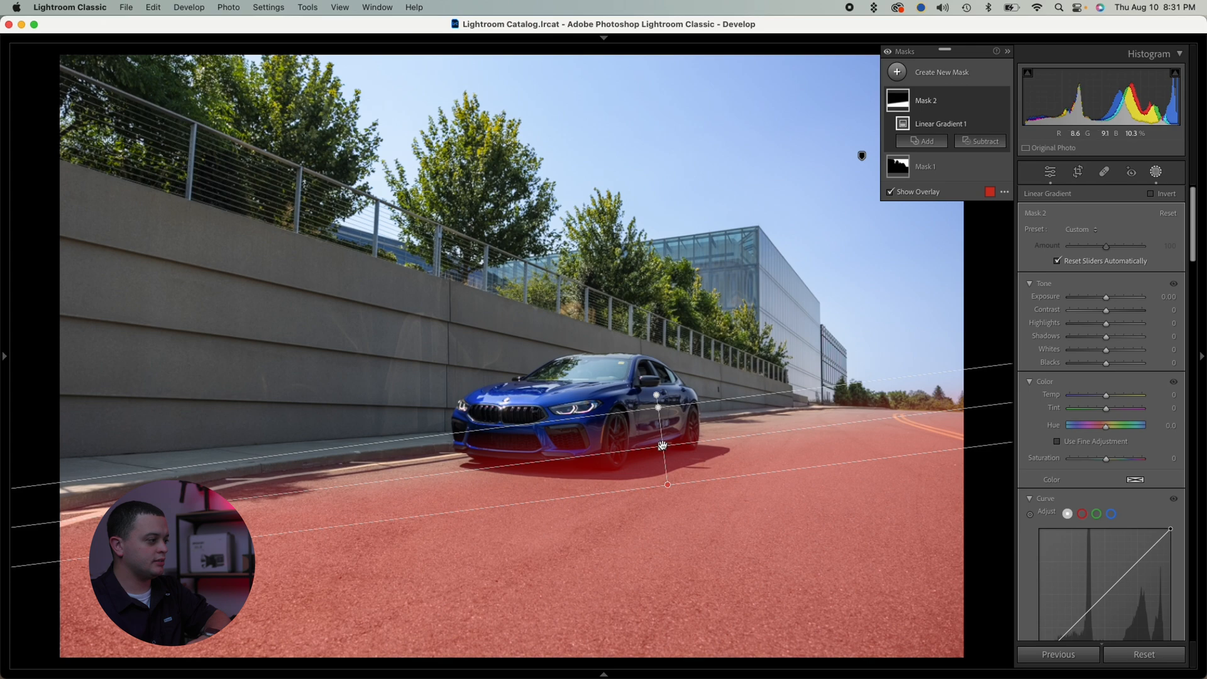
right_click(660, 445)
click(722, 563)
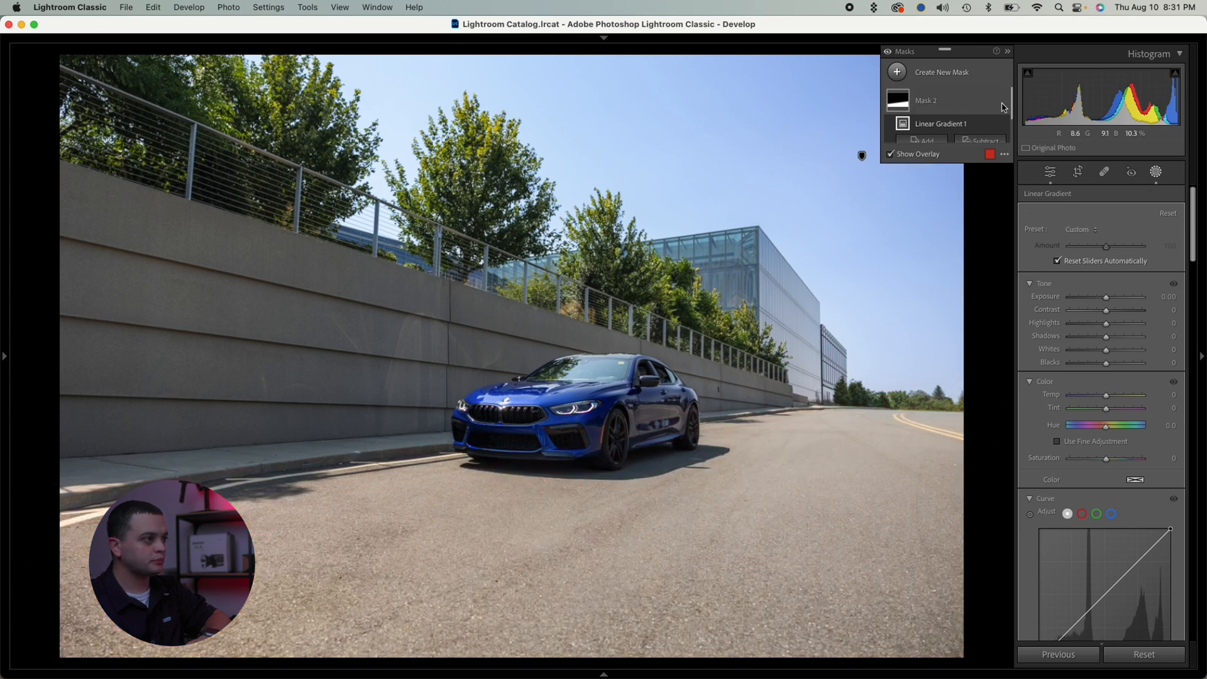
- Create a brush mask and paint it over the whole road surface around the car, down to brush size 13
click(908, 78)
click(955, 186)
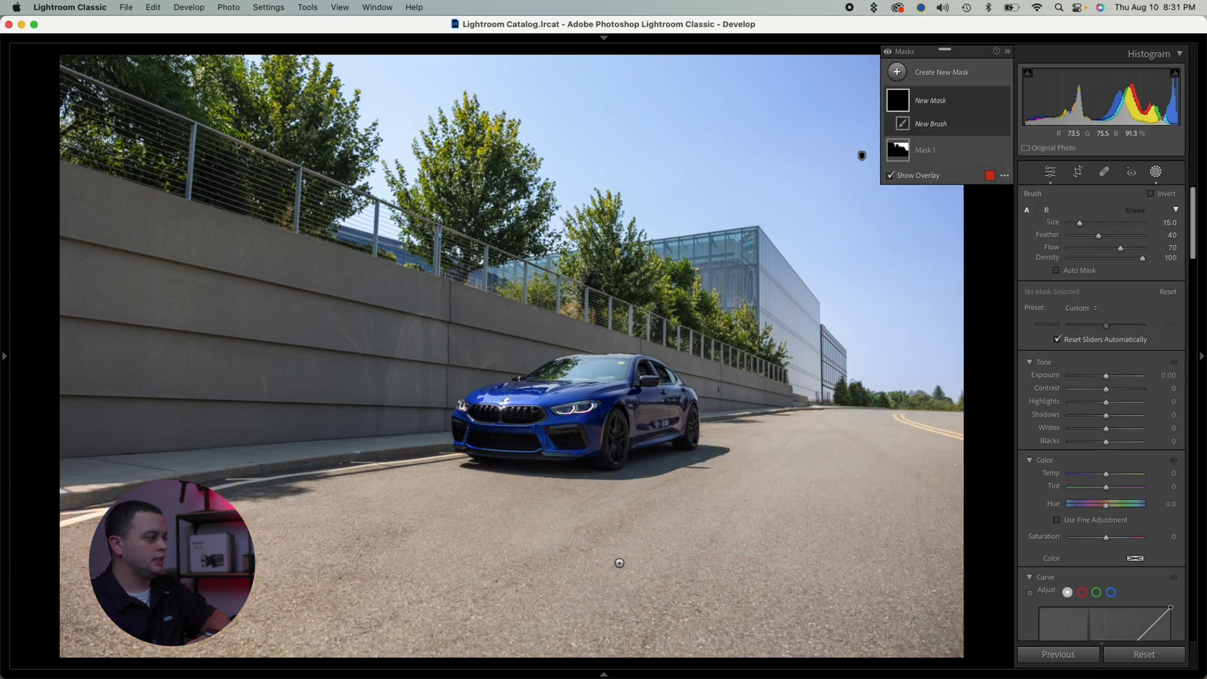
mouse_move(437, 570)
mouse_down()
mouse_move(37, 569)
mouse_move(503, 503)
mouse_move(283, 490)
mouse_move(478, 634)
mouse_move(21, 631)
mouse_move(477, 578)
mouse_move(604, 522)
mouse_move(534, 497)
mouse_move(682, 531)
mouse_move(810, 490)
mouse_move(842, 452)
mouse_move(731, 446)
mouse_move(864, 433)
mouse_move(918, 447)
mouse_move(974, 428)
mouse_move(754, 603)
mouse_move(811, 676)
mouse_up()
scroll(798, 445, down, 3)
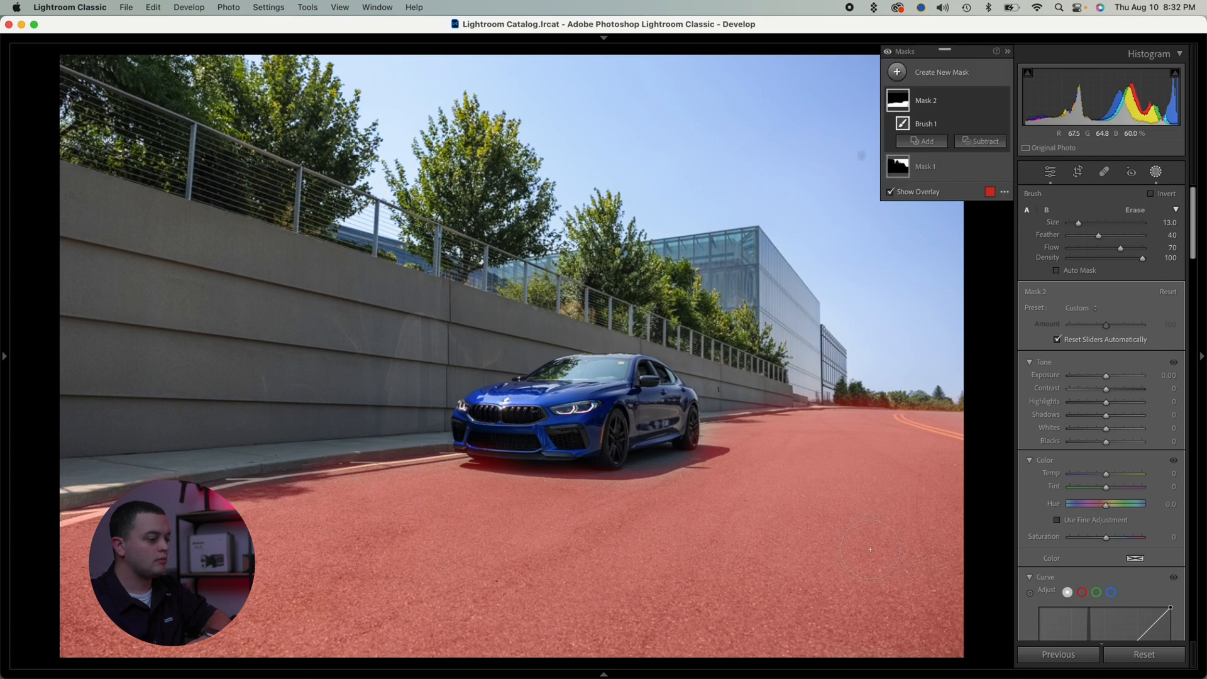
- Darken the road mask by setting its exposure to −0.82, and leave masking
drag(1105, 382, 1097, 380)
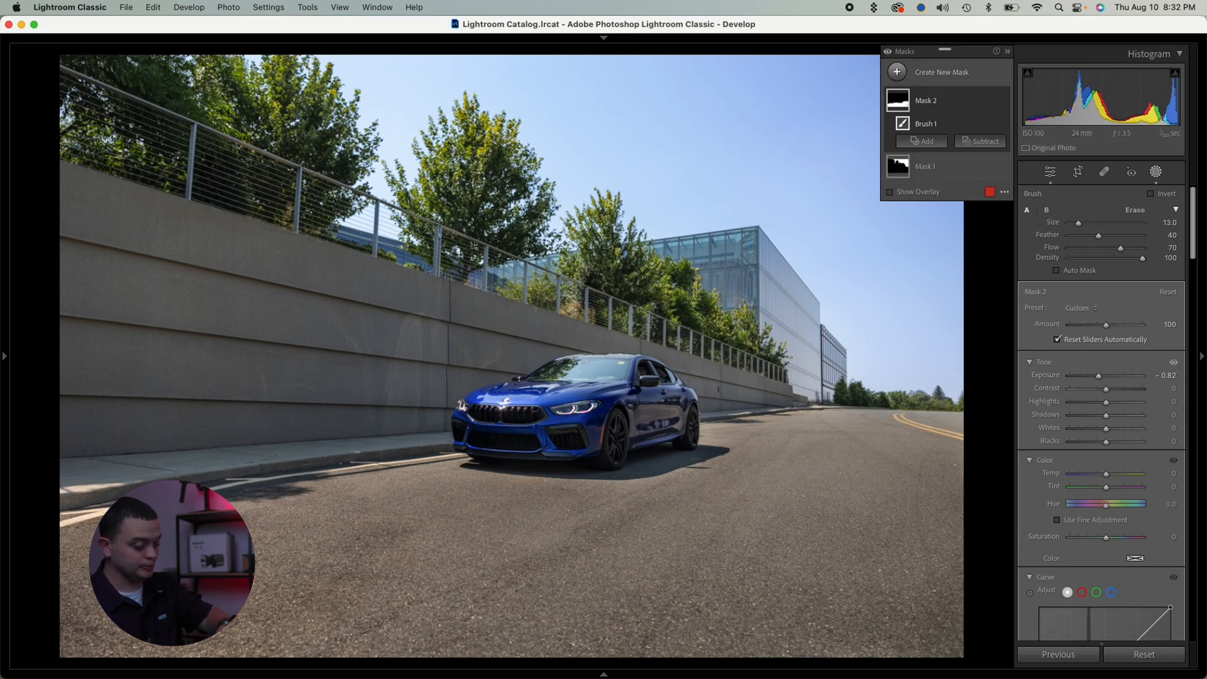
key(Escape)
key(Escape)
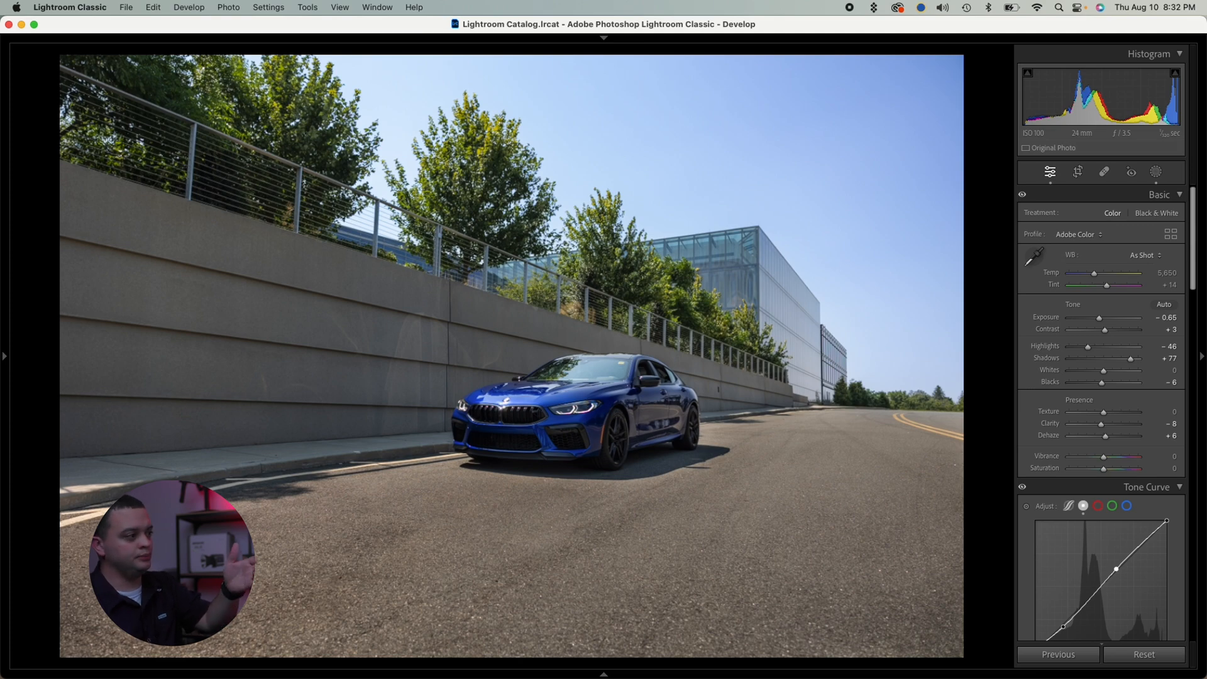
- Compare the darkened road and blue sky with the original by switching repeatedly between the before and after views
key(backslash)
key(backslash)
key(backslash)
key(backslash)
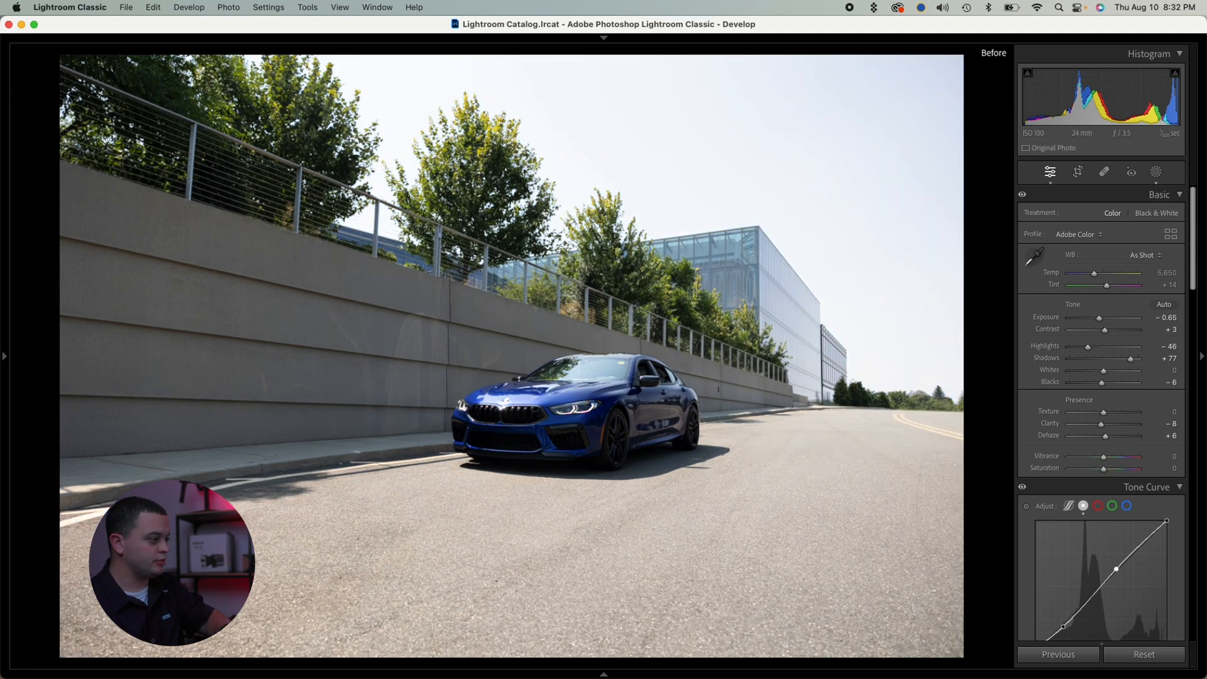
key(backslash)
key(backslash)
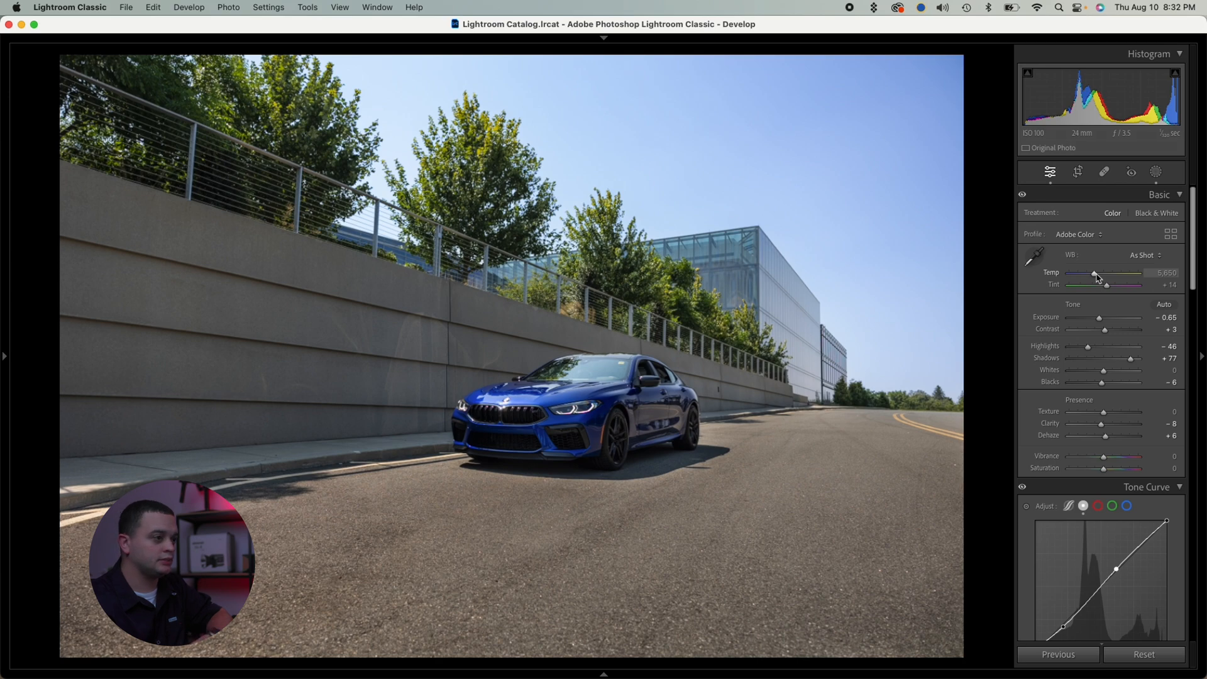
- Warm the photo's white balance temperature to 6,467 and cool the road mask's temperature to −18
drag(1096, 277, 1100, 277)
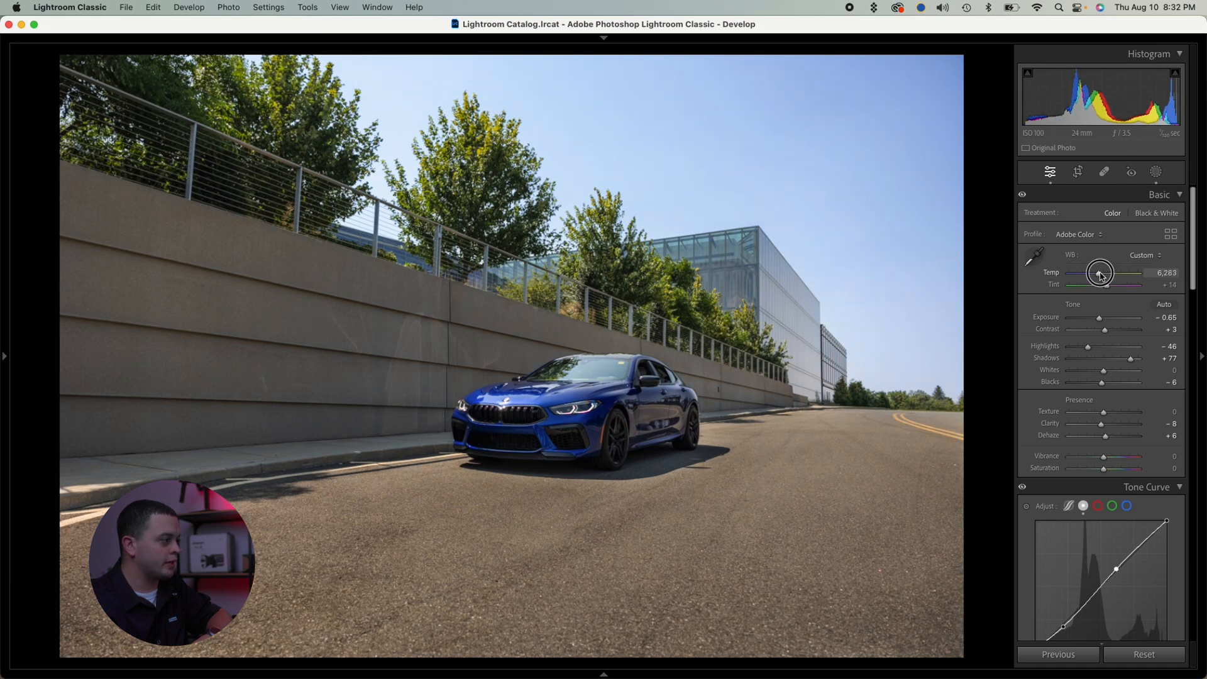
drag(1100, 276, 1103, 276)
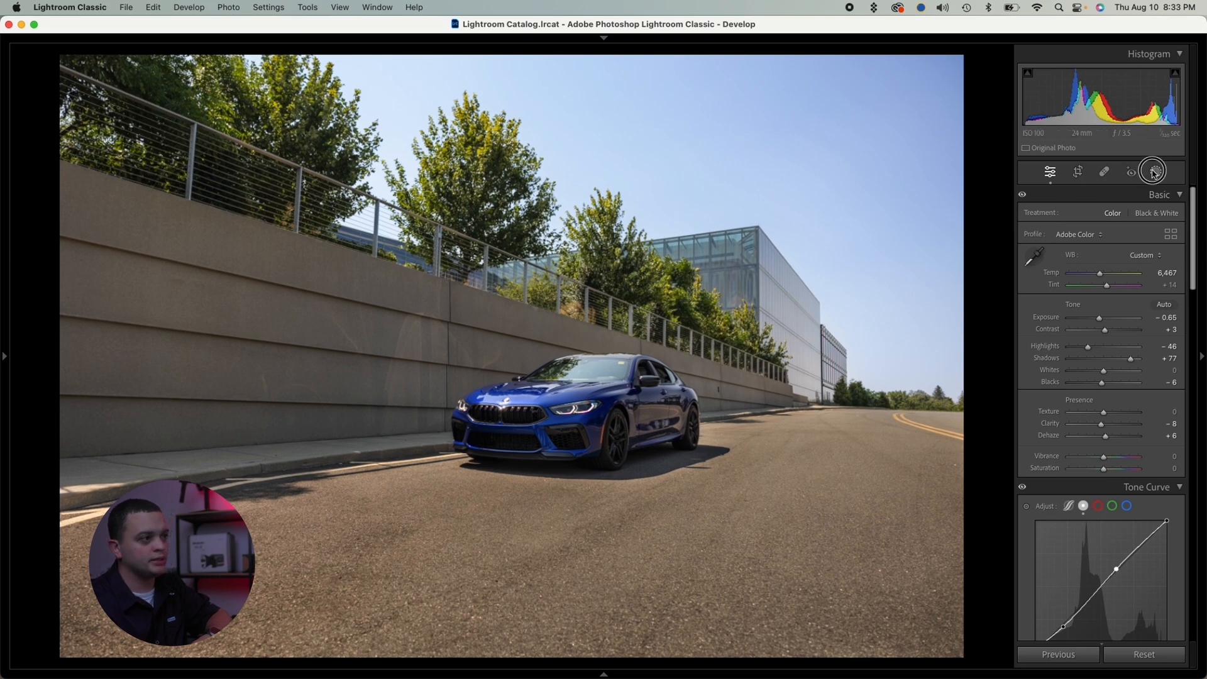
click(1155, 172)
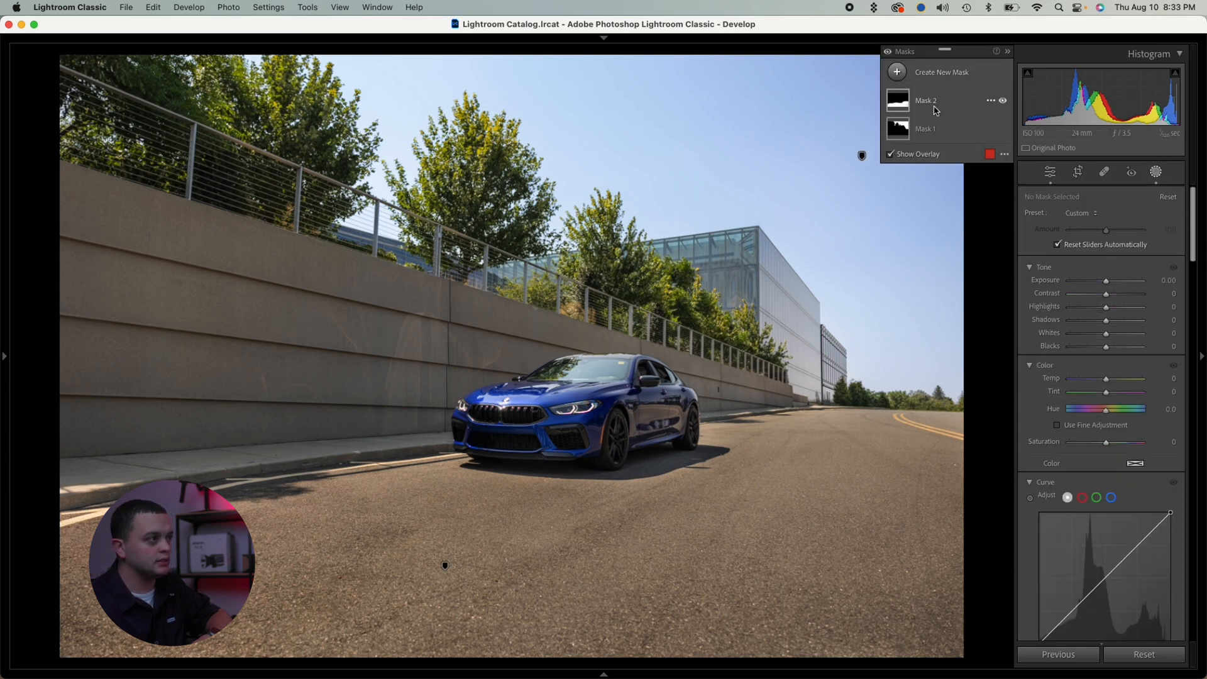
click(936, 110)
drag(1106, 473, 1101, 482)
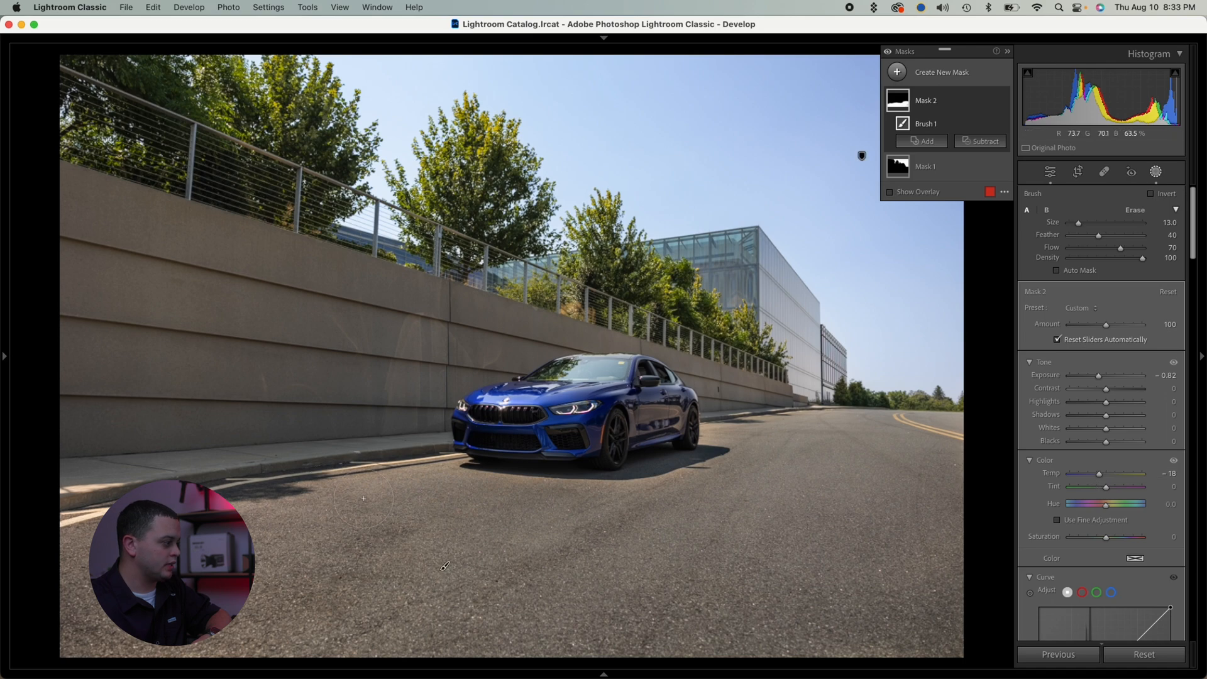
- Reduce the brush size to 4 and extend the road mask along the road's edge behind the car and beside the curb
scroll(428, 477, down, 5)
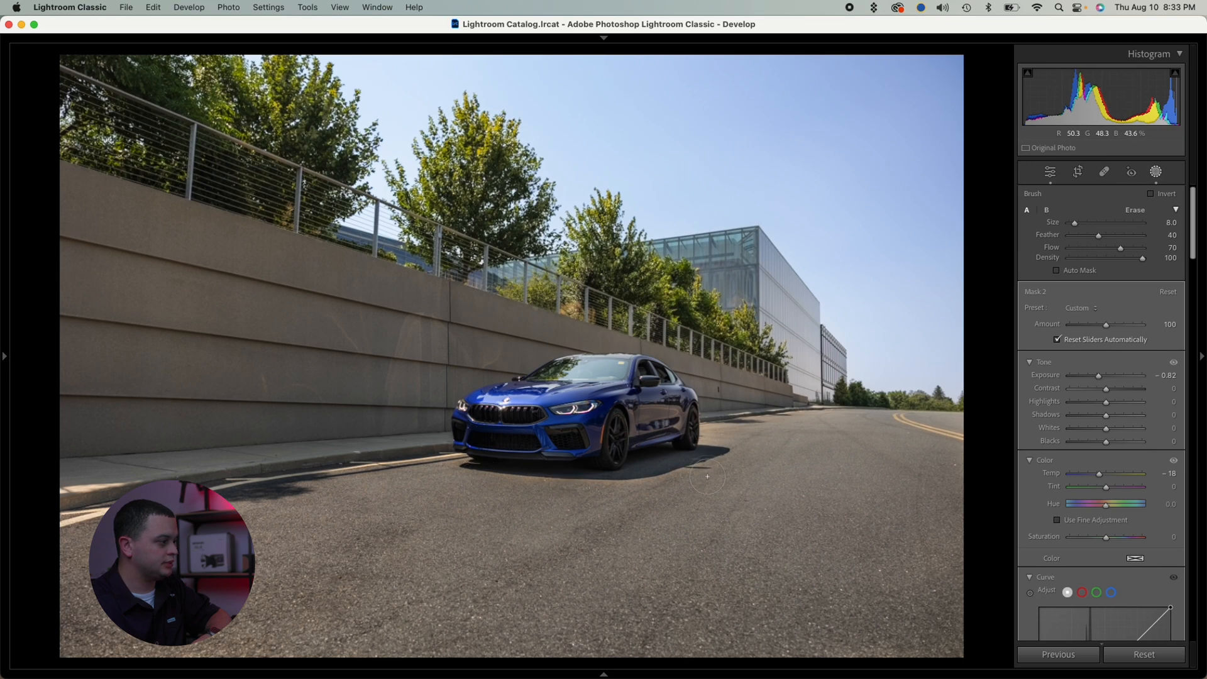
scroll(735, 439, down, 2)
mouse_move(707, 439)
mouse_down()
mouse_move(695, 431)
mouse_move(730, 417)
mouse_move(795, 417)
mouse_move(746, 428)
mouse_move(959, 417)
mouse_move(966, 446)
mouse_move(724, 434)
mouse_move(568, 520)
mouse_move(703, 447)
mouse_move(621, 480)
mouse_move(663, 450)
mouse_move(554, 482)
mouse_move(703, 455)
mouse_move(564, 488)
mouse_move(431, 463)
mouse_move(261, 496)
mouse_up()
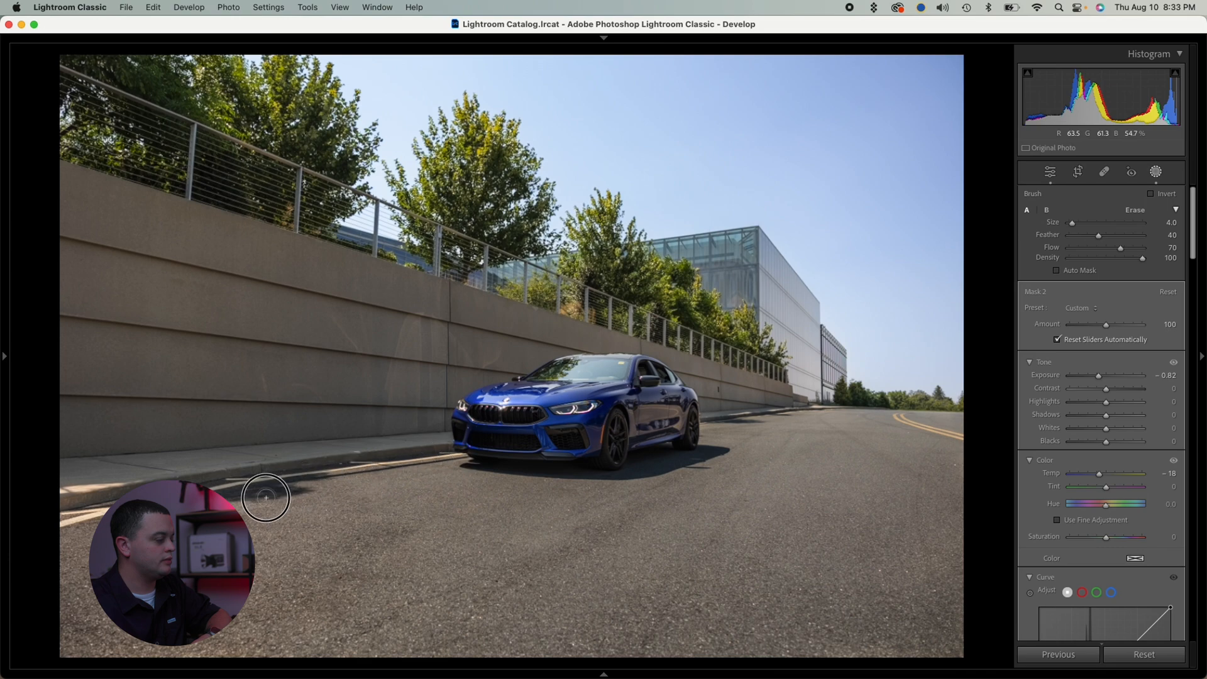
click(1155, 171)
- Compare the warmed photo and refined road mask with the original using the before and after views
key(backslash)
key(backslash)
key(backslash)
key(backslash)
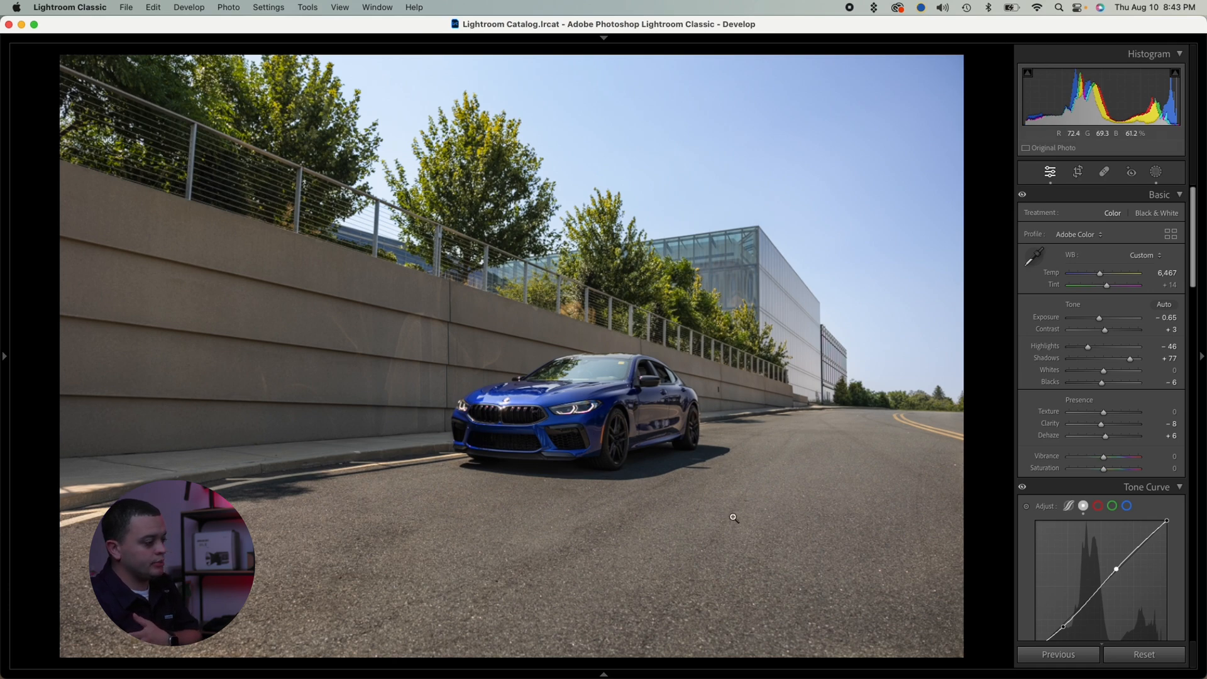
- Use Color Grading to add a slight orange tint to the shadows with hue 32
scroll(1099, 418, down, 1)
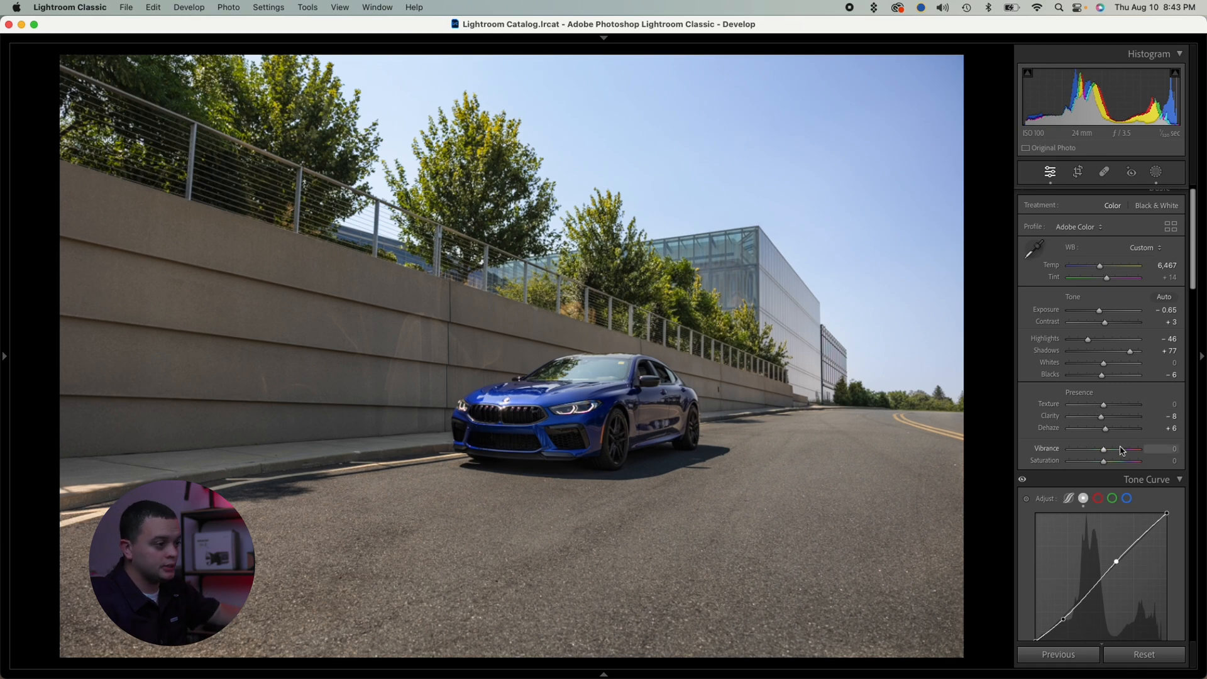
scroll(1121, 450, down, 10)
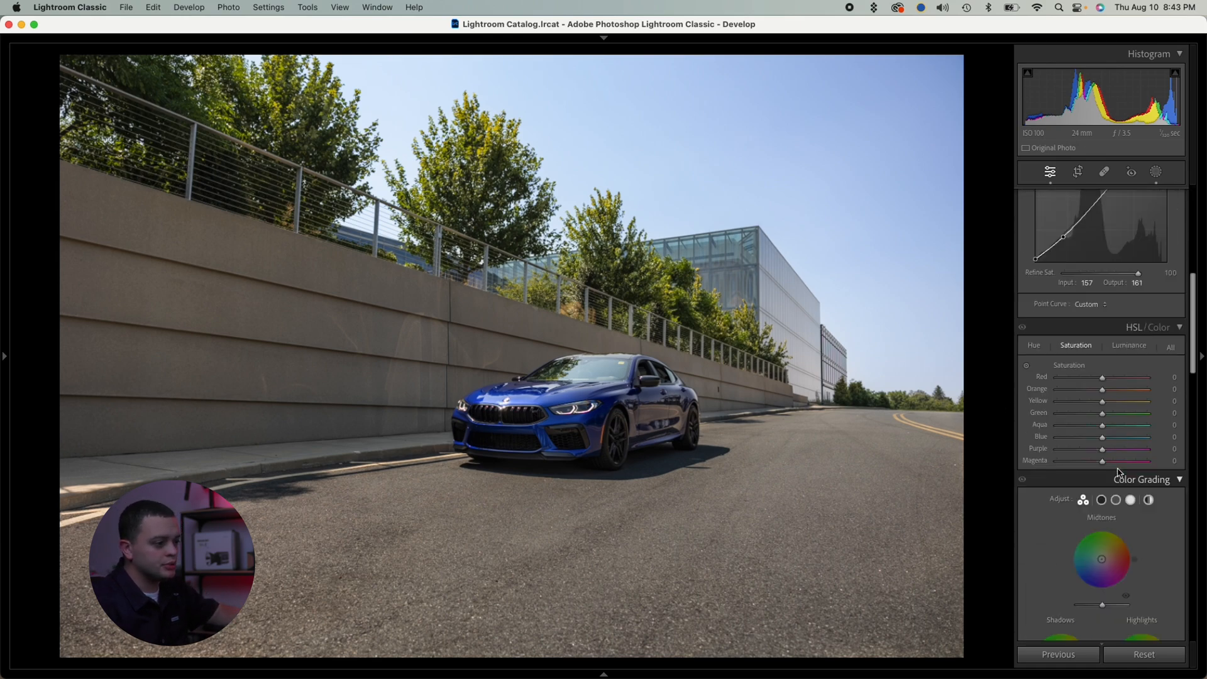
scroll(1118, 472, down, 4)
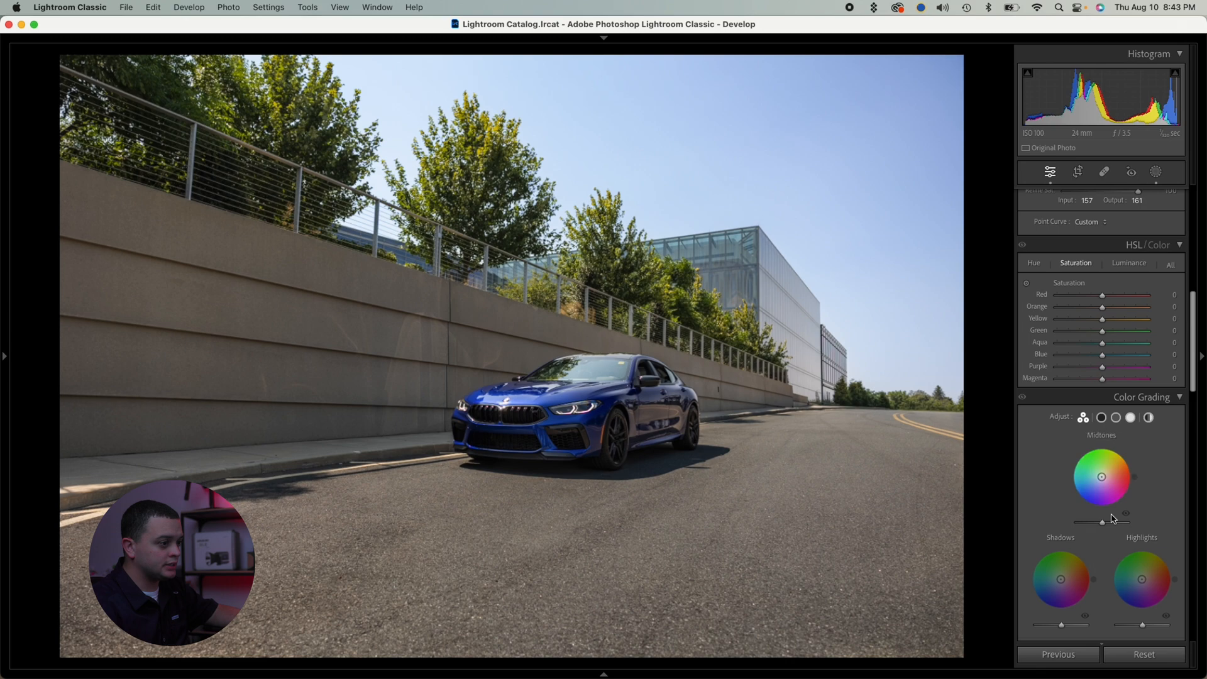
scroll(1104, 410, up, 1)
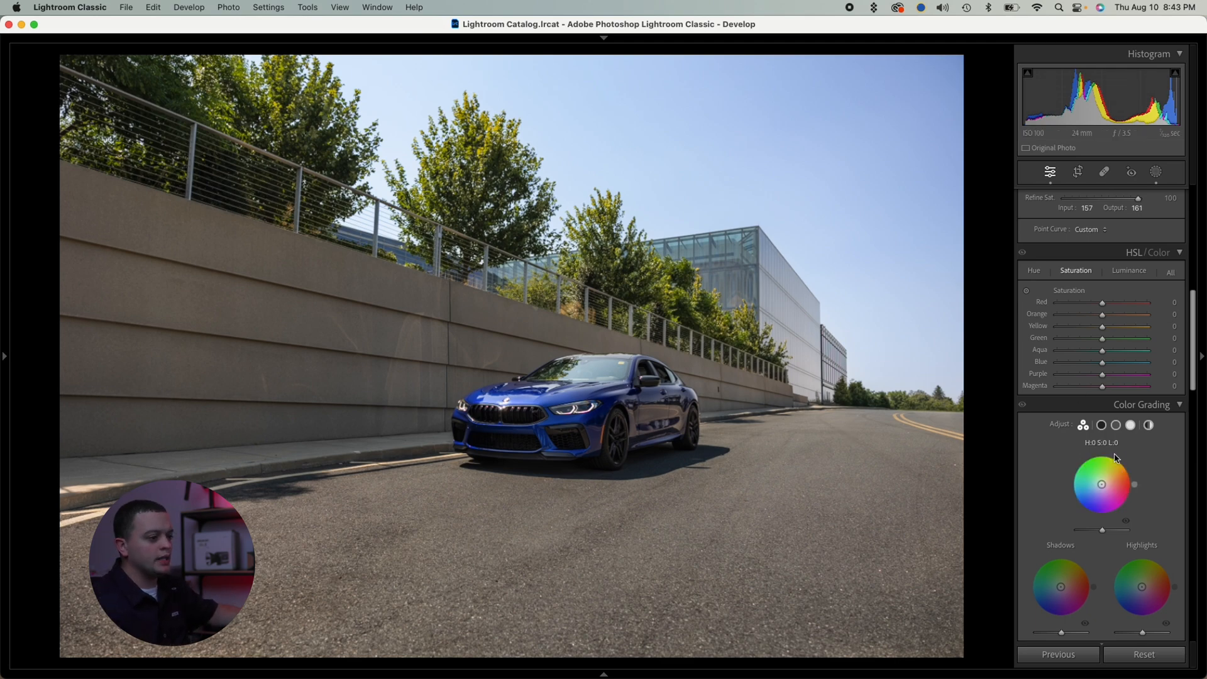
scroll(1180, 362, down, 3)
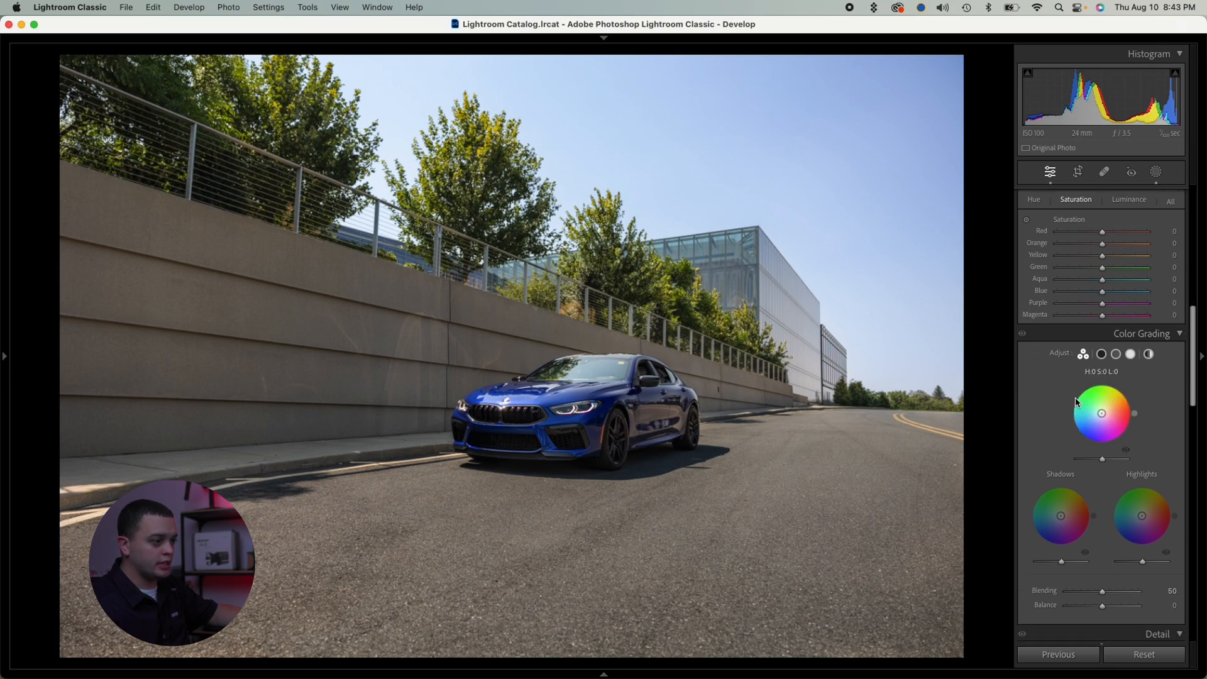
scroll(1124, 393, down, 1)
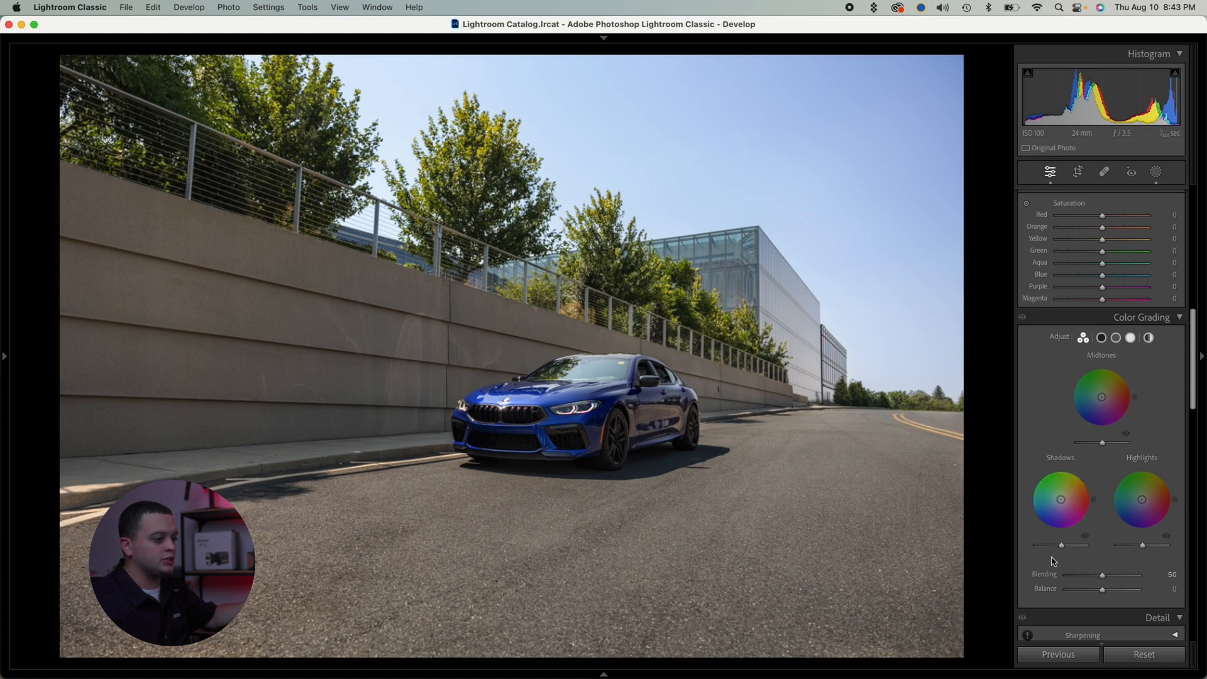
click(1084, 537)
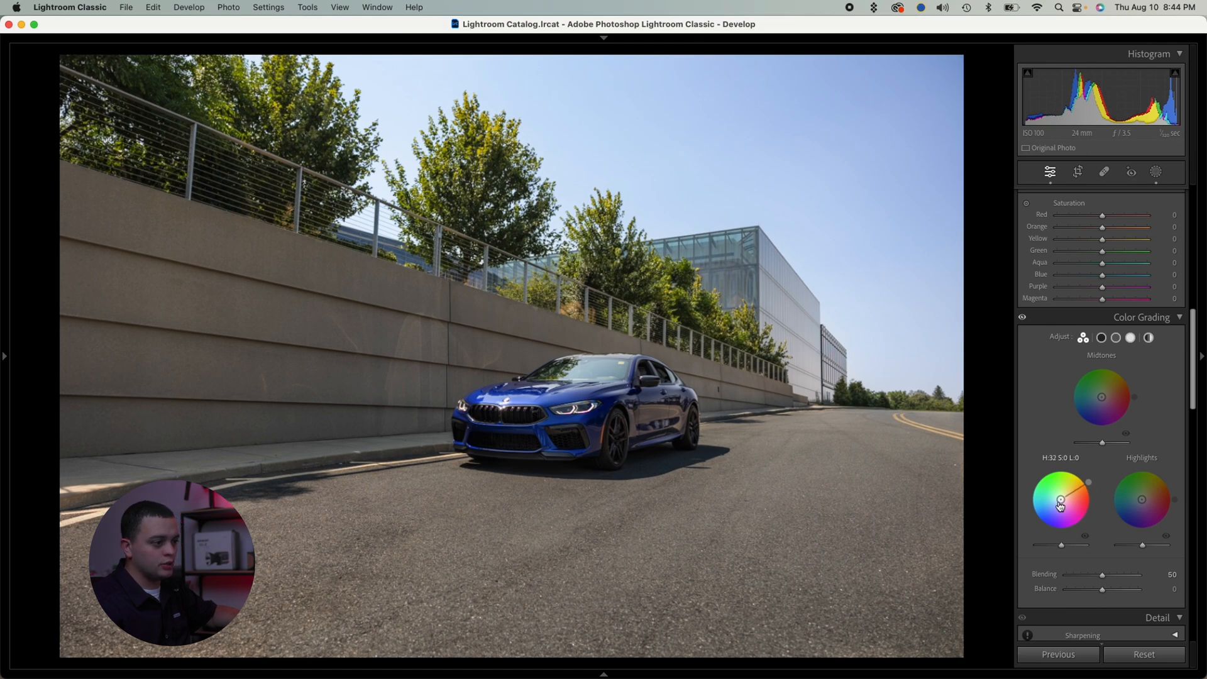
key(shift)
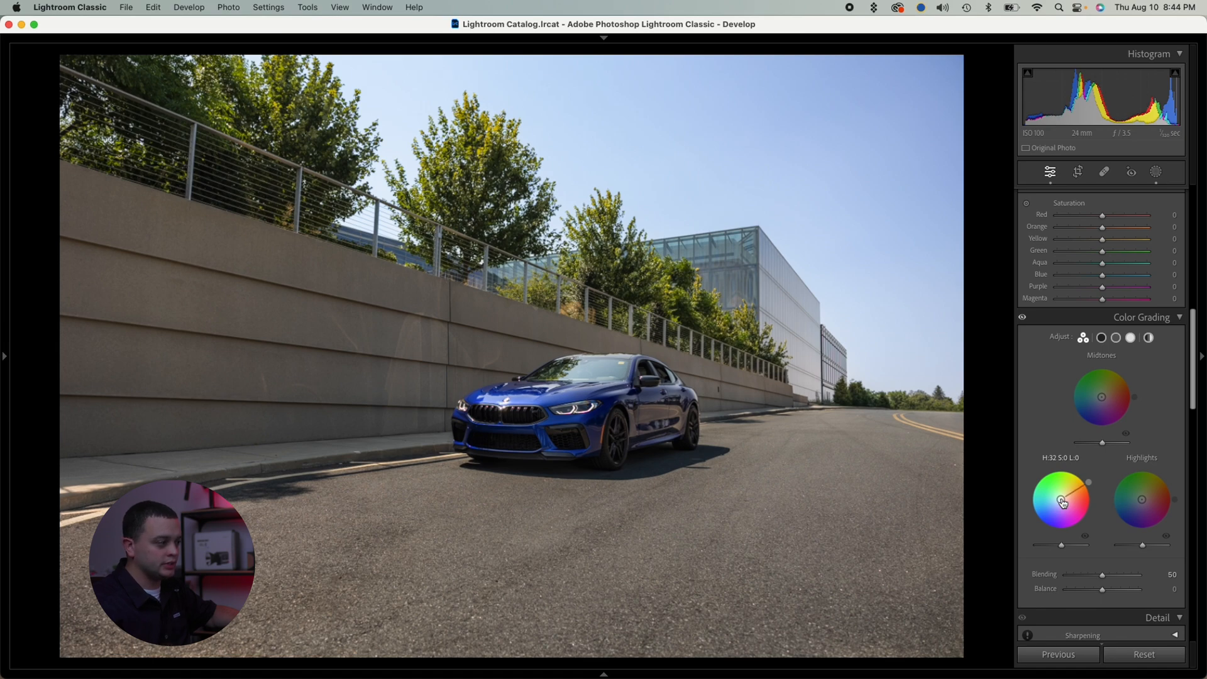
mouse_move(1061, 498)
mouse_down()
mouse_move(1079, 487)
mouse_move(1062, 498)
mouse_up()
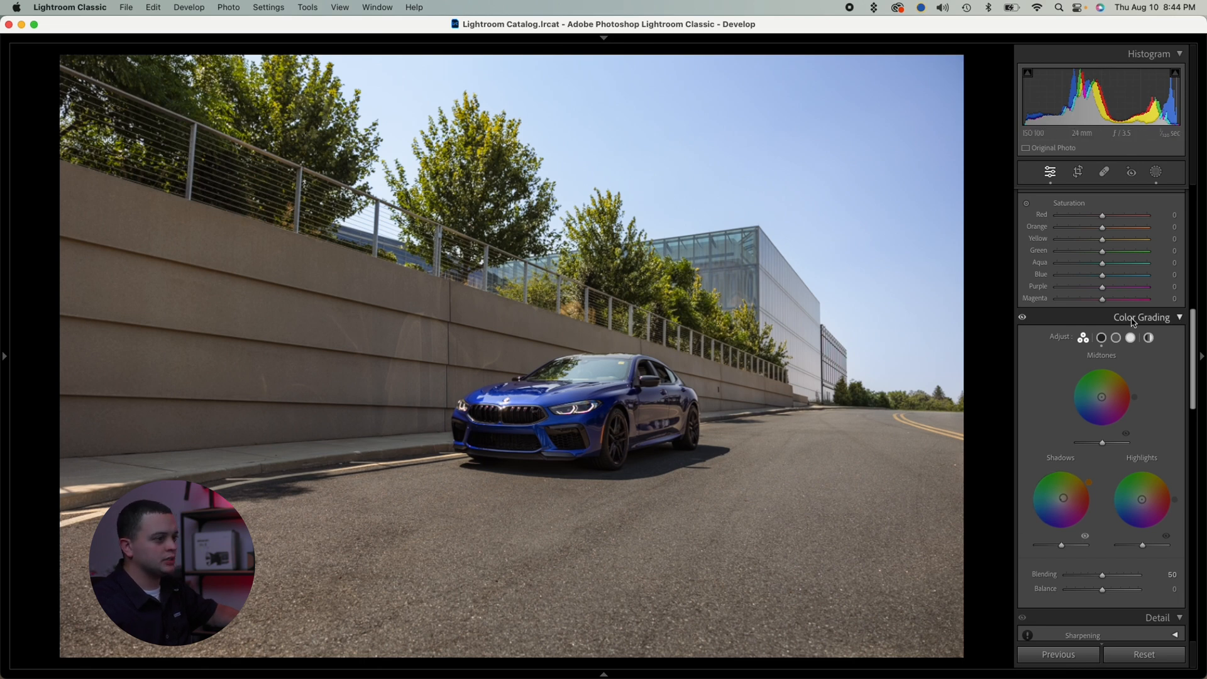
- Adjust the green and yellow saturation of the trees in the HSL color settings
scroll(1134, 320, up, 4)
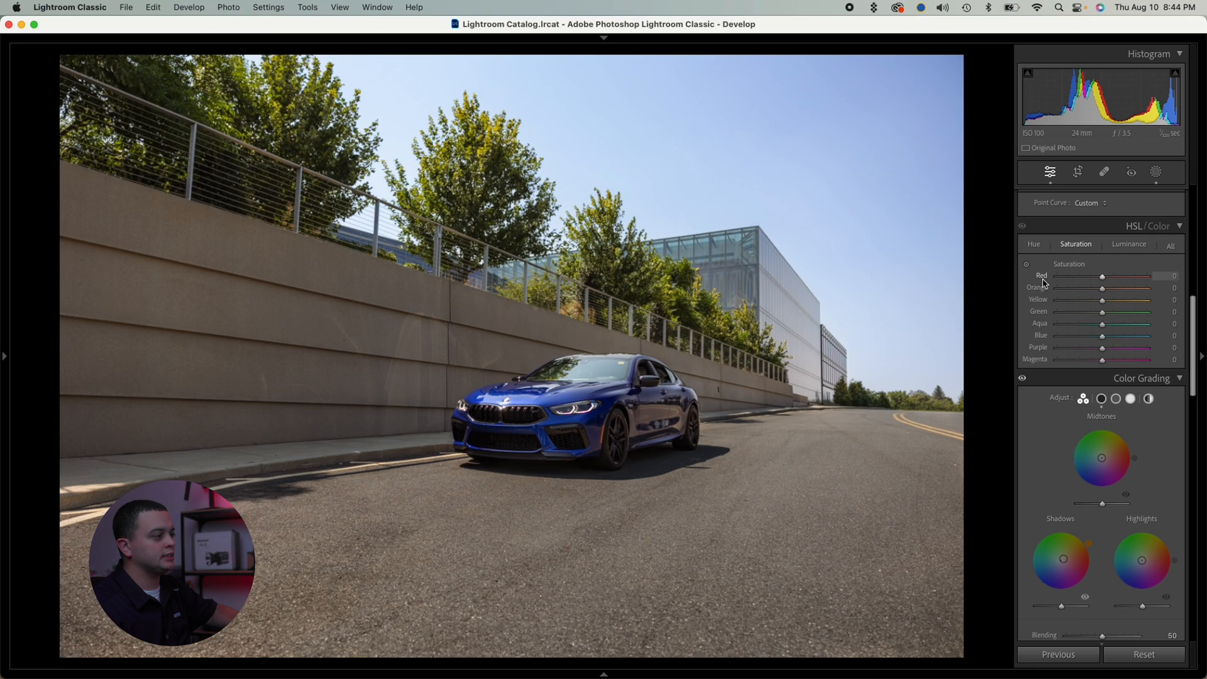
scroll(1081, 283, up, 1)
scroll(1064, 317, up, 1)
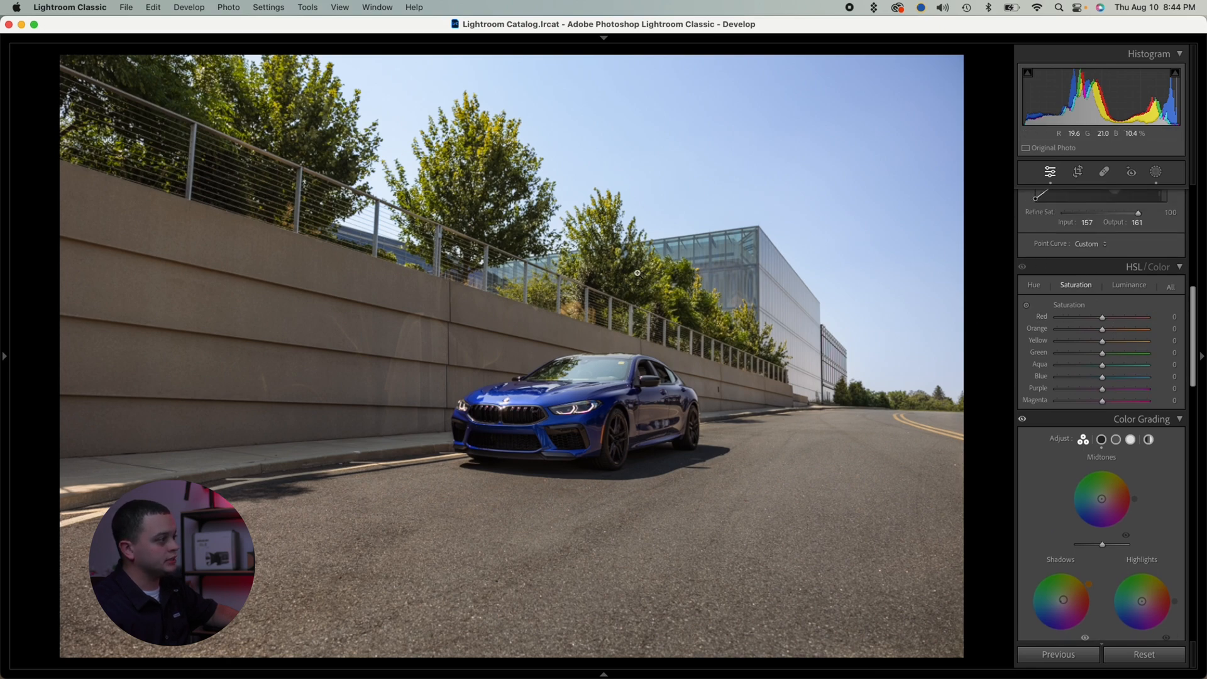
drag(1123, 358, 1118, 342)
- Set the photo's vibrance to +7 and inspect the front of the car up close
scroll(1113, 345, up, 5)
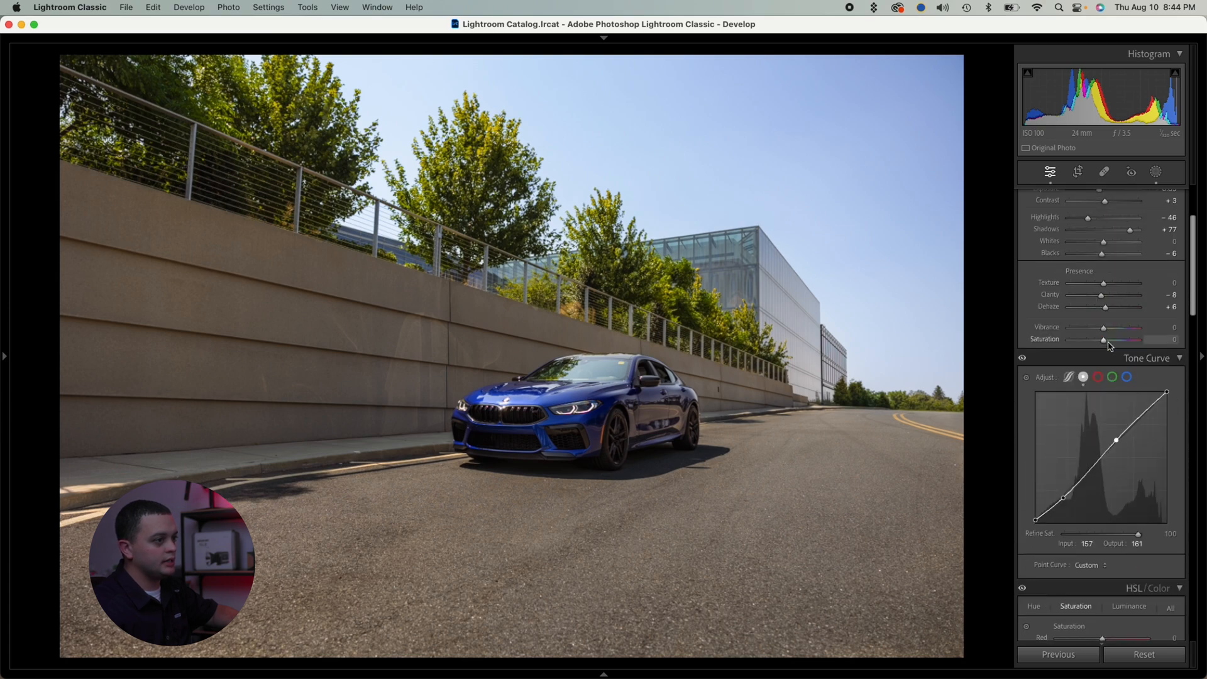
drag(1105, 333, 1107, 331)
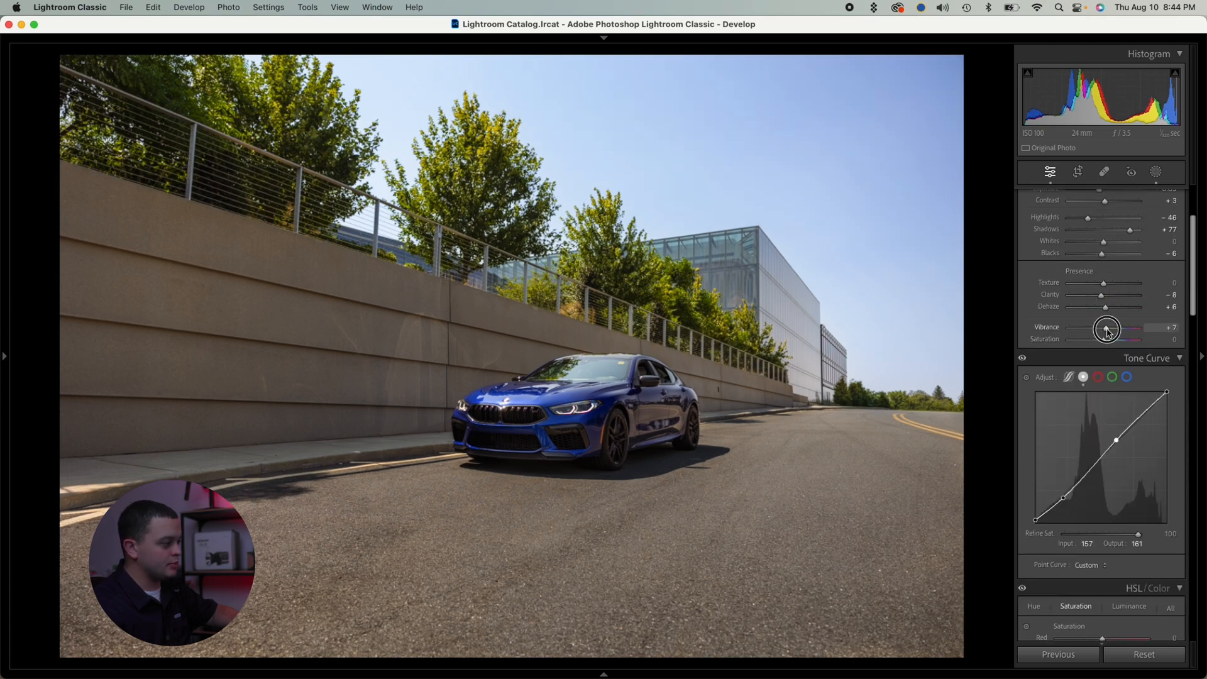
click(464, 410)
drag(701, 374, 616, 382)
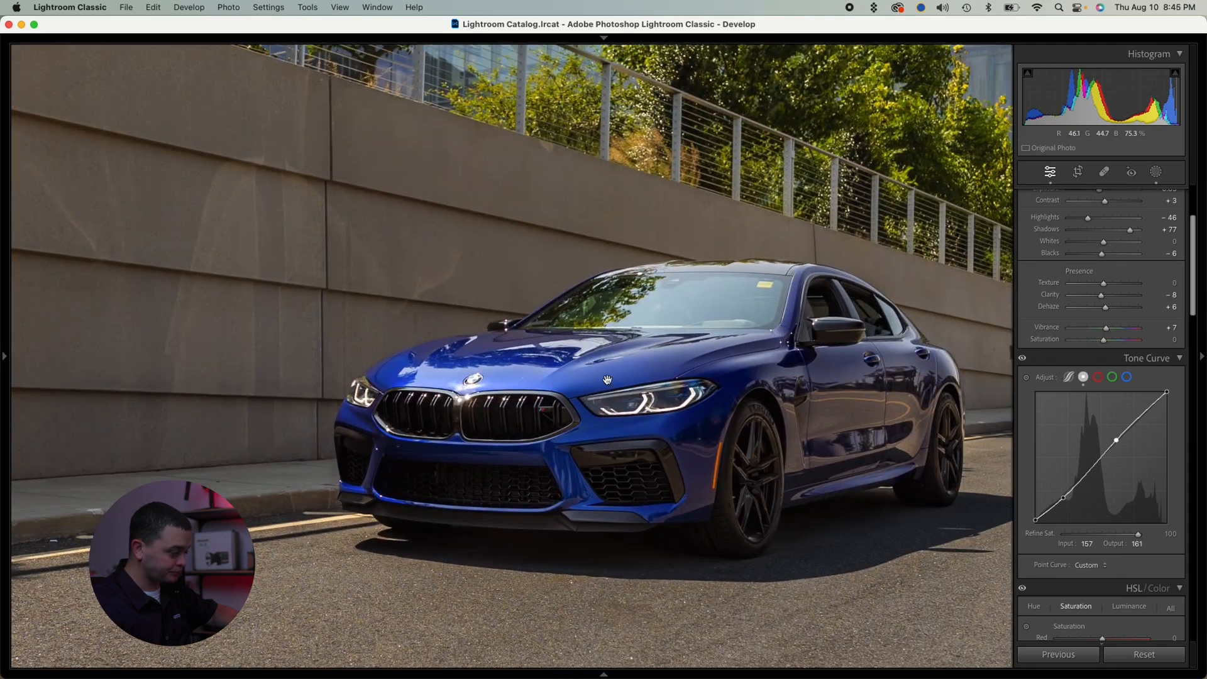
- Set the photo's vibrance to +9 and compare the edited photo with the original in the before and after views
click(527, 380)
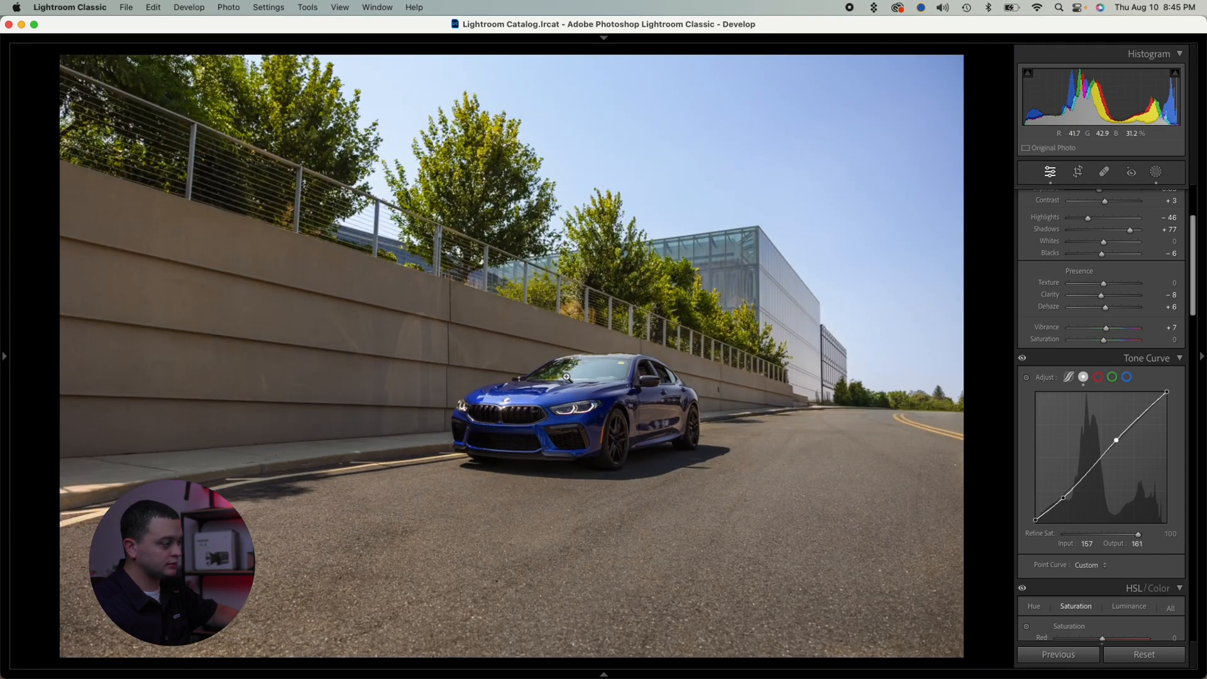
scroll(1118, 289, up, 1)
drag(1106, 344, 1108, 350)
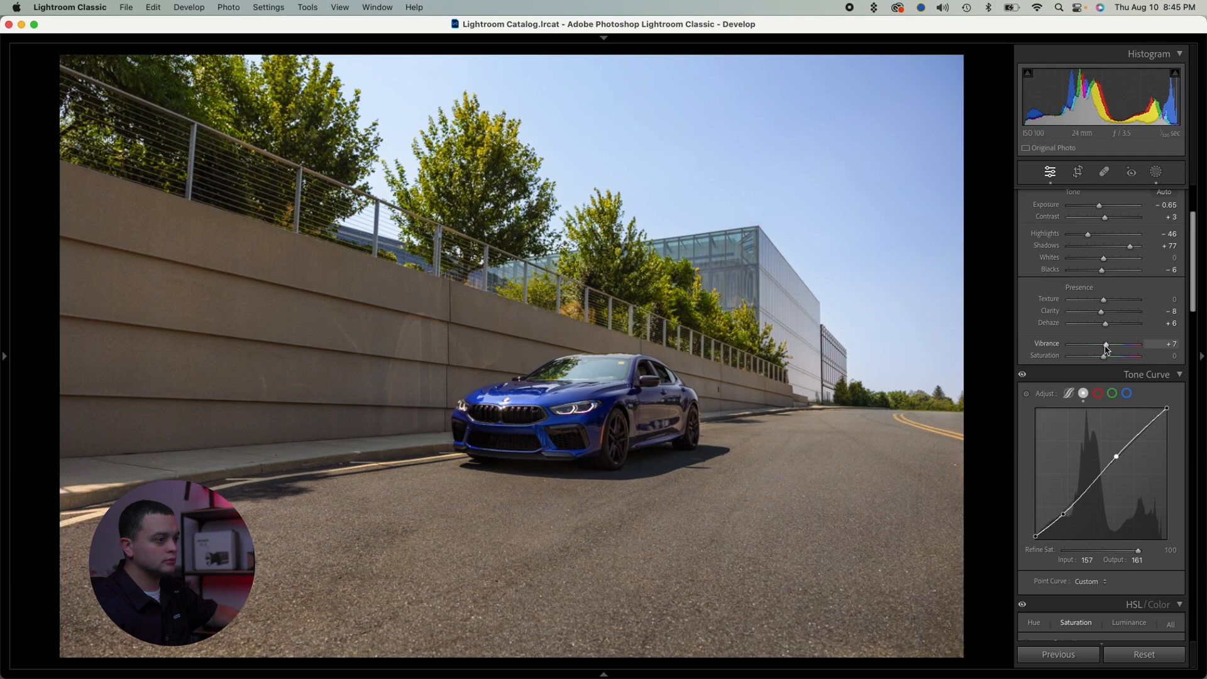
key(backslash)
key(backslash)
key(backslash)
key(backslash)
key(backslash)
key(backslash)
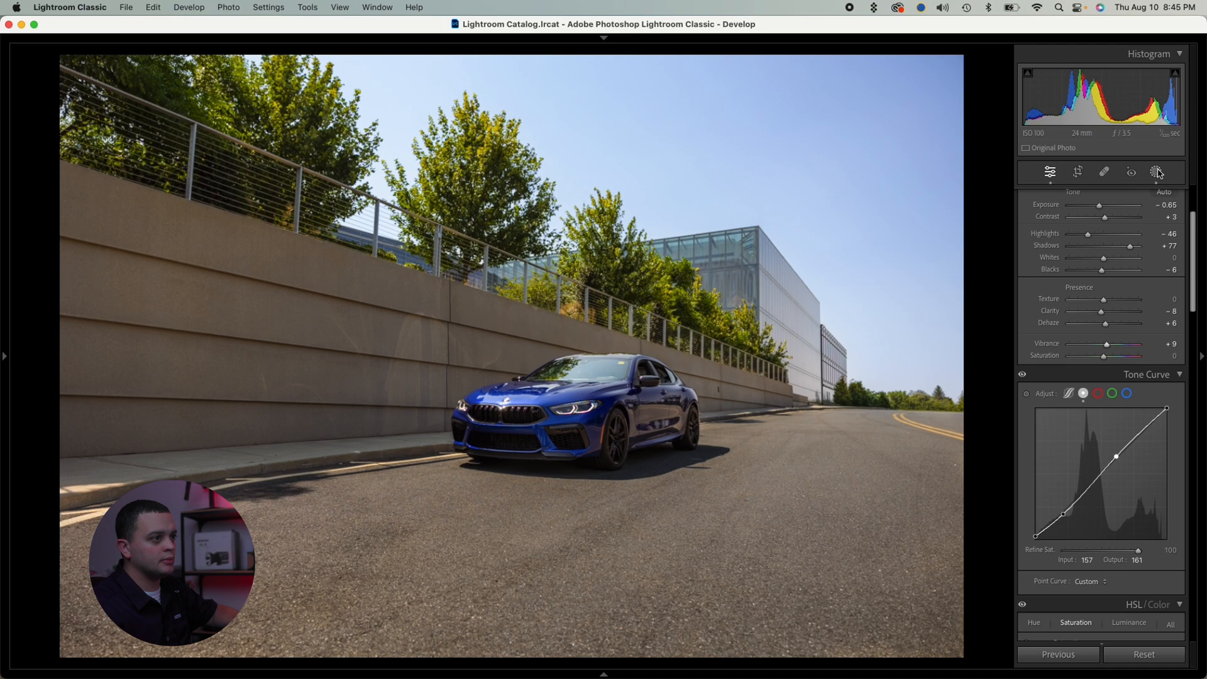
- Cool the sky further by setting the temperature of the sky mask, Mask 1, to -61
click(1157, 172)
click(932, 128)
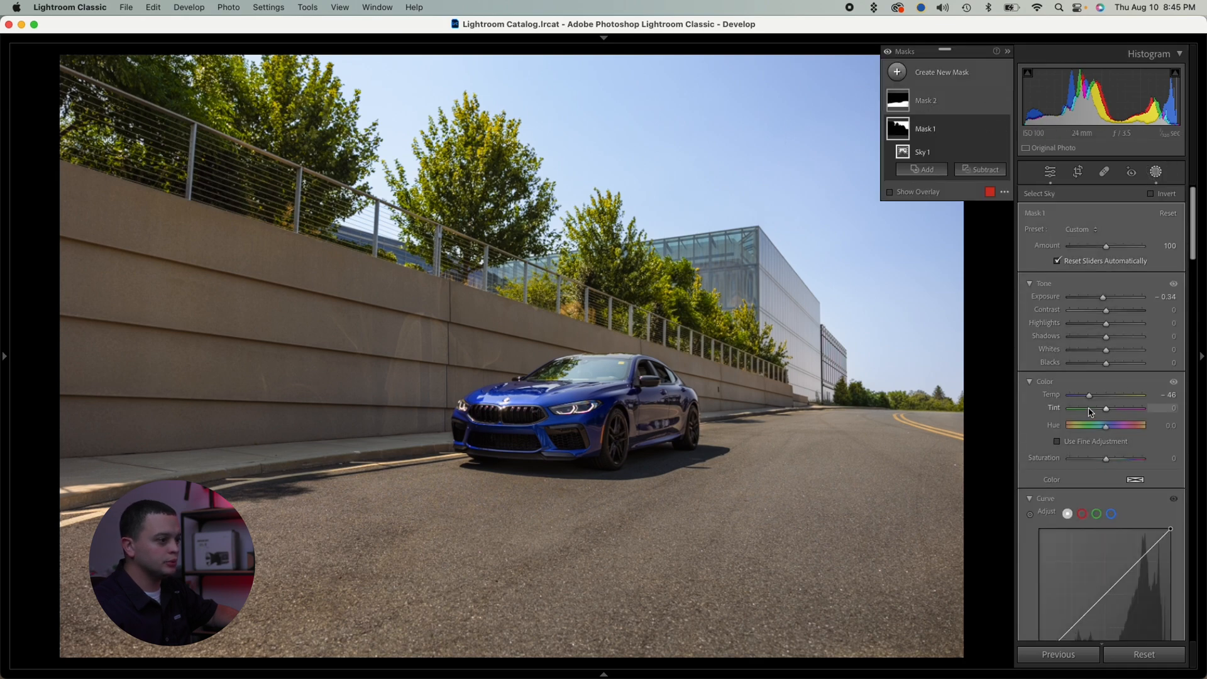
drag(1089, 396, 1081, 394)
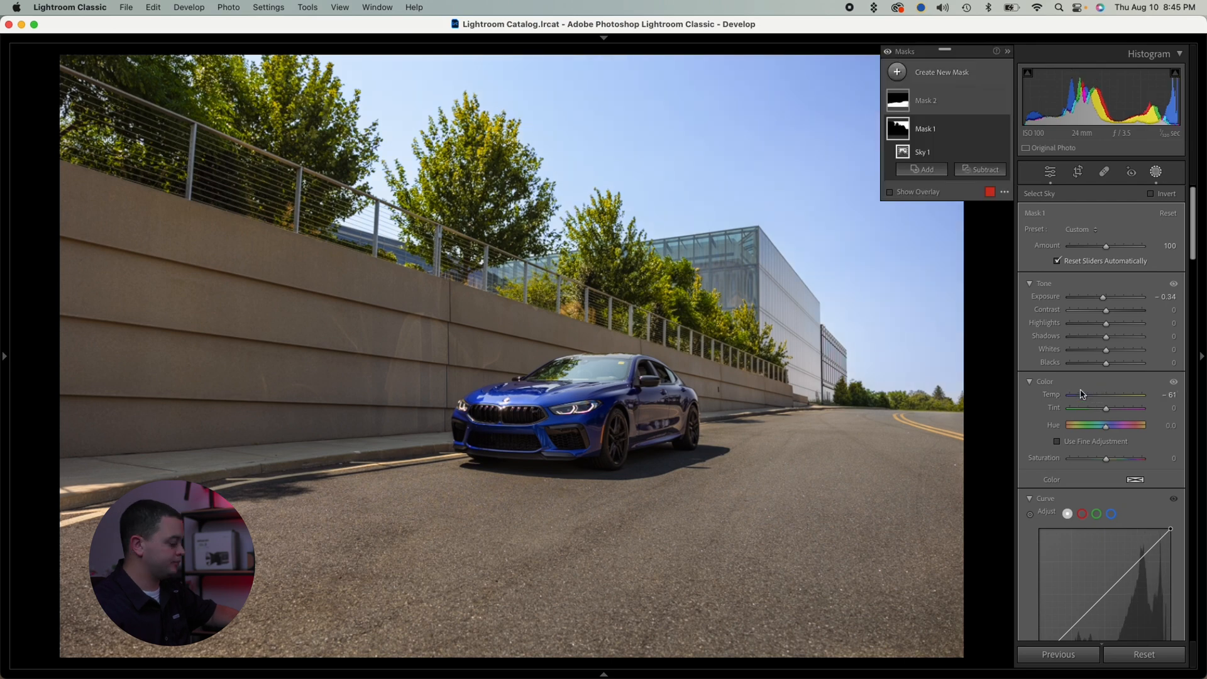
key(shift+w)
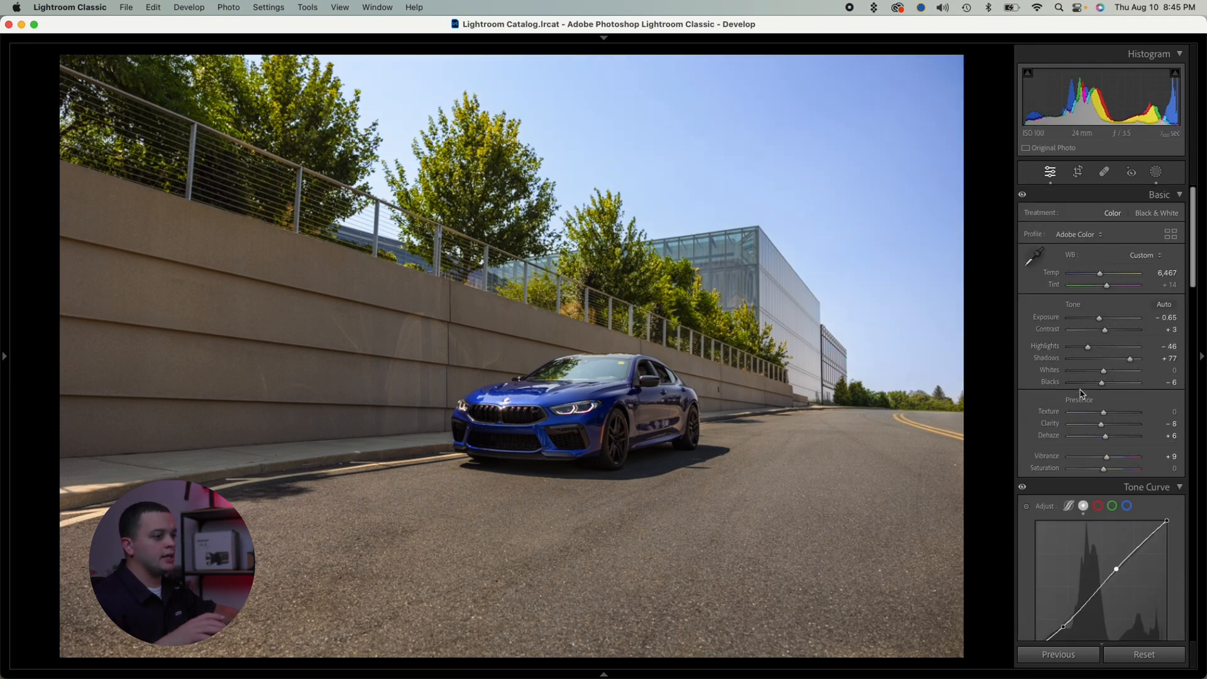
- Add a dark post-crop vignette in the Highlight Priority style with an amount of -18
scroll(1079, 393, down, 10)
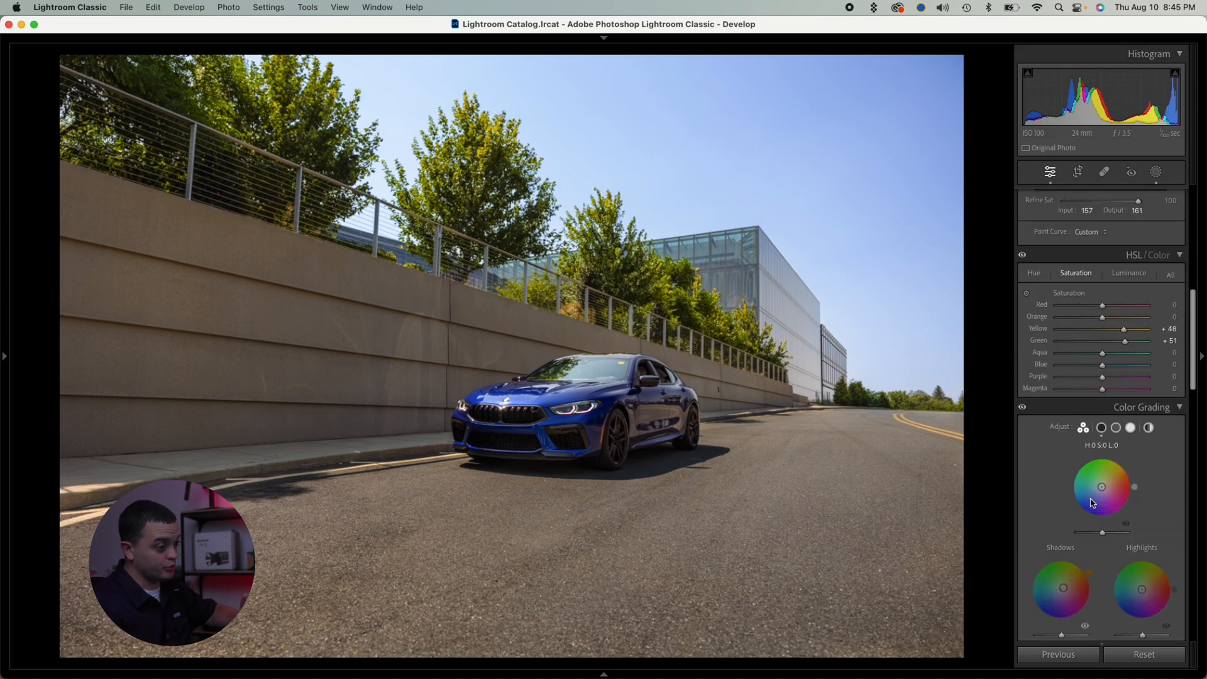
scroll(1093, 502, down, 10)
scroll(1092, 496, up, 3)
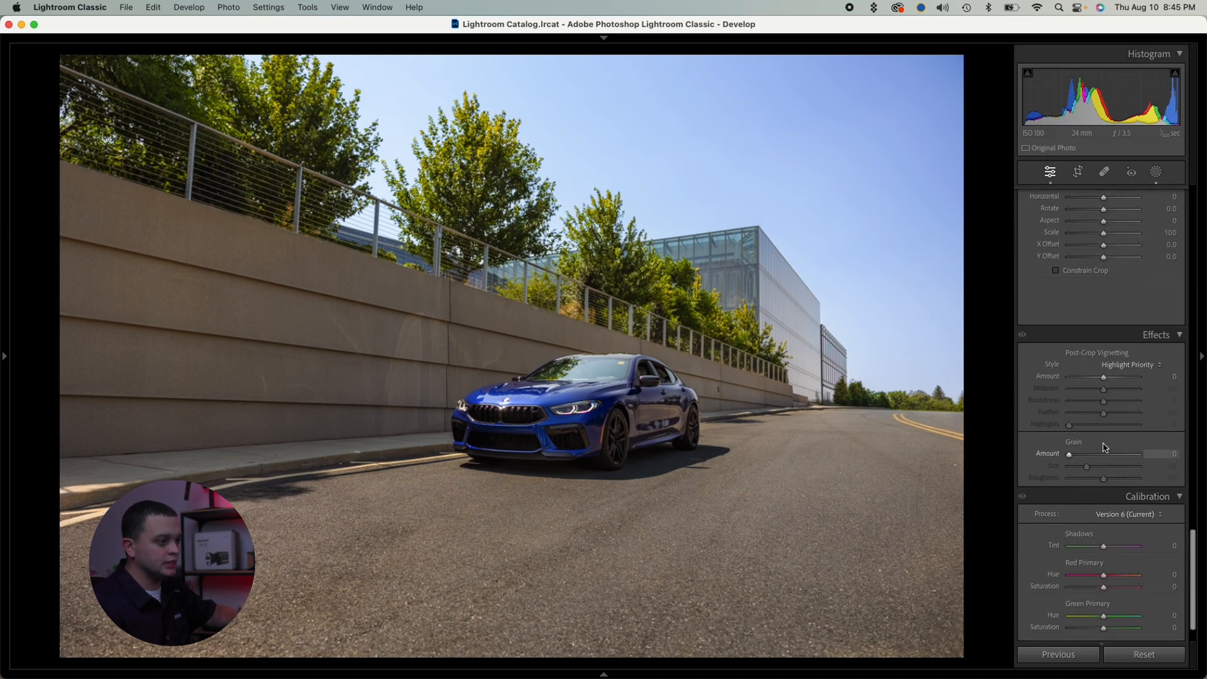
drag(1104, 381, 1096, 388)
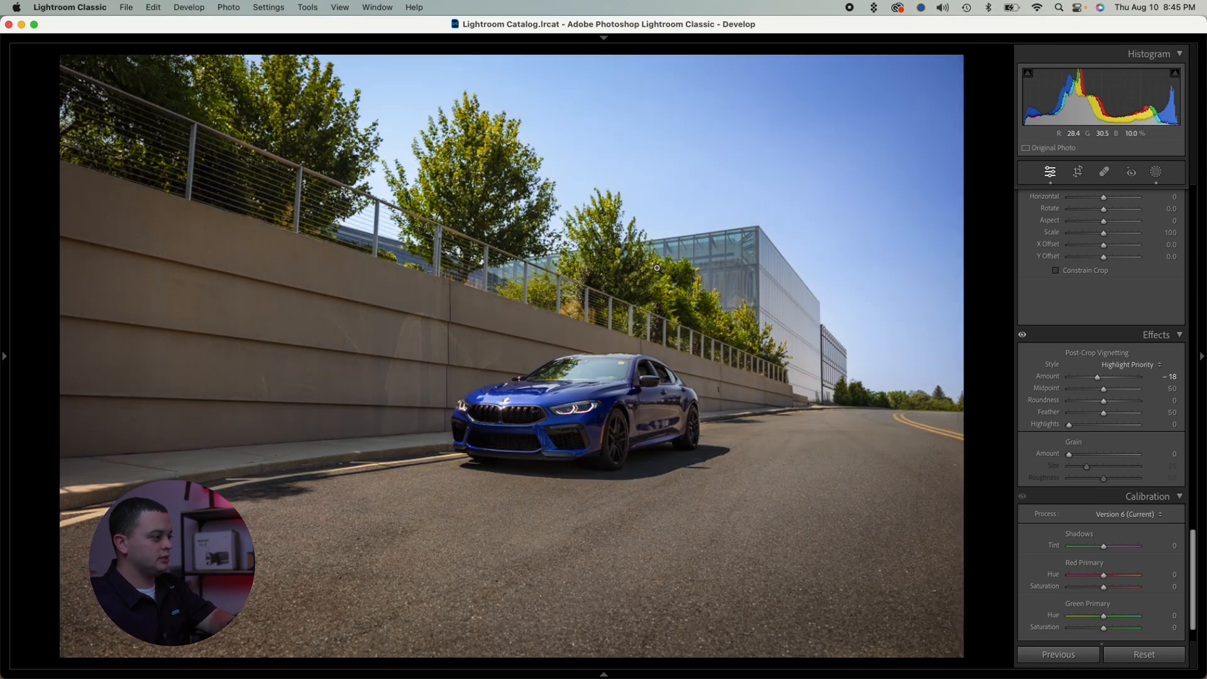
- Raise the photo's overall shadows to +87 in the basic tone adjustments
scroll(1122, 376, up, 5)
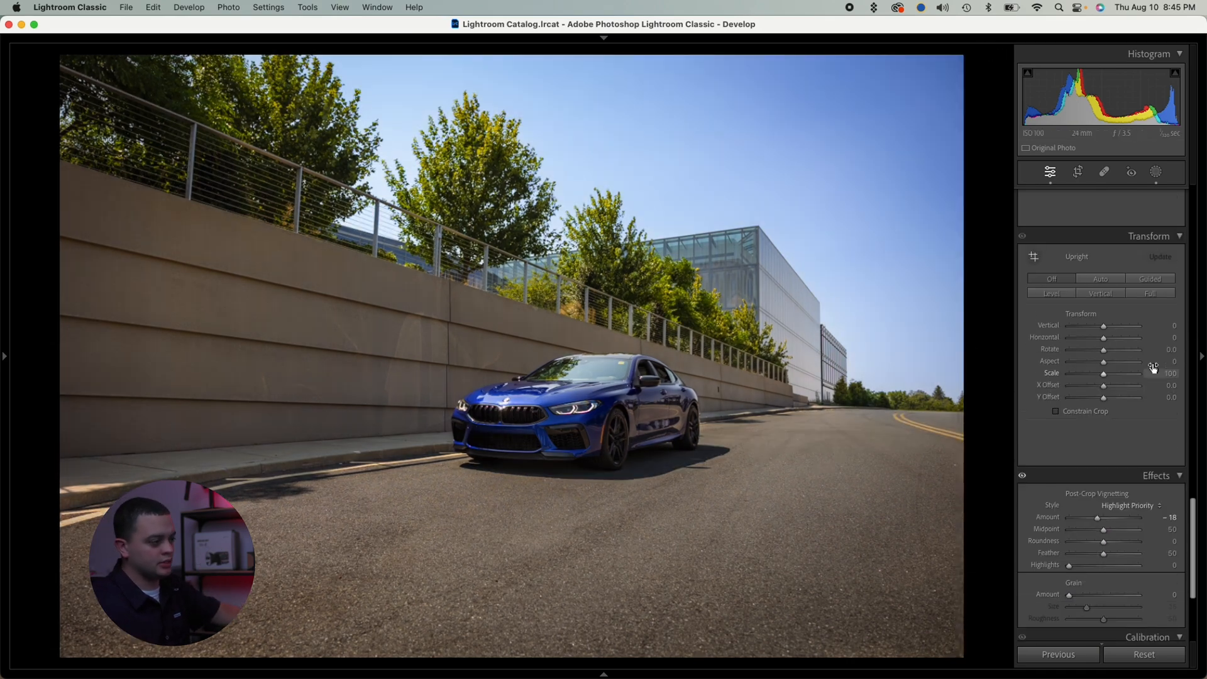
scroll(1121, 376, up, 8)
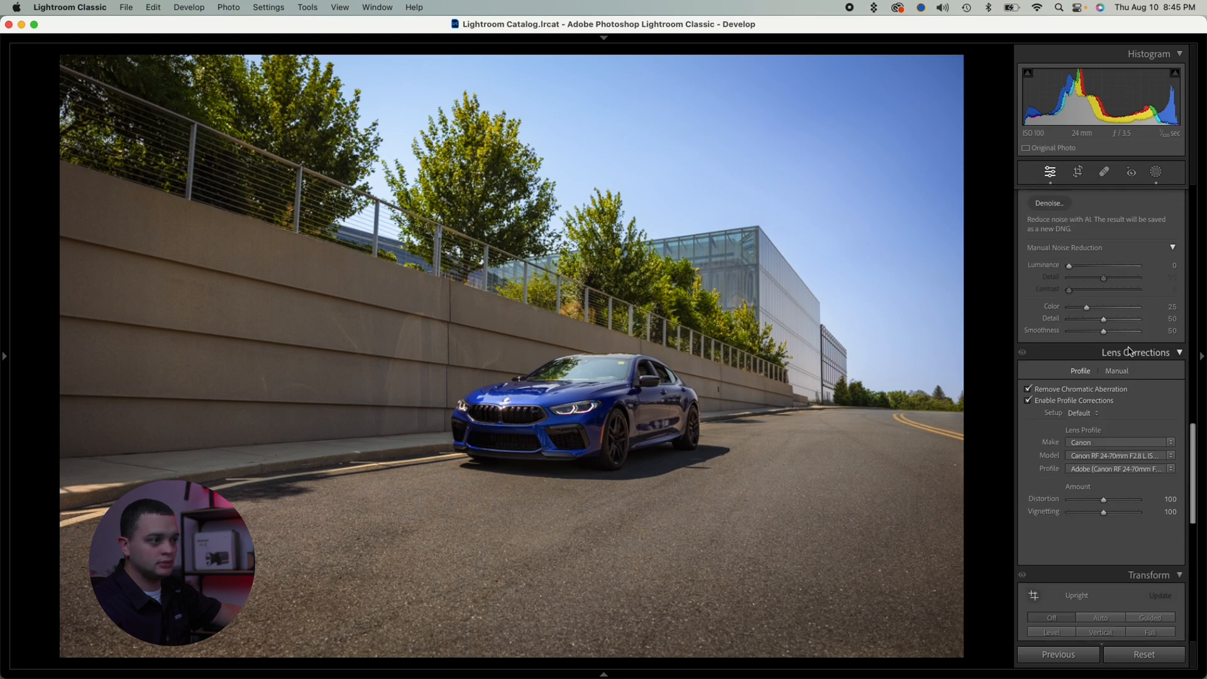
scroll(1092, 377, up, 12)
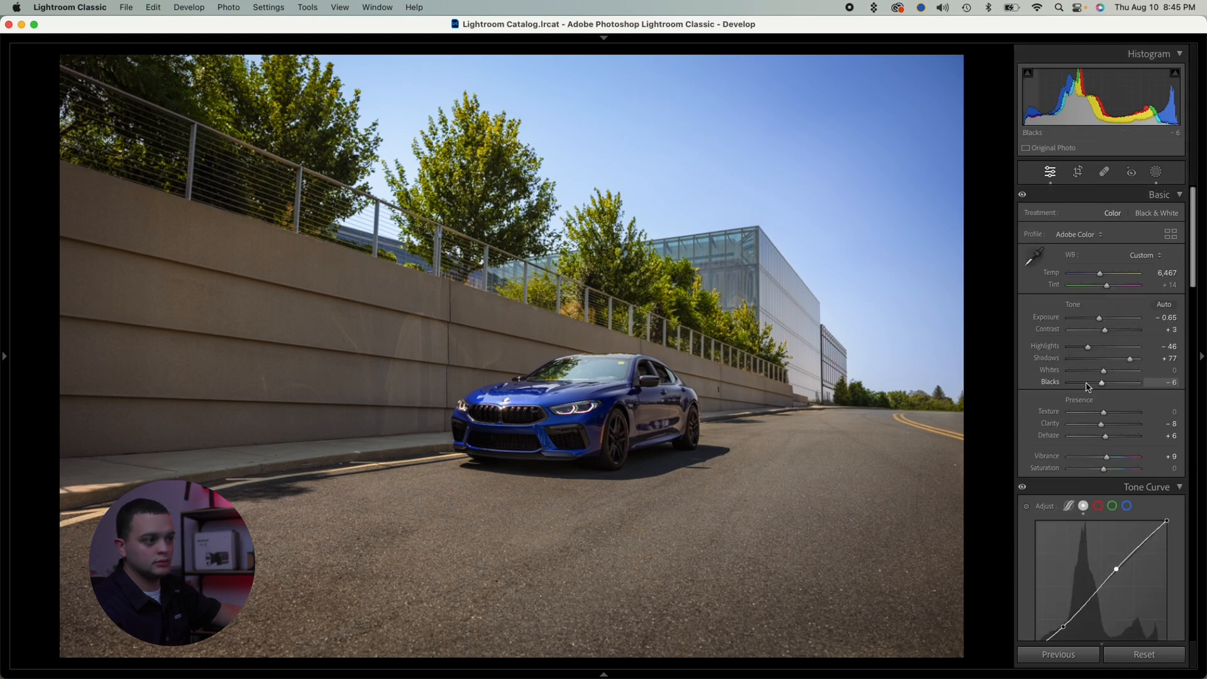
drag(1133, 362, 1137, 363)
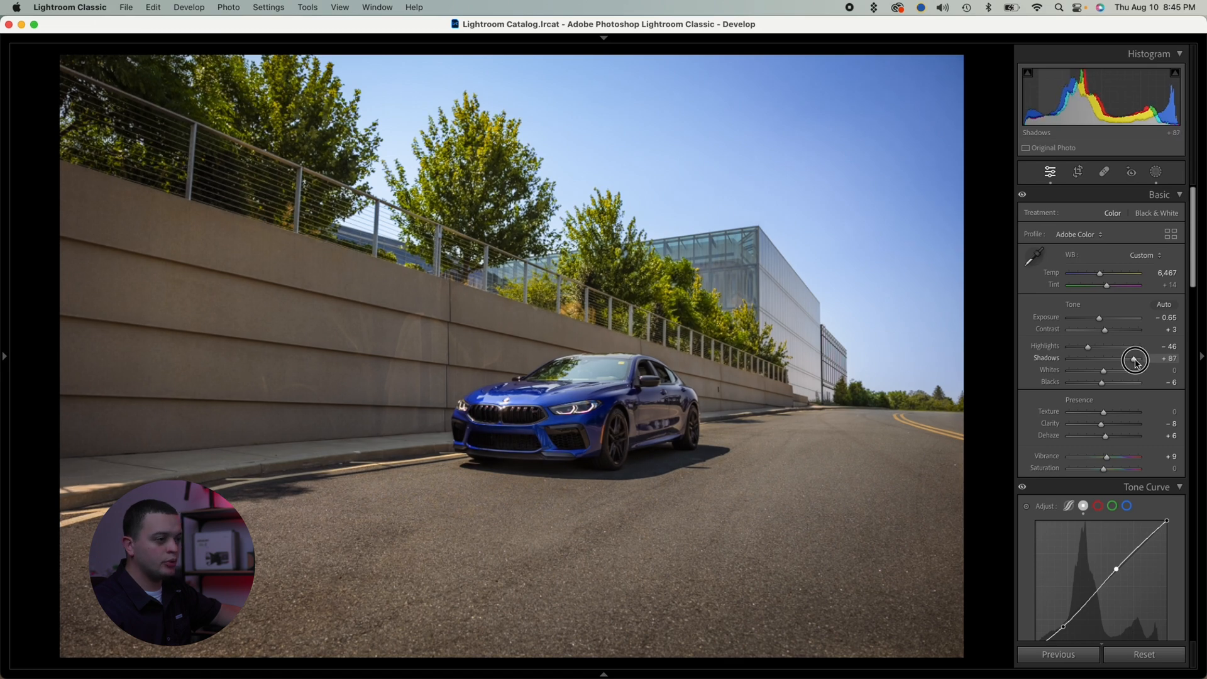
- Reset the Color Grading shadows wheel to remove the orange tint from the shadows
scroll(1078, 384, down, 8)
scroll(1075, 405, down, 5)
double_click(1063, 514)
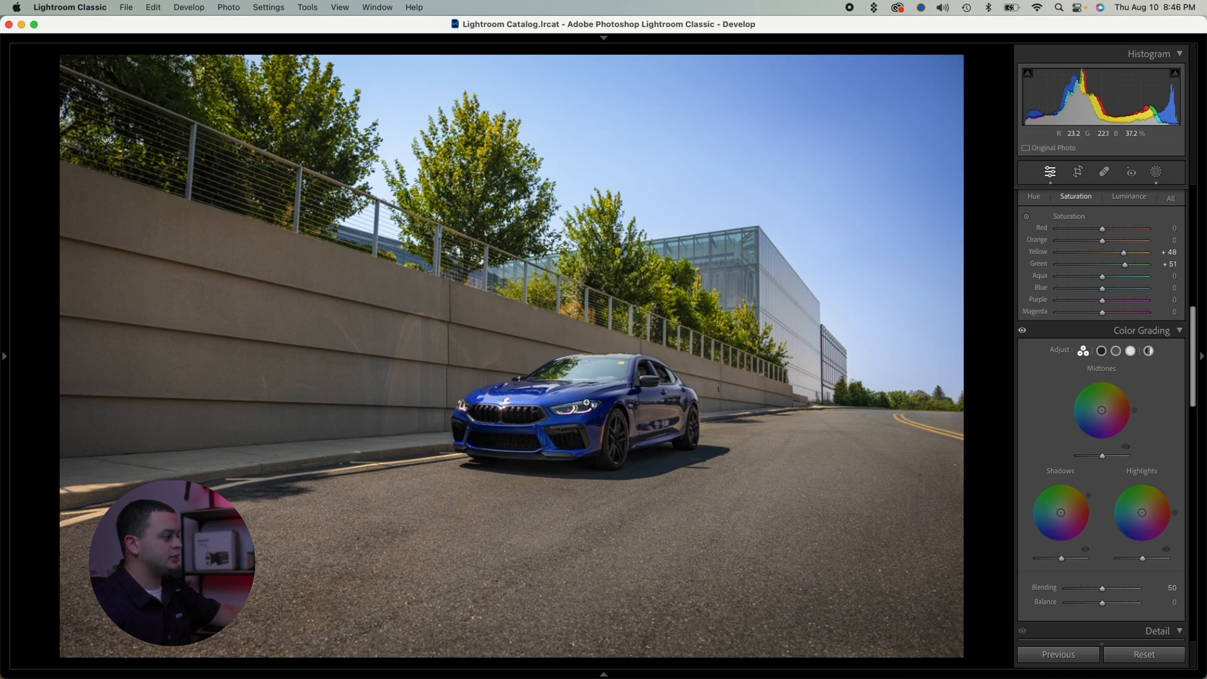
- Examine the car, wall, road and curb up close for distractions that need cleaning up
click(796, 429)
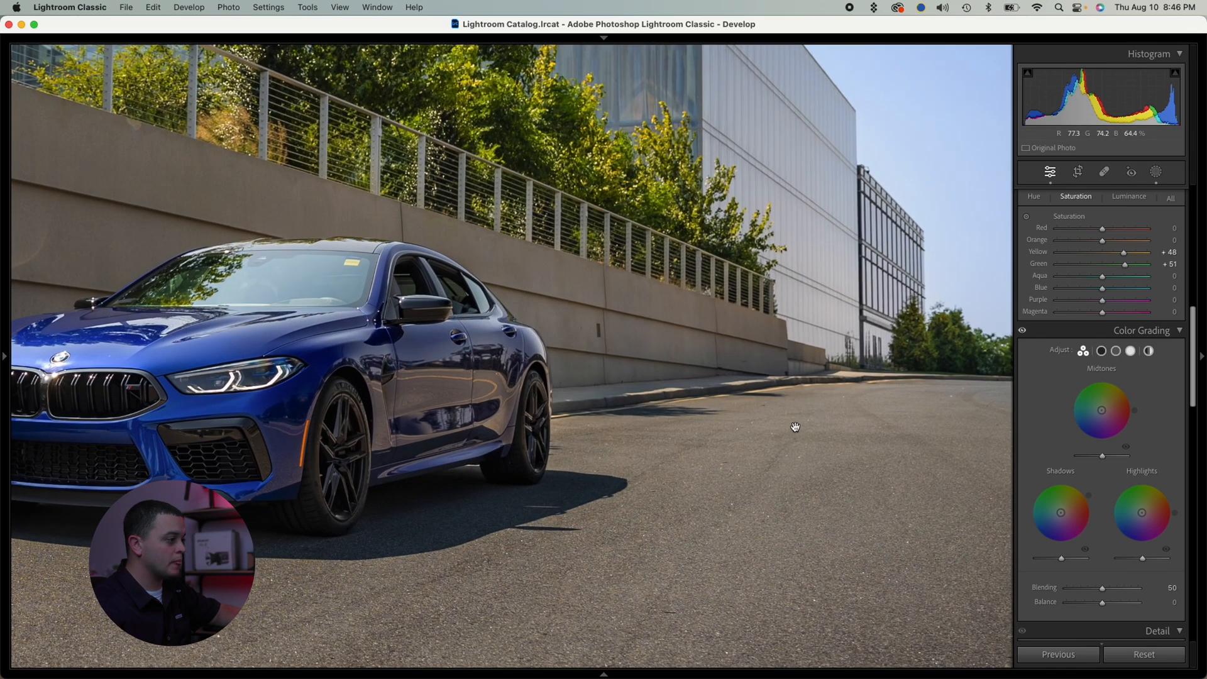
drag(795, 423, 345, 458)
drag(371, 375, 842, 673)
drag(351, 471, 939, 457)
drag(726, 354, 685, 229)
drag(182, 471, 529, 63)
click(721, 392)
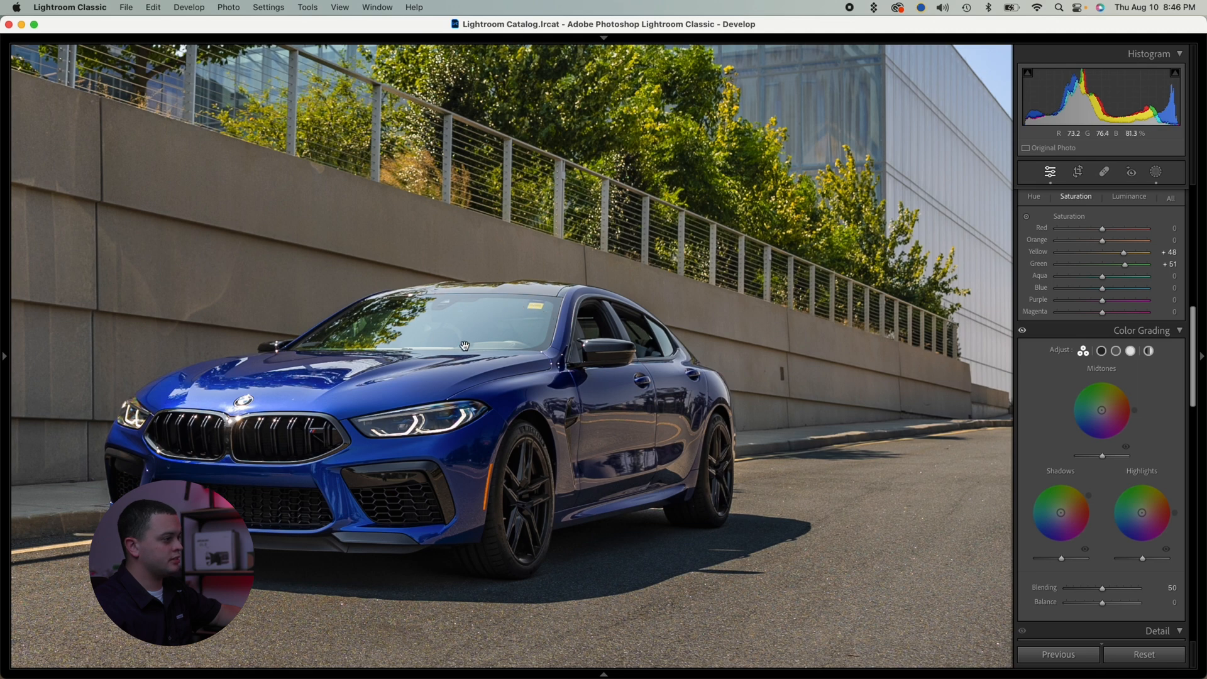
click(782, 374)
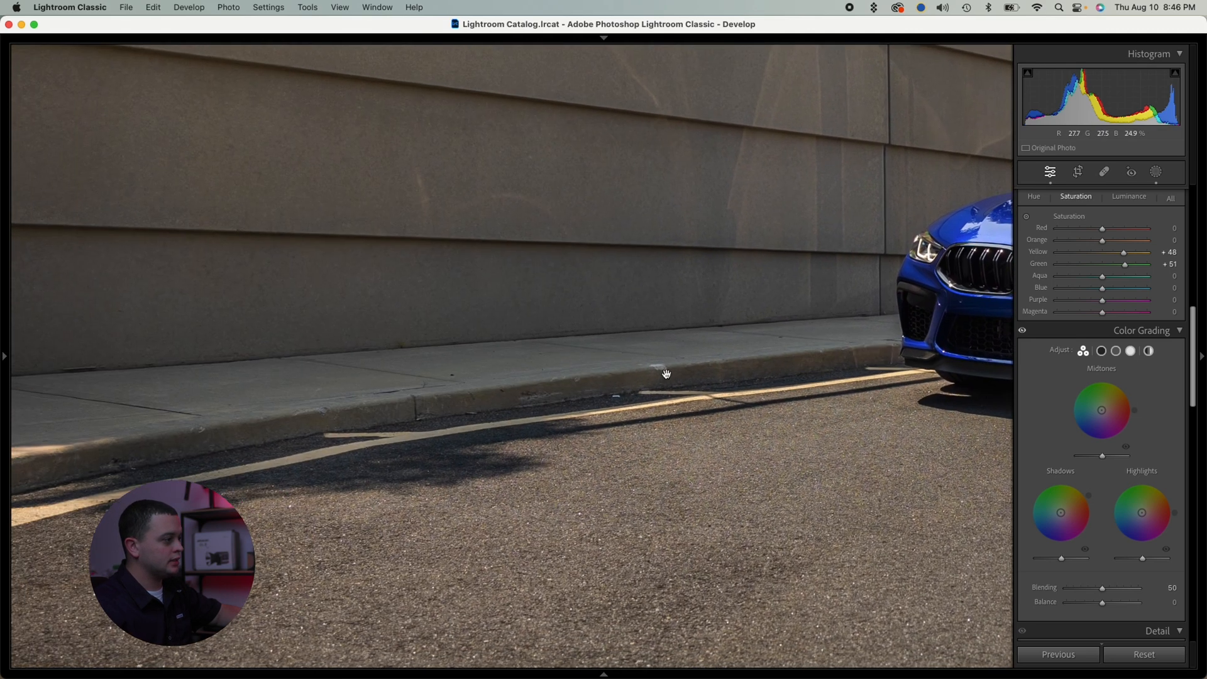
drag(498, 404, 786, 369)
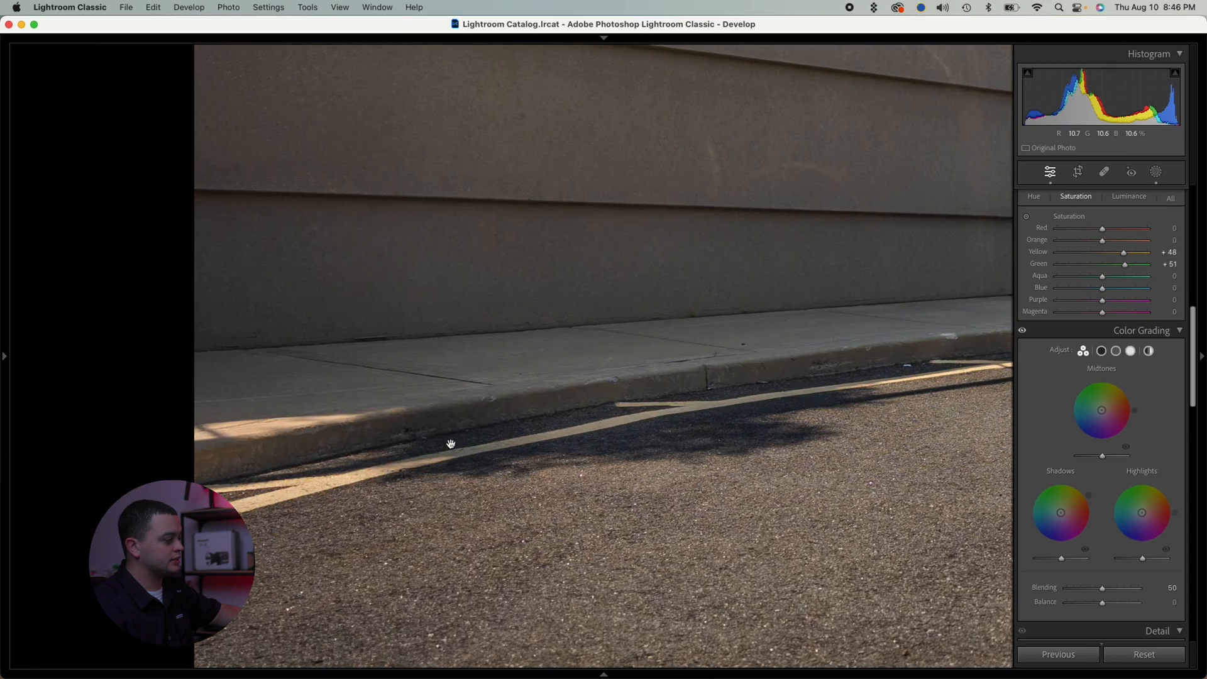
click(397, 443)
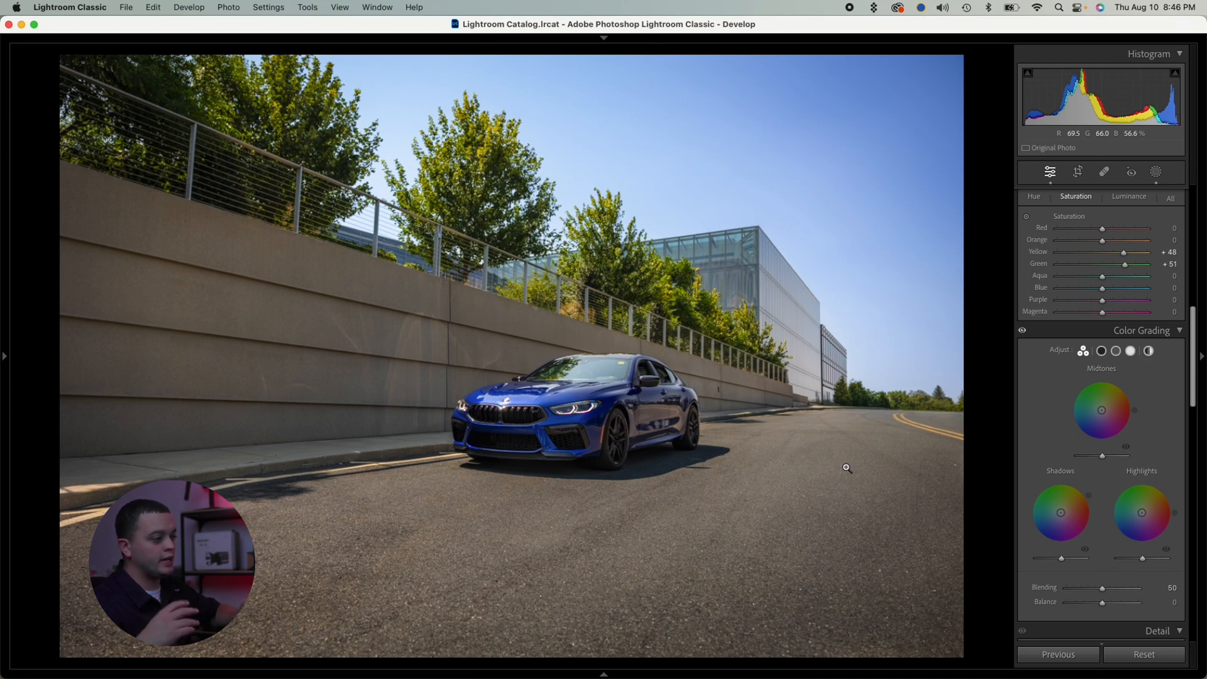
- Open the photo in Photoshop and remove the yellow windshield sticker with a lasso selection and Generative Fill without a prompt
key(super+e)
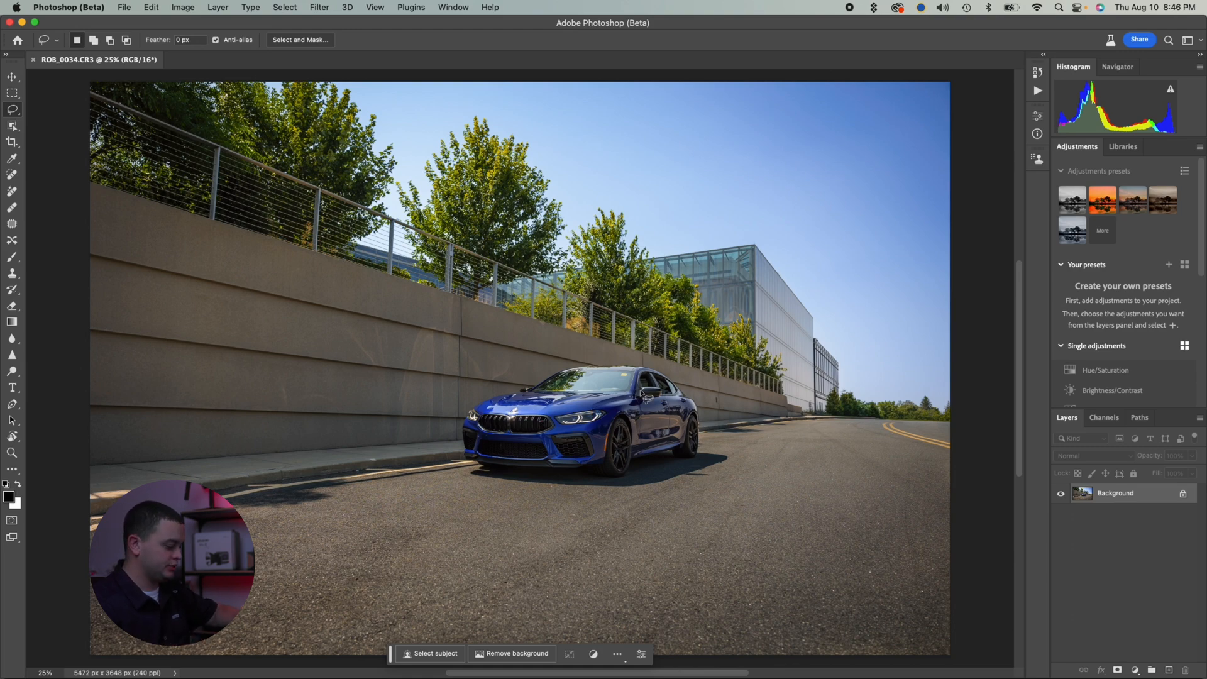
scroll(631, 392, up, 5)
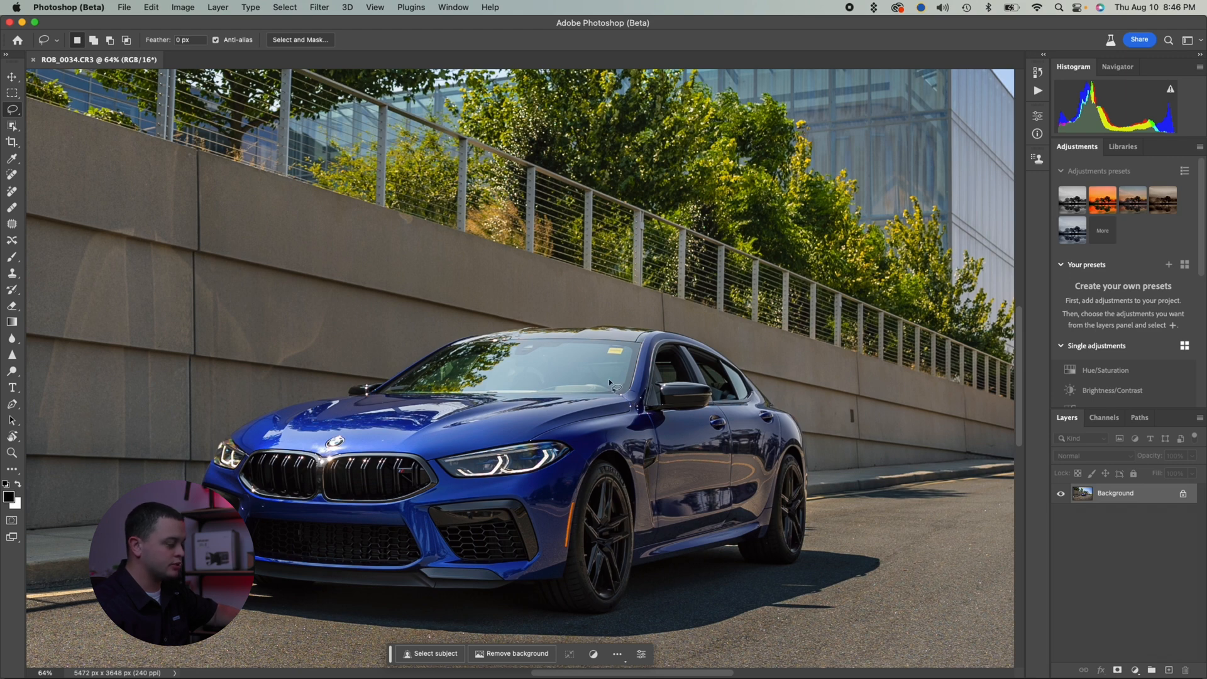
scroll(611, 366, up, 5)
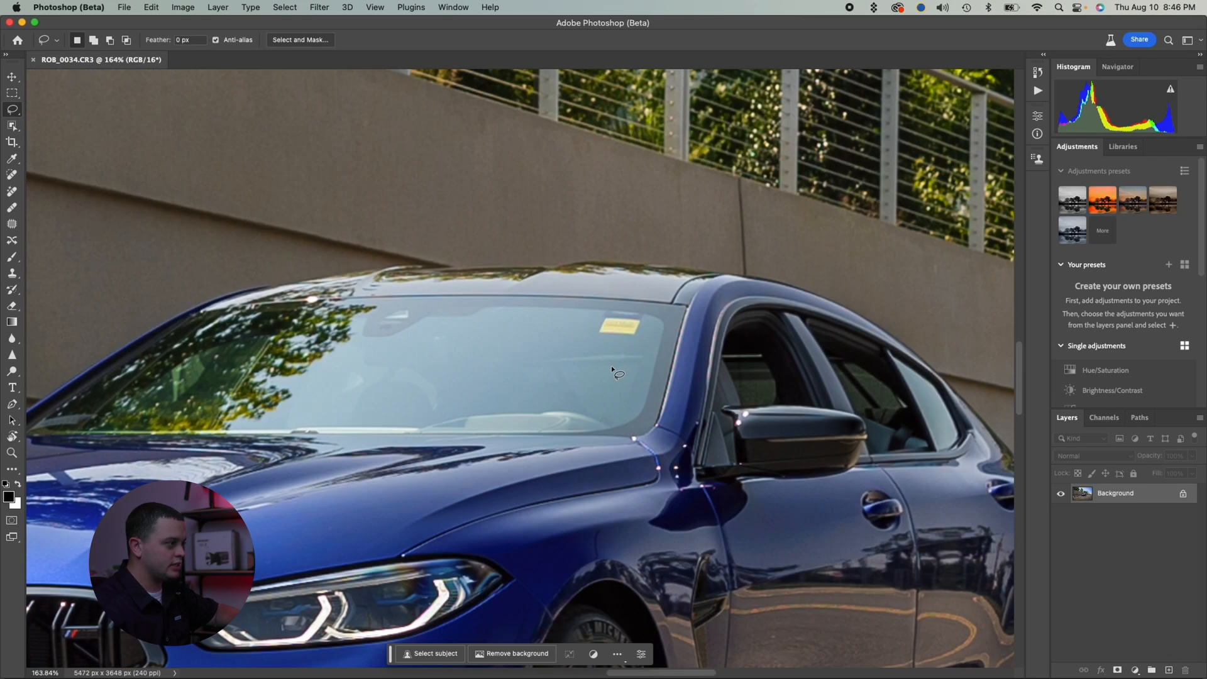
mouse_move(592, 342)
mouse_down()
mouse_move(647, 335)
mouse_move(645, 316)
mouse_move(603, 304)
mouse_move(593, 340)
mouse_up()
click(521, 357)
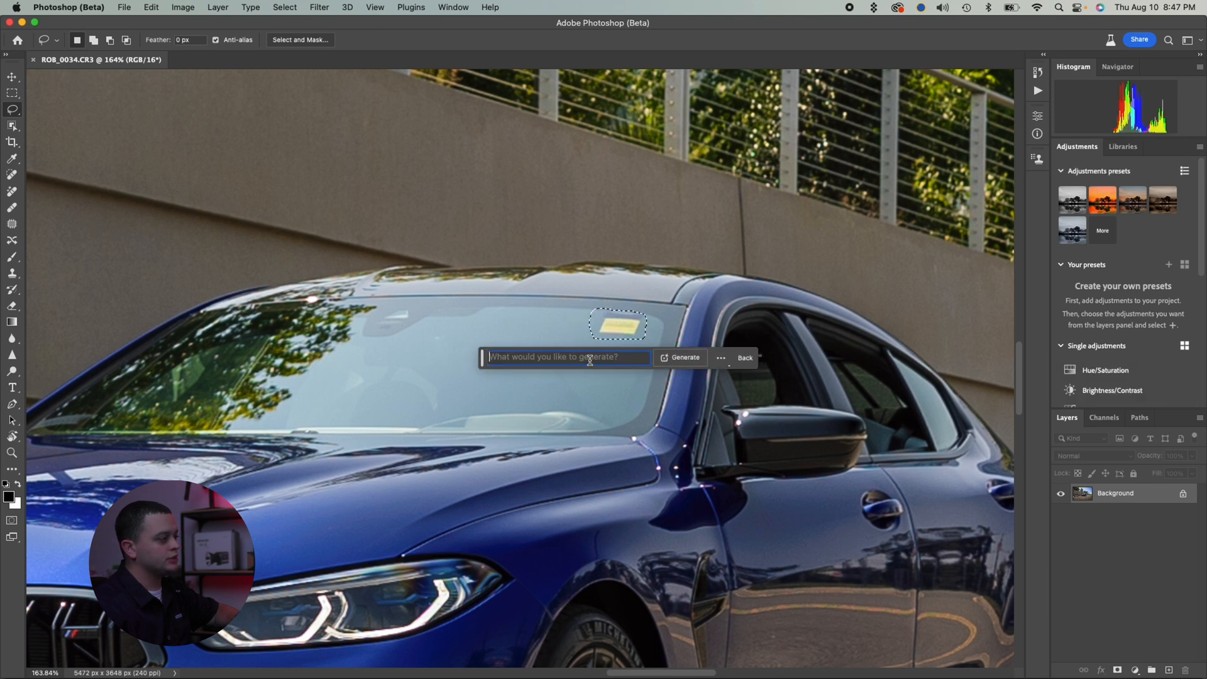
click(684, 361)
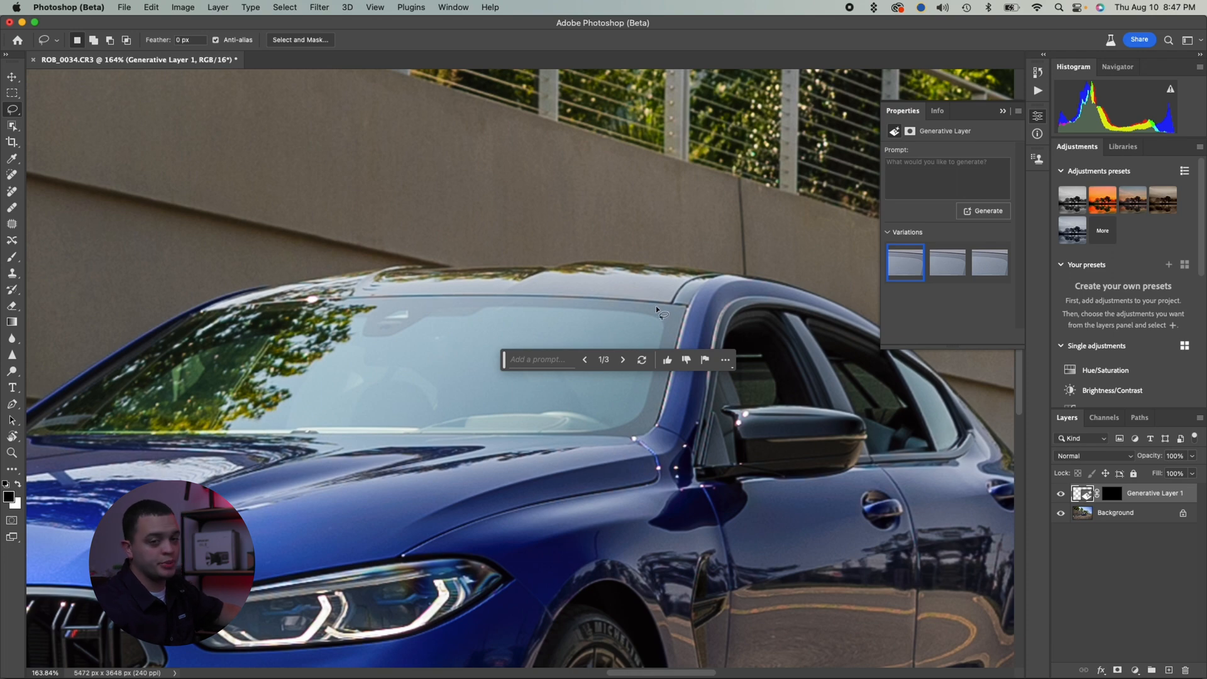
- Remove the dark fixture and the mark beside it on the wall behind the car using Generative Fill without a prompt
scroll(659, 313, down, 5)
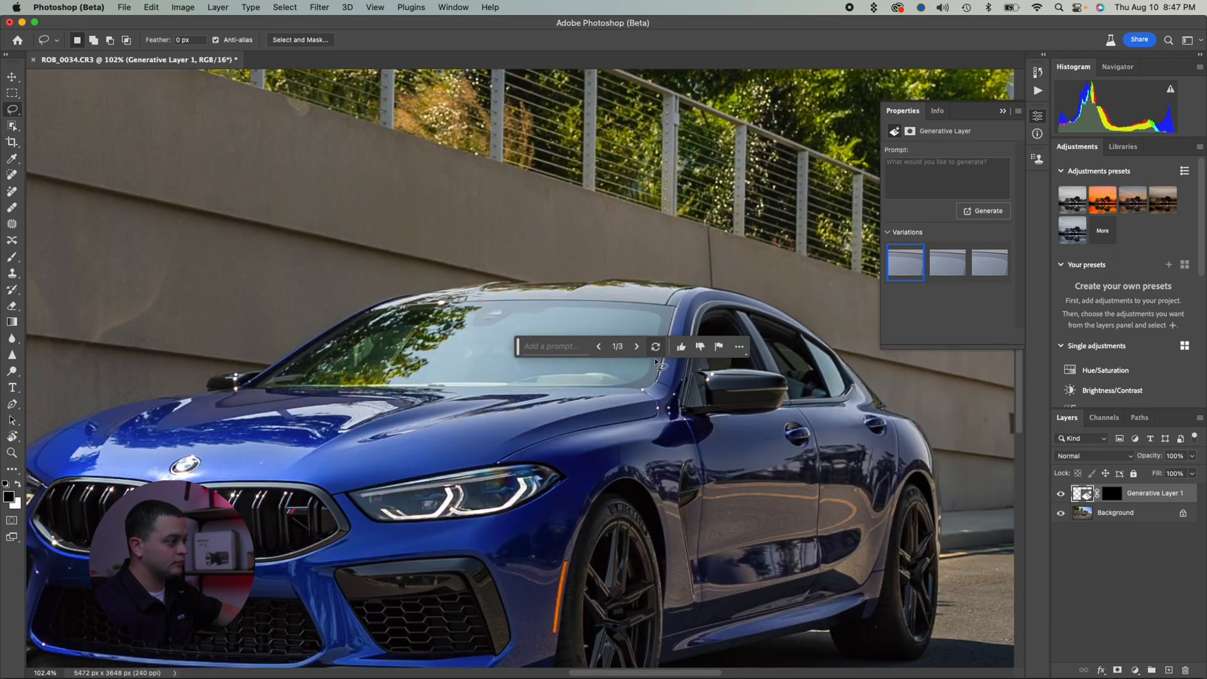
scroll(562, 413, left, 3)
scroll(507, 421, right, 7)
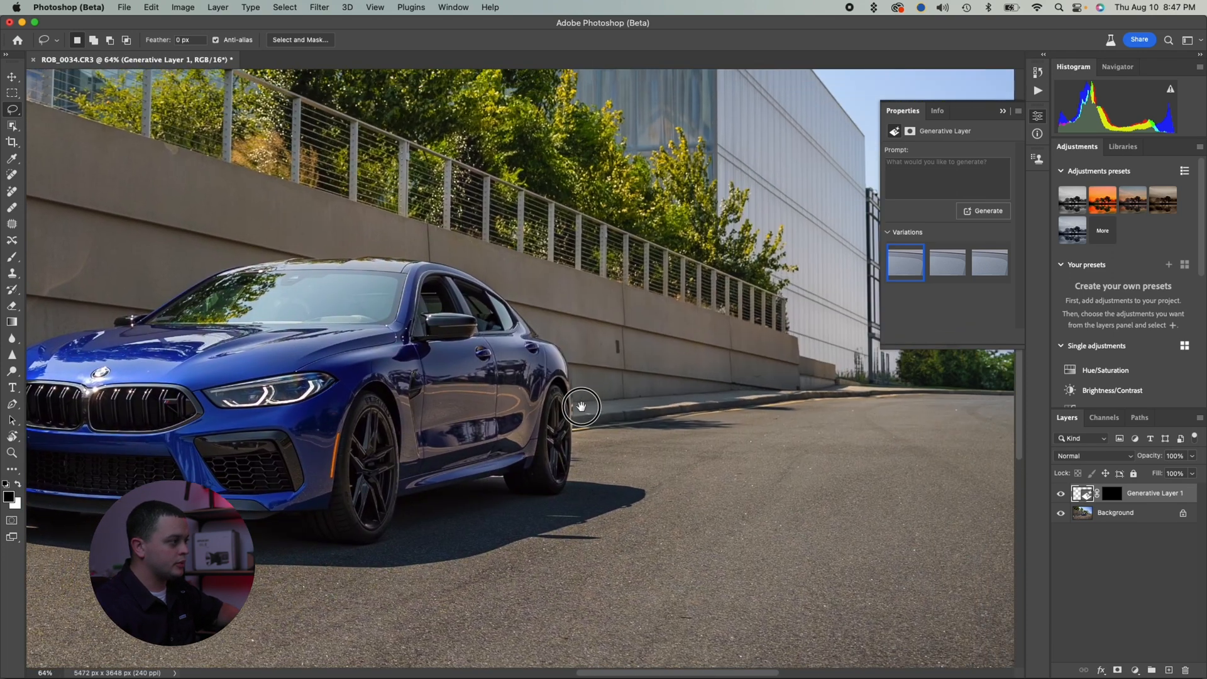
scroll(607, 366, up, 3)
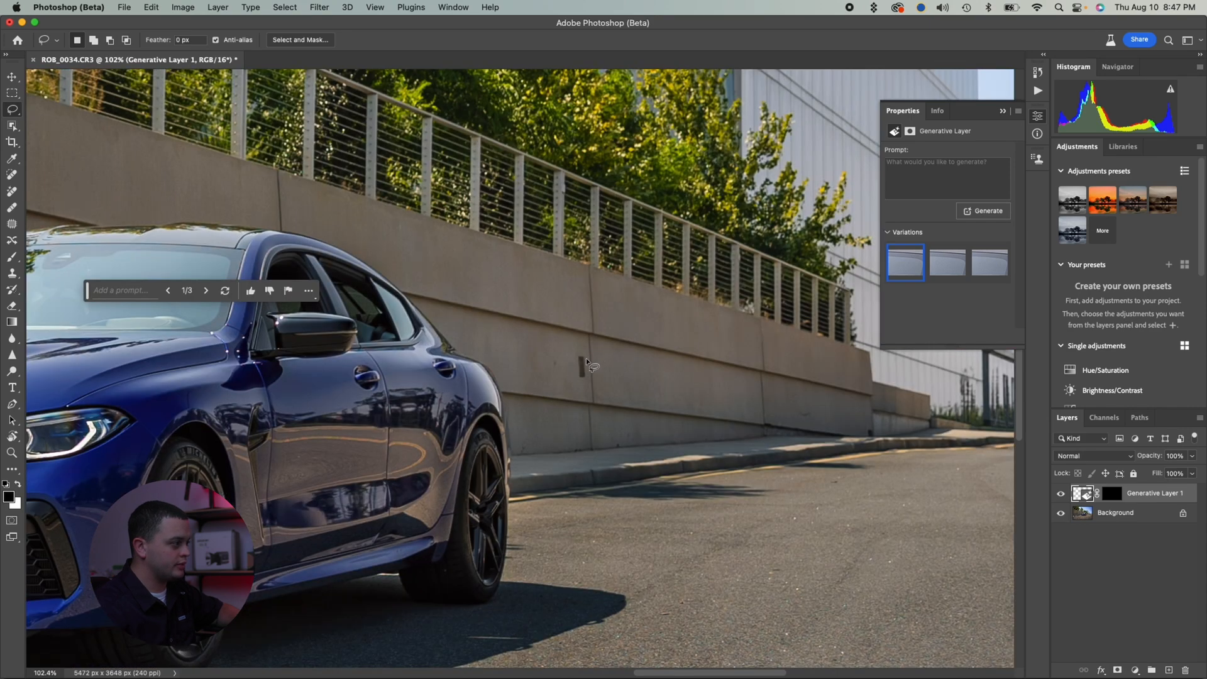
click(586, 360)
drag(578, 378, 581, 380)
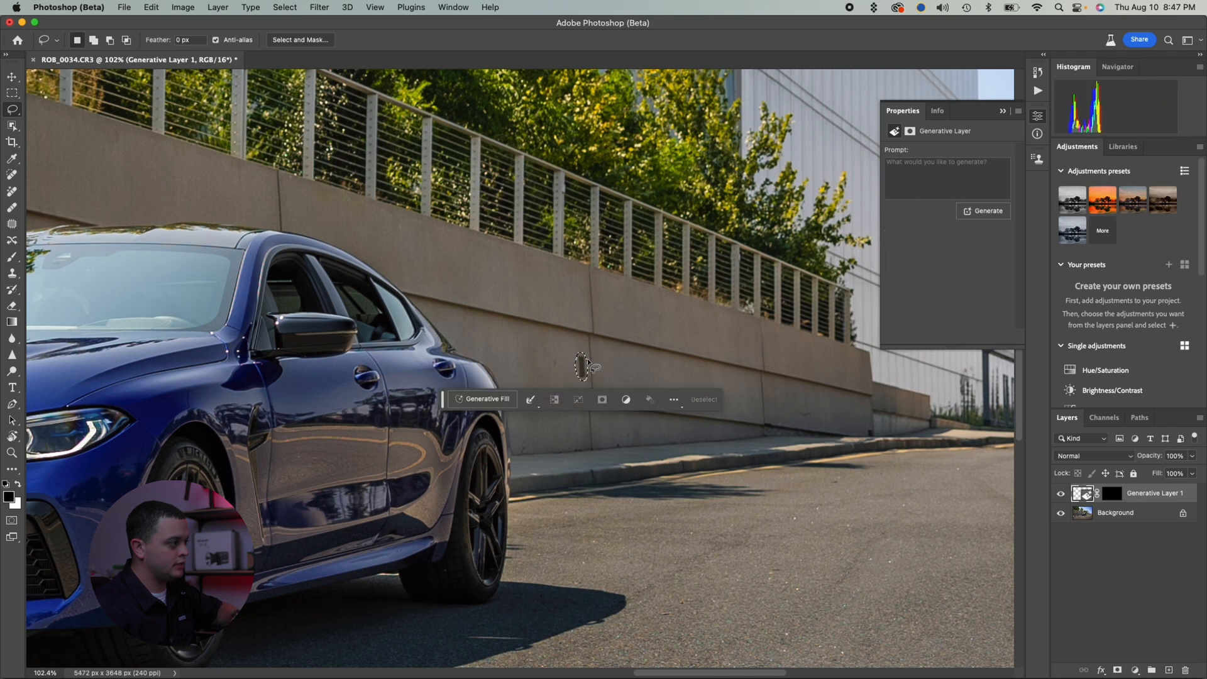
key(shift)
mouse_move(561, 365)
mouse_down()
mouse_move(547, 340)
mouse_move(541, 381)
mouse_move(557, 361)
mouse_up()
click(480, 398)
click(653, 406)
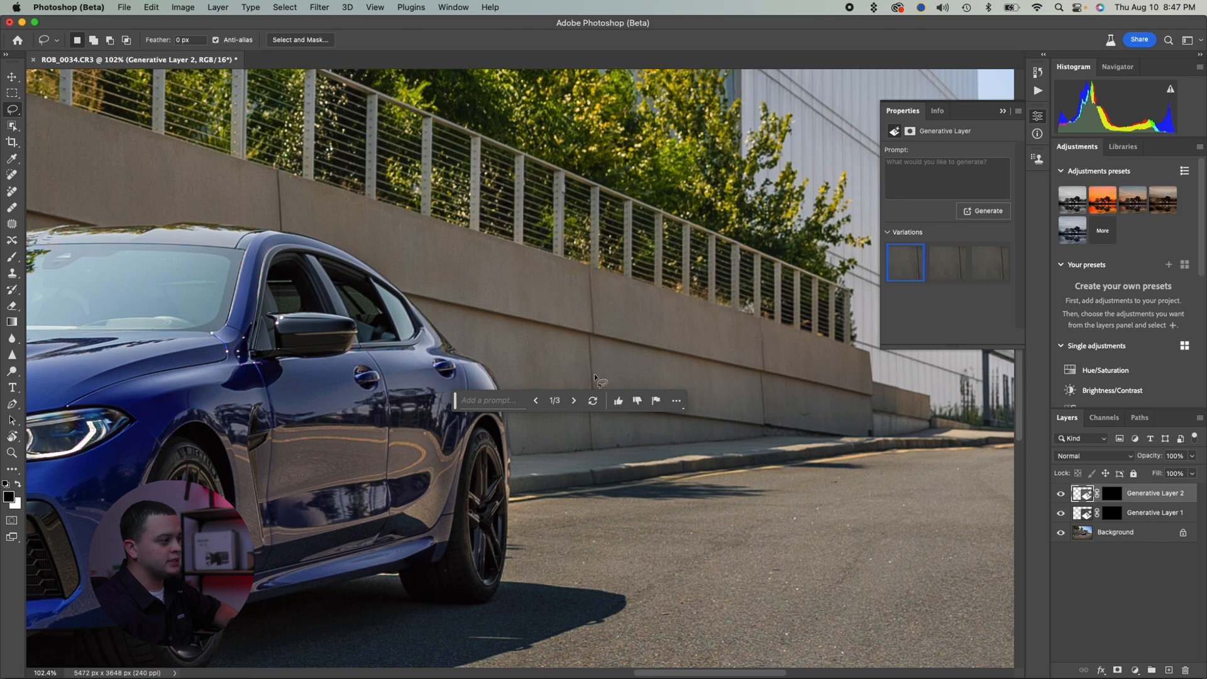
- Lasso the small spot low on the far end of the wall and remove it with Generative Fill
mouse_move(829, 404)
mouse_down()
mouse_move(555, 379)
mouse_move(507, 391)
mouse_up()
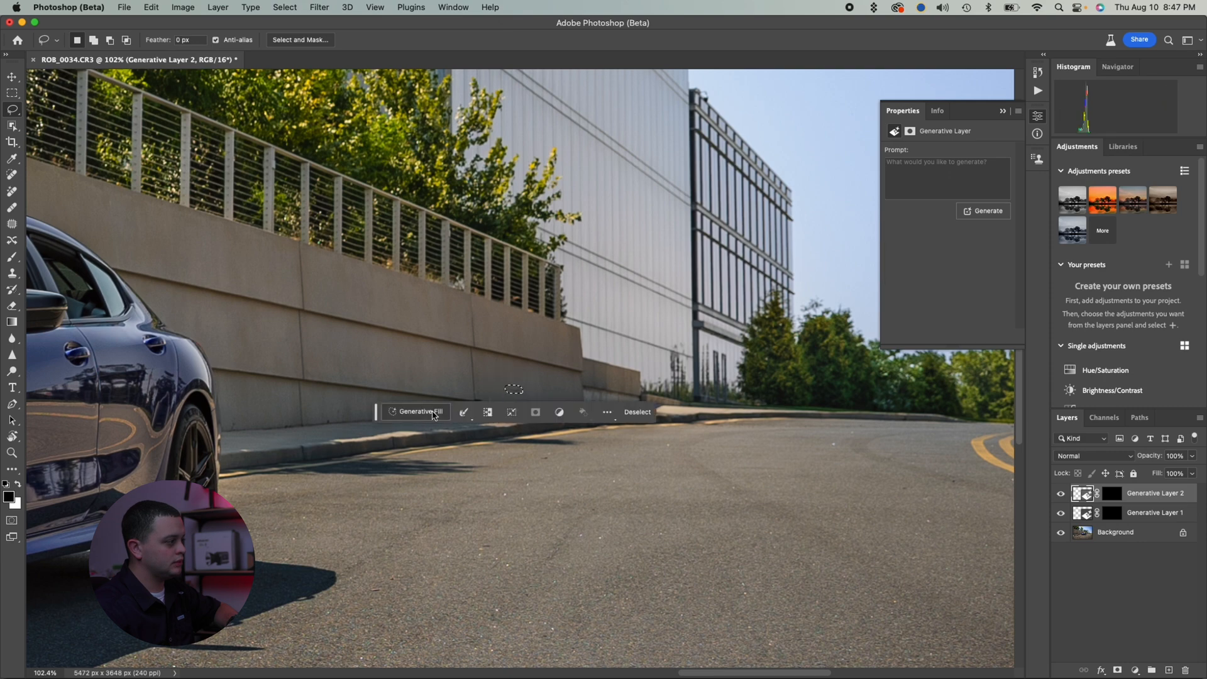
click(567, 412)
- Lasso the light spot on the curb in front of the car and remove it with Generative Fill without a prompt
scroll(684, 427, left, 15)
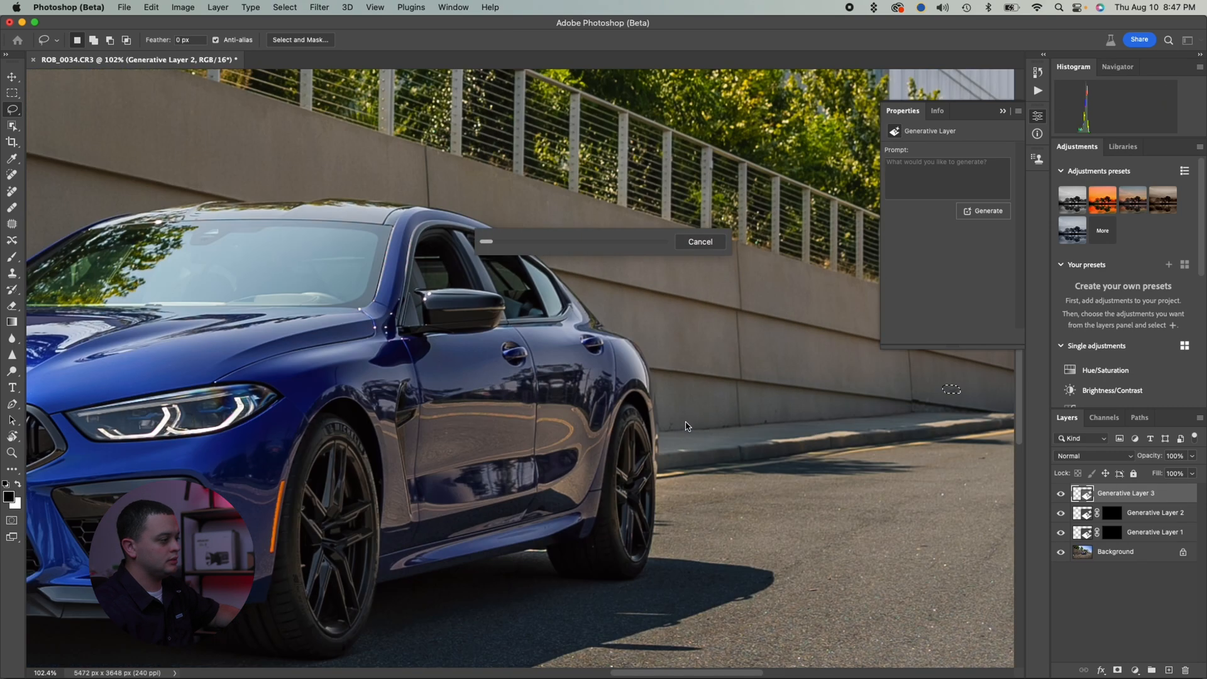
scroll(647, 425, left, 10)
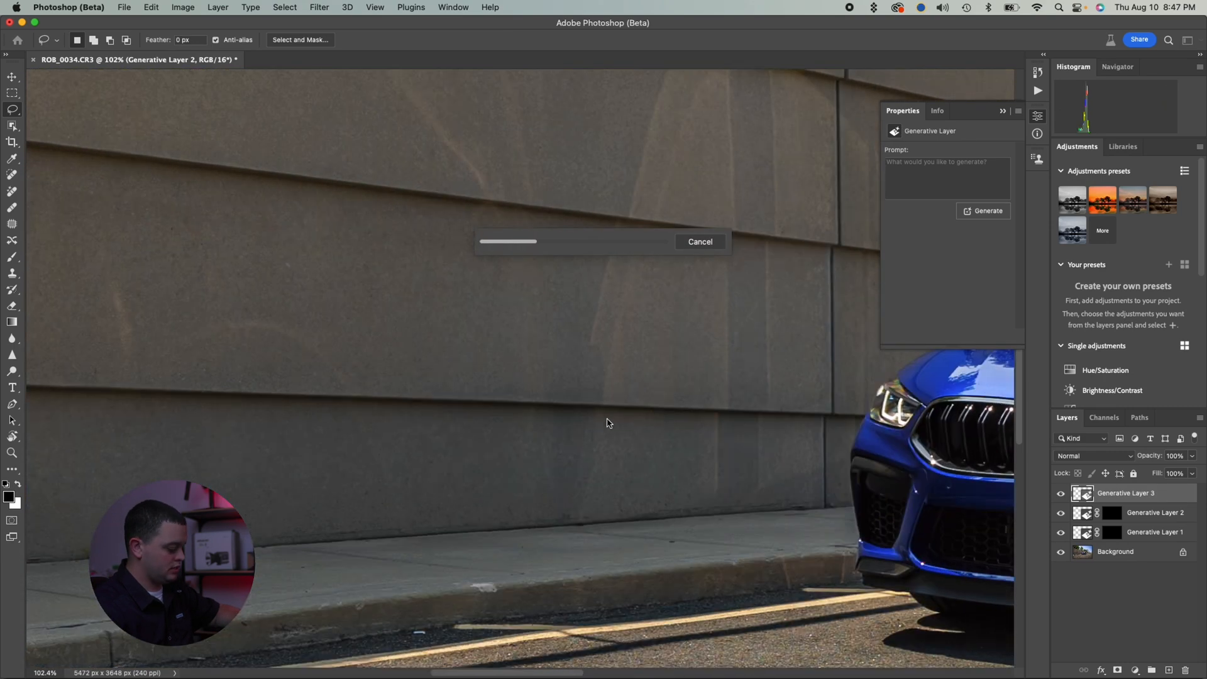
scroll(552, 410, down, 5)
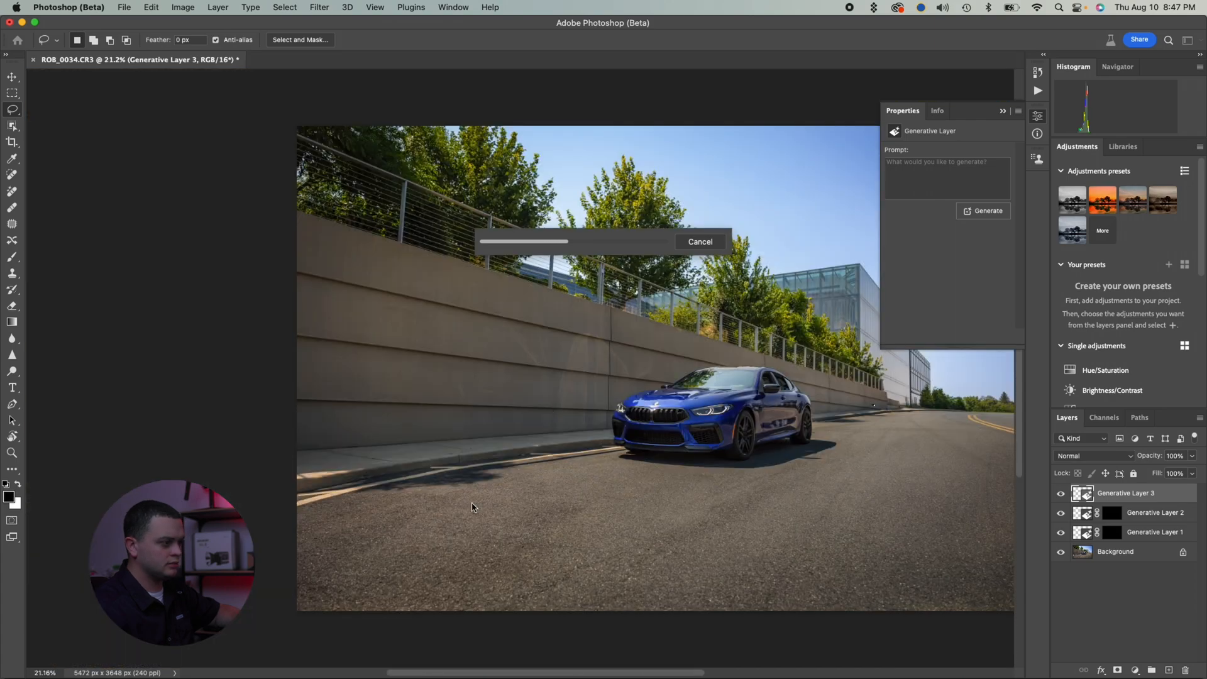
scroll(478, 500, up, 3)
scroll(551, 423, up, 3)
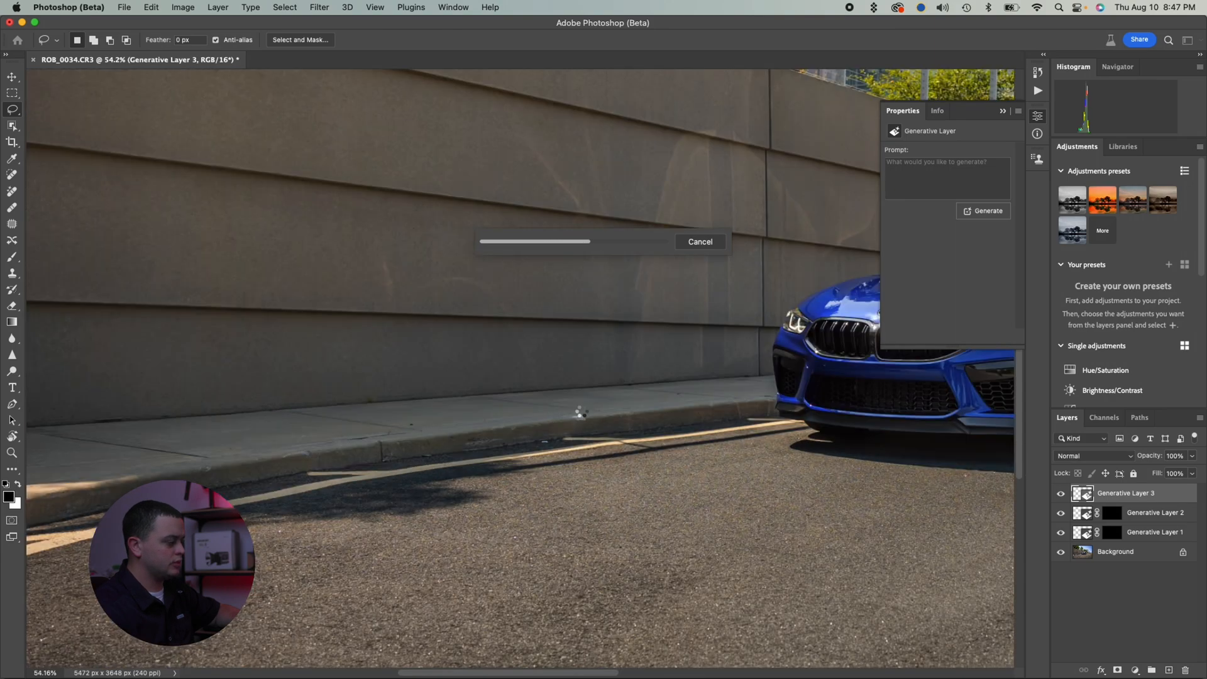
click(580, 414)
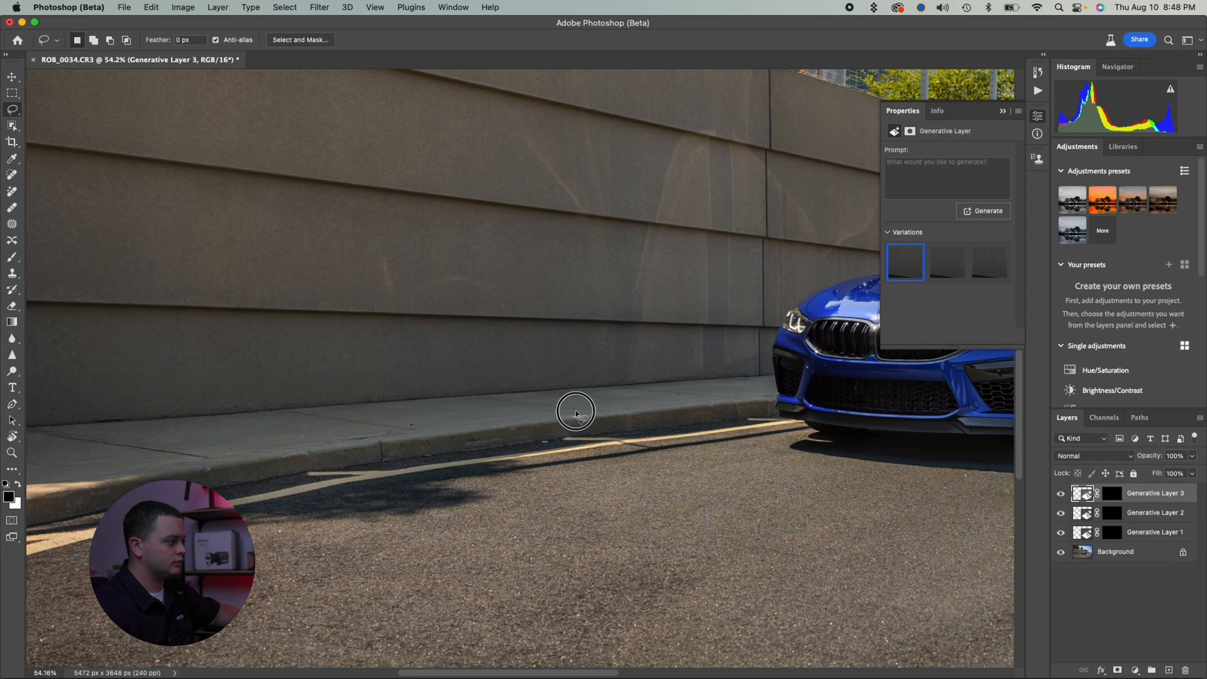
mouse_move(586, 426)
mouse_down()
mouse_move(574, 412)
mouse_move(578, 423)
mouse_up()
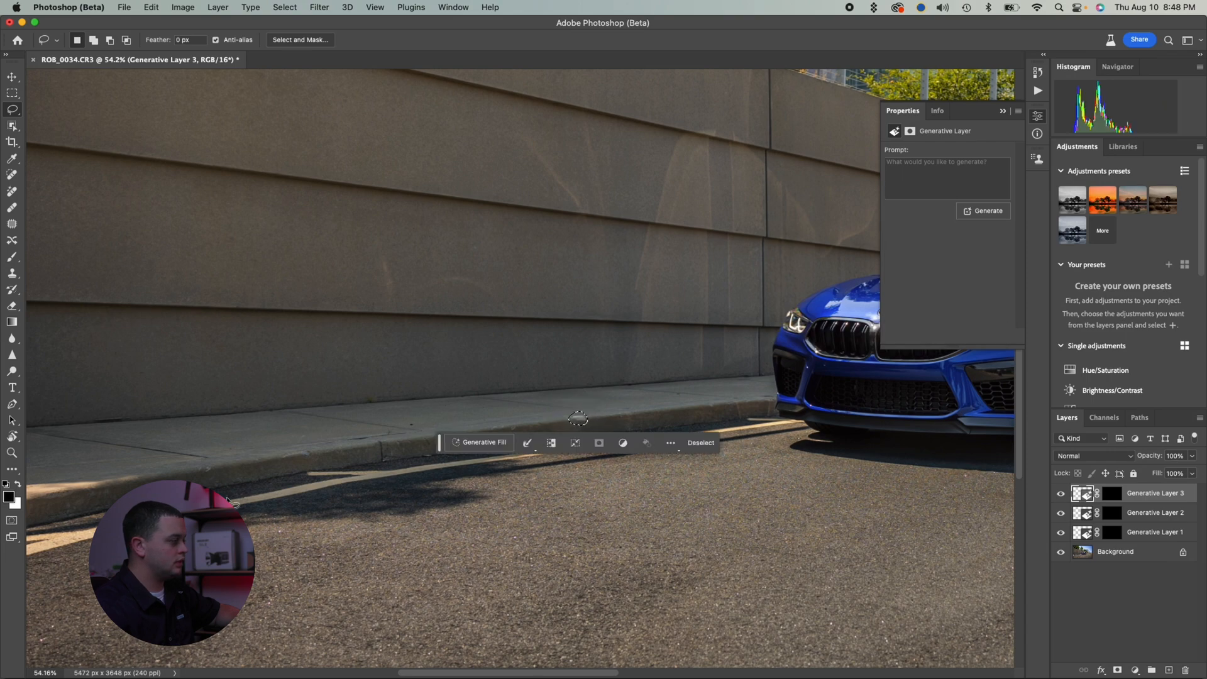
click(450, 447)
click(654, 445)
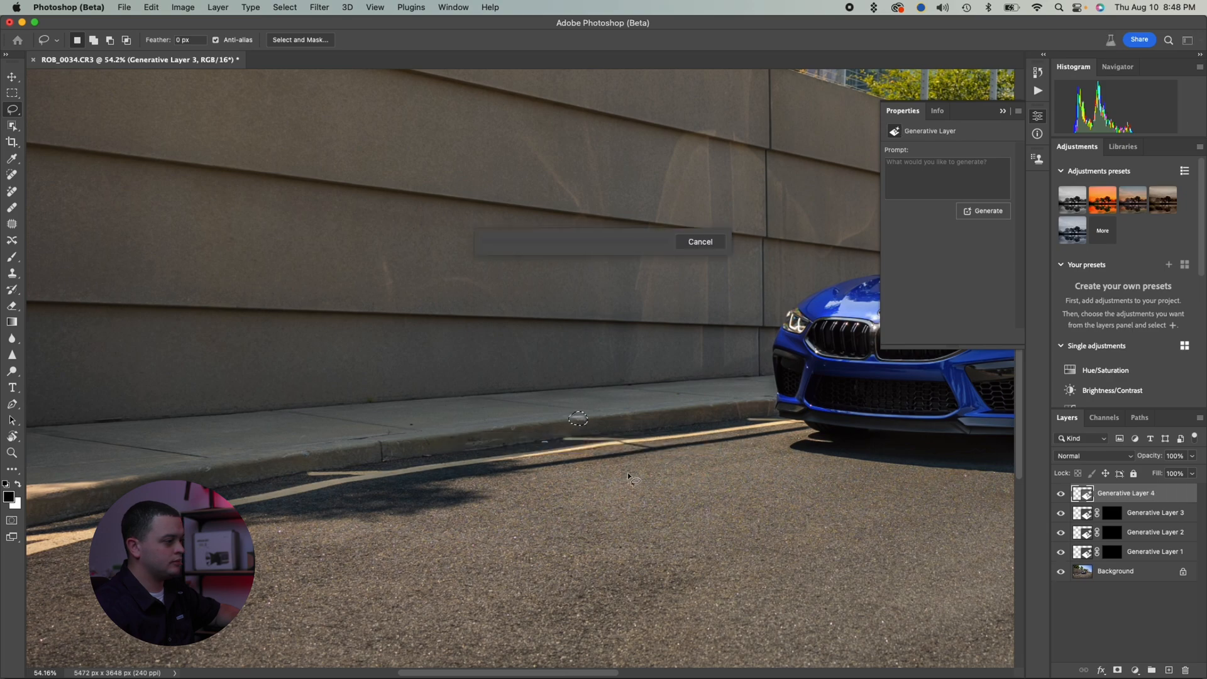
- Check the whole retouched photo, collapse the layer properties and save the document
scroll(626, 477, right, 7)
scroll(627, 476, right, 10)
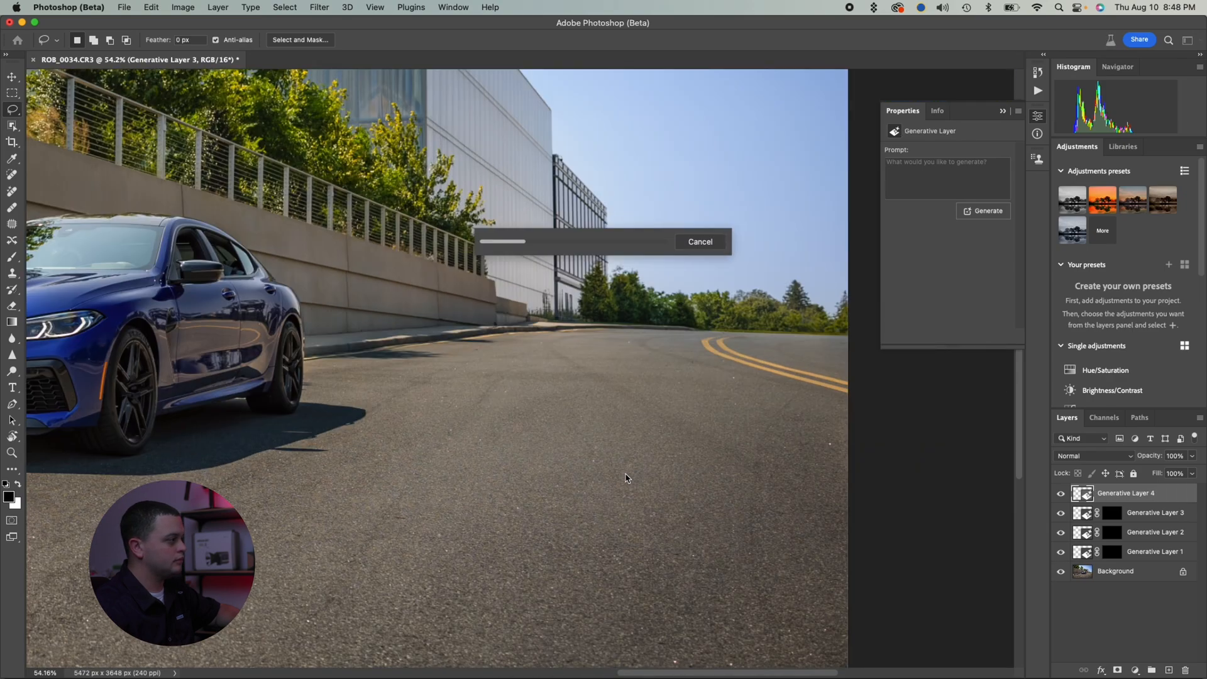
scroll(626, 477, left, 10)
scroll(515, 465, down, 5)
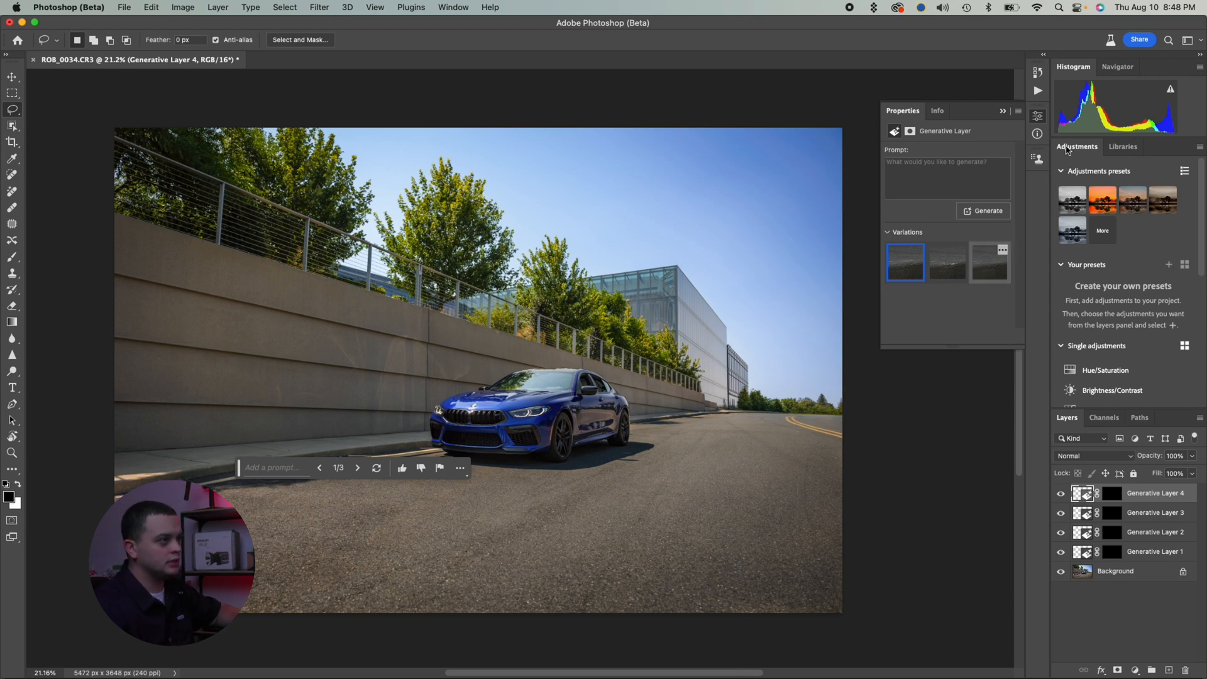
click(1005, 111)
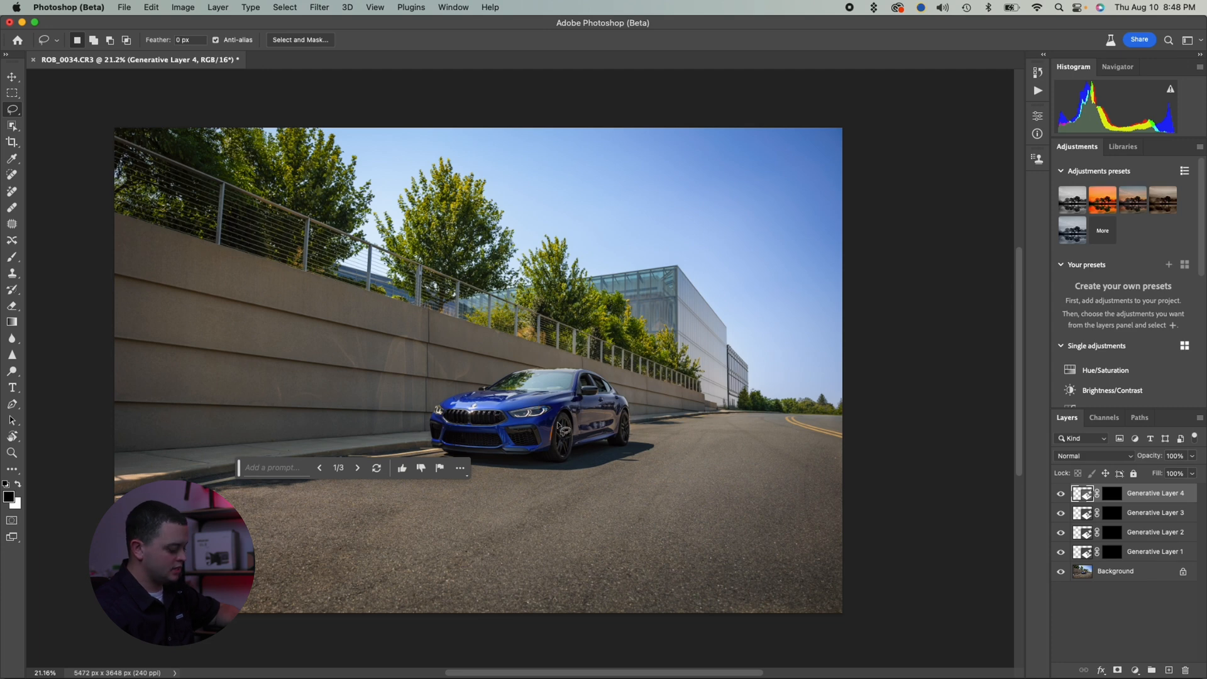
key(super+s)
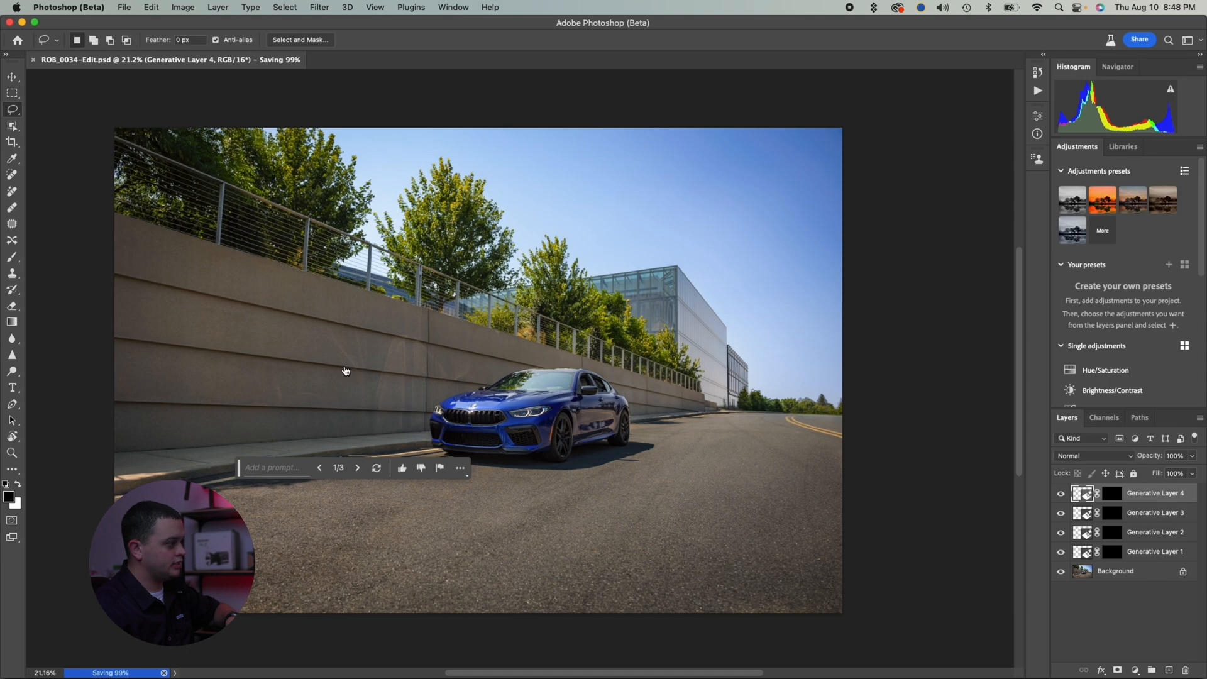
- Switch to Lightroom Classic and compare the original ROB_0034.CR3 with the retouched ROB_0034-Edit.psd
key(super+Tab)
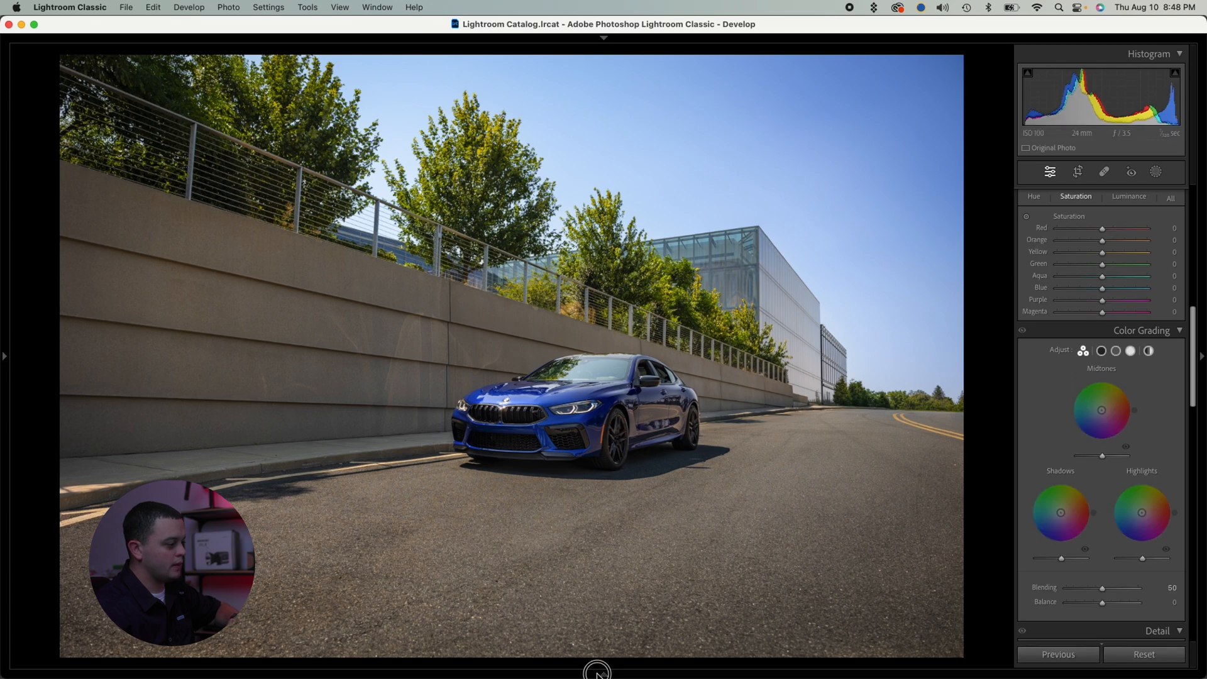
mouse_move(600, 668)
click(667, 640)
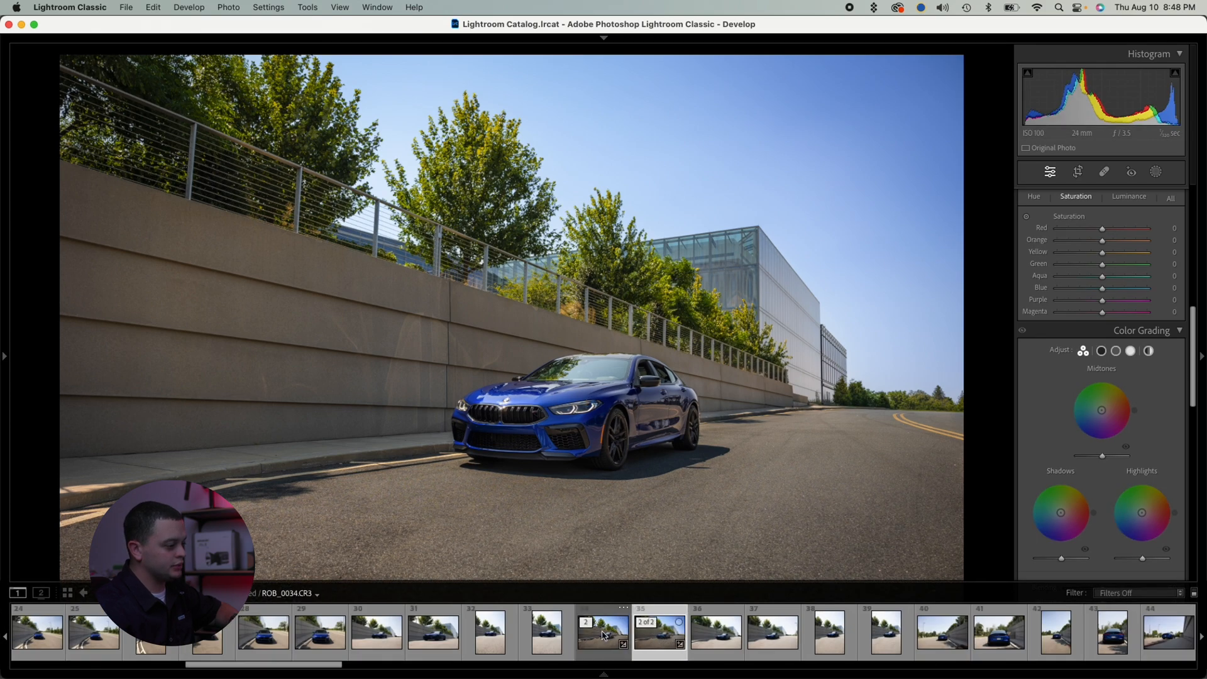
click(598, 637)
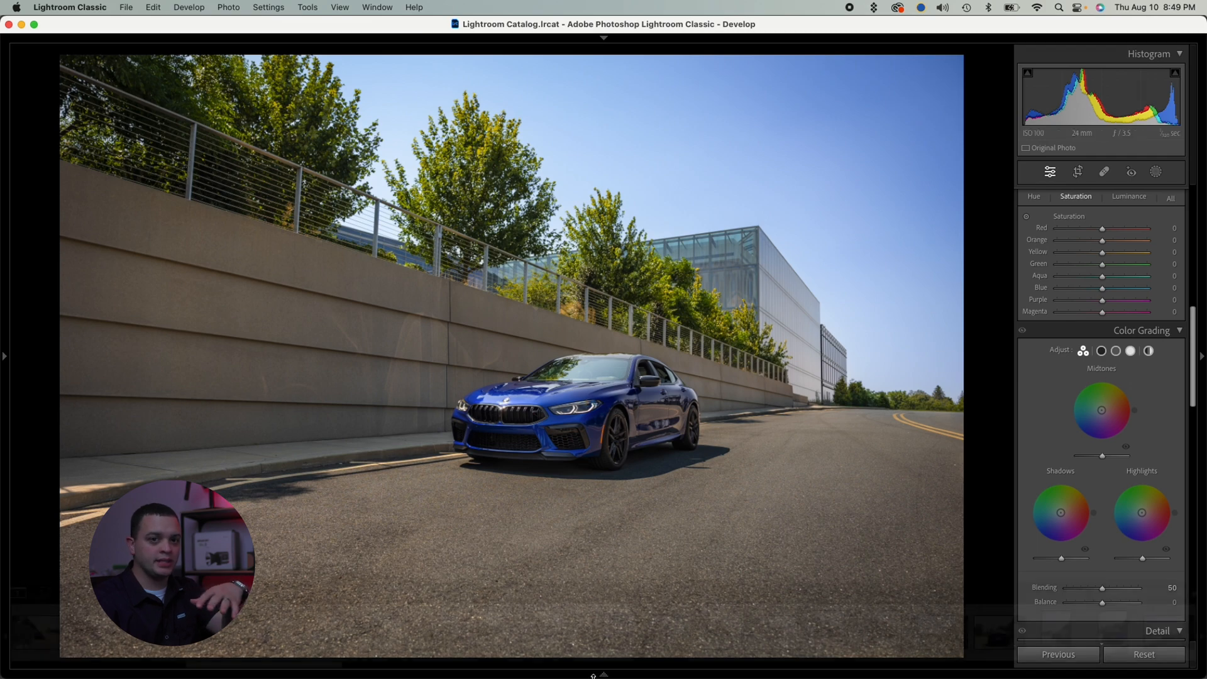
mouse_move(589, 675)
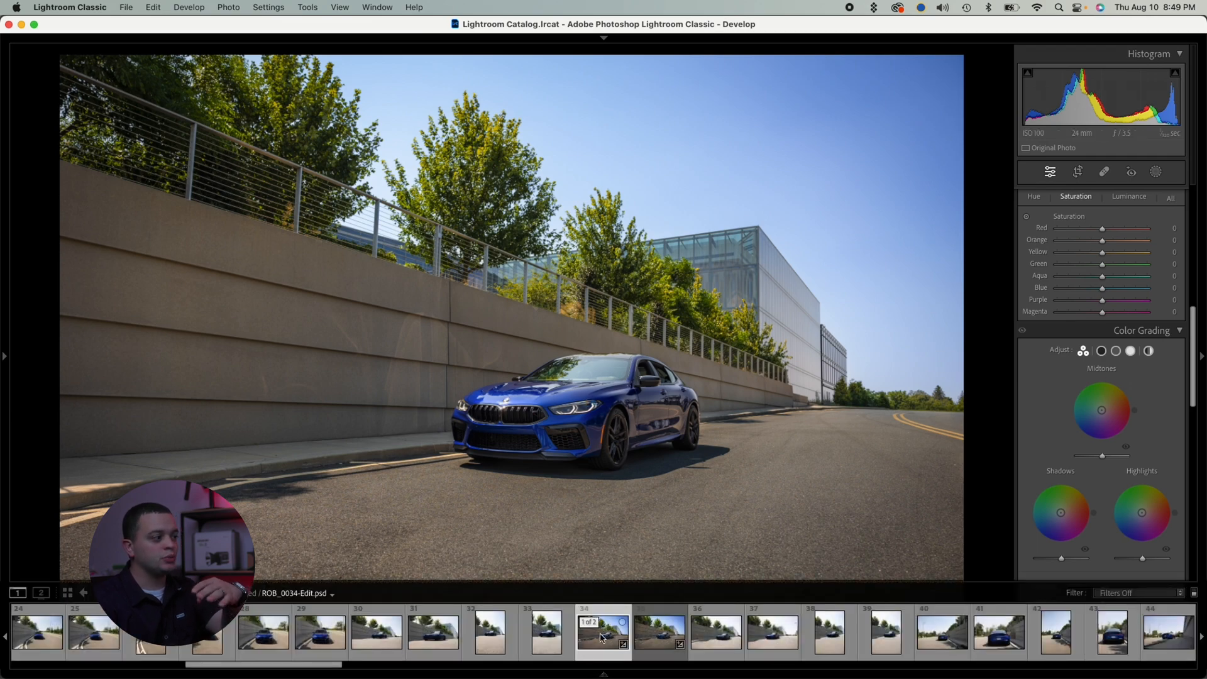